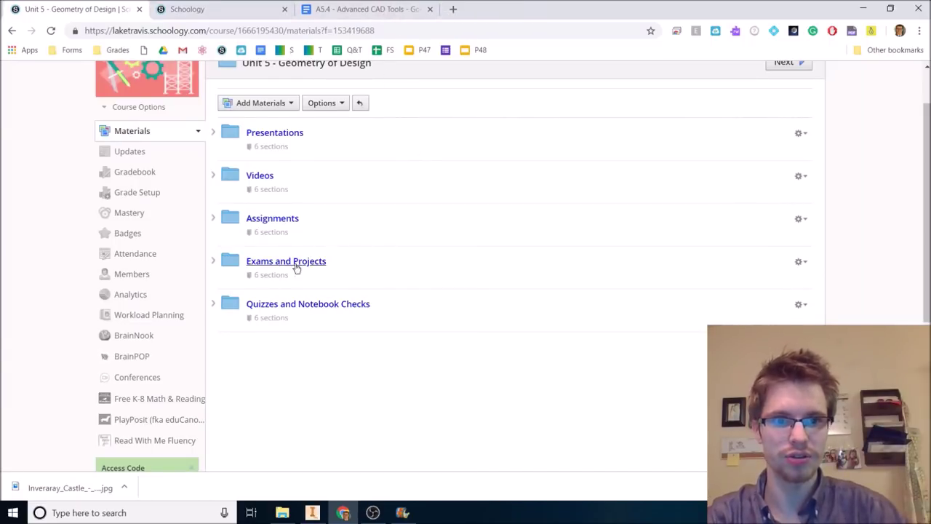
Expand the Exams and Projects and Assignments folders, then bring up the Castle Project handout.
left_click(213, 262)
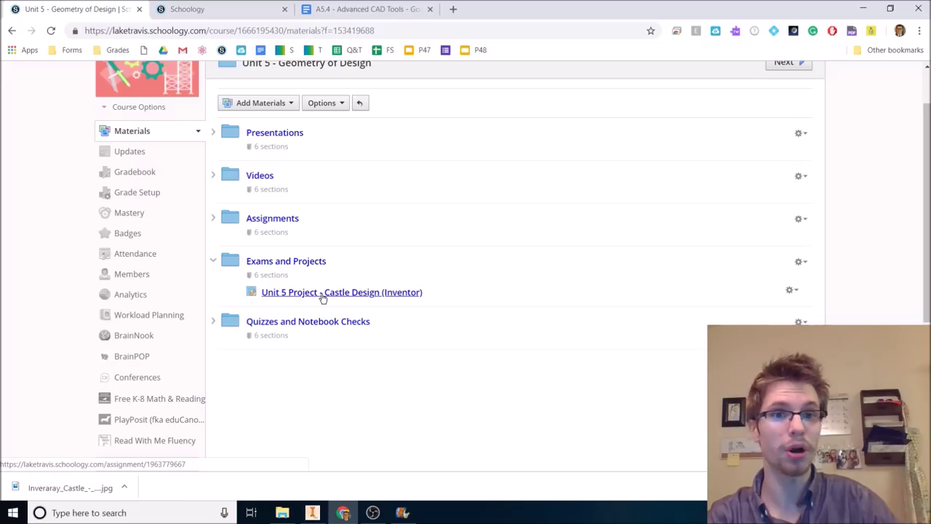
left_click(214, 221)
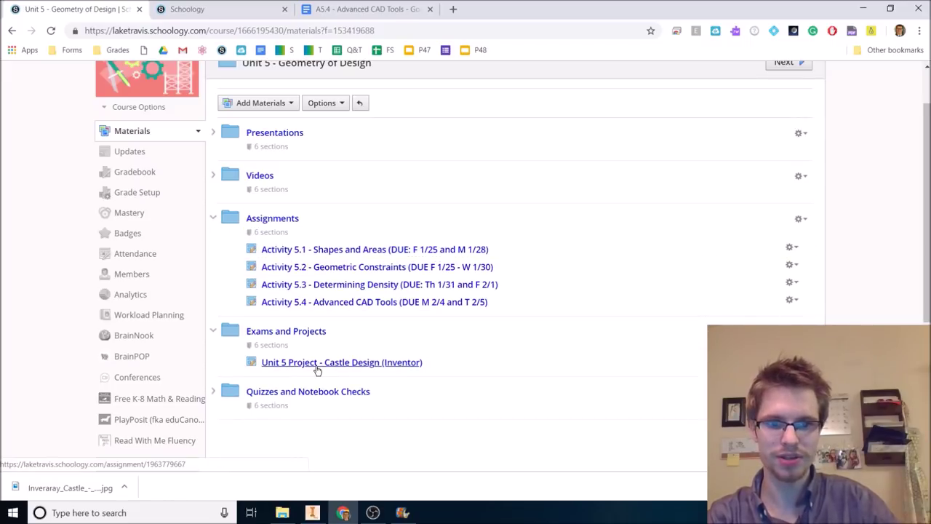
left_click(240, 5)
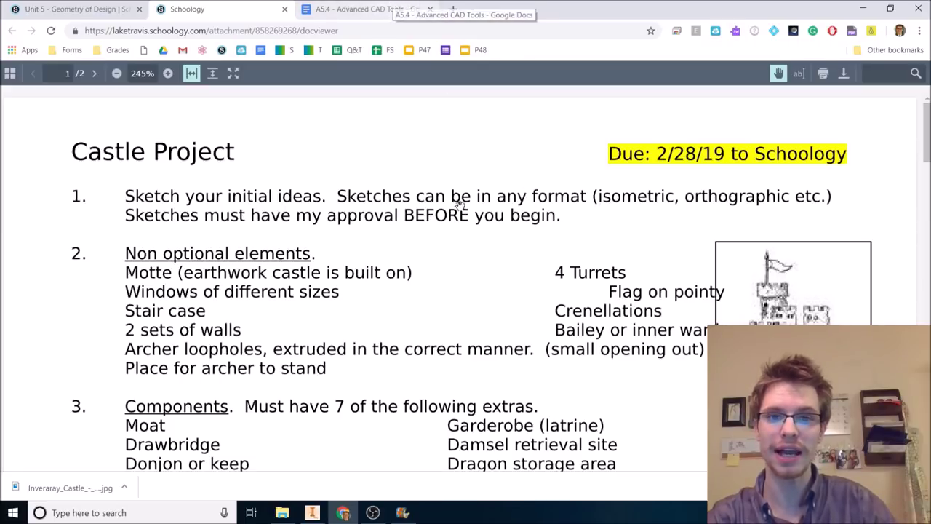
In the A5.4 Advanced CAD Tools doc, select the list of required features.
left_click(354, 9)
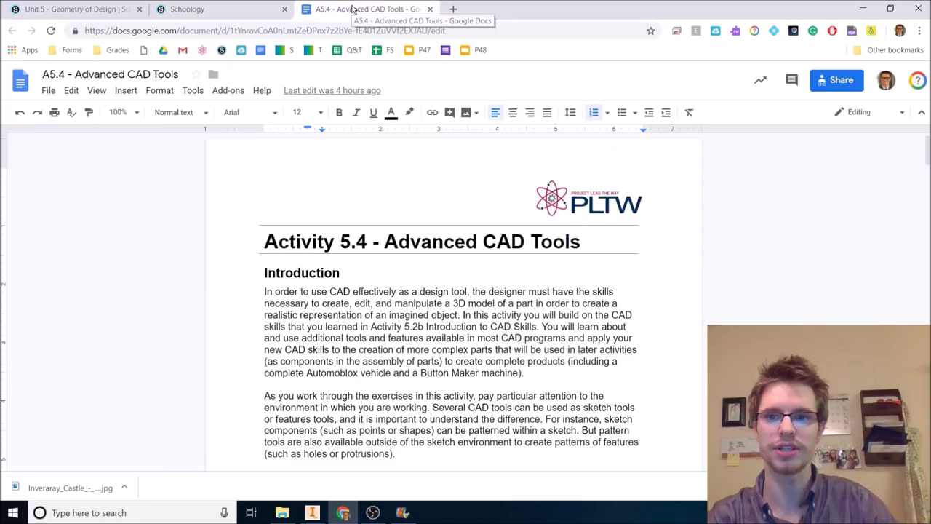
scroll(509, 349, "down", 4)
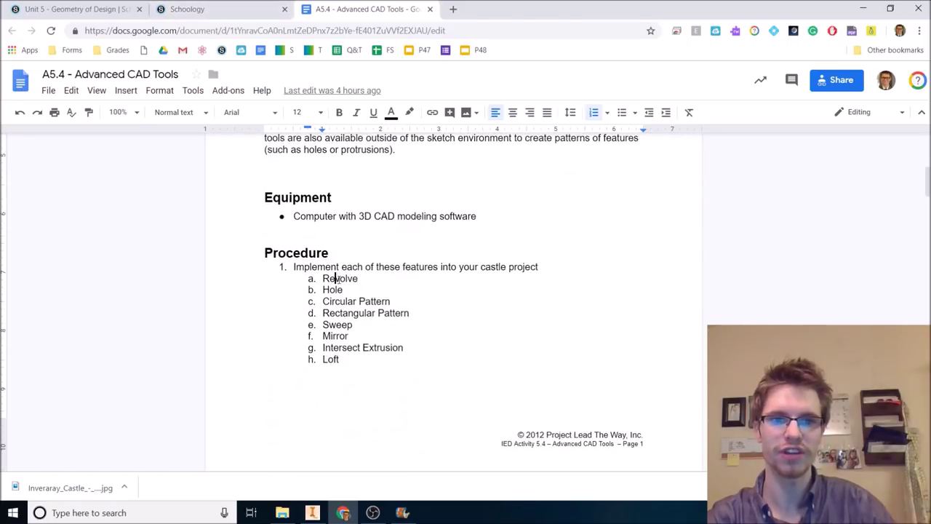
left_click_drag(335, 279, 342, 360)
Review the Castle Project handout, then return to the A5.4 document.
left_click(211, 8)
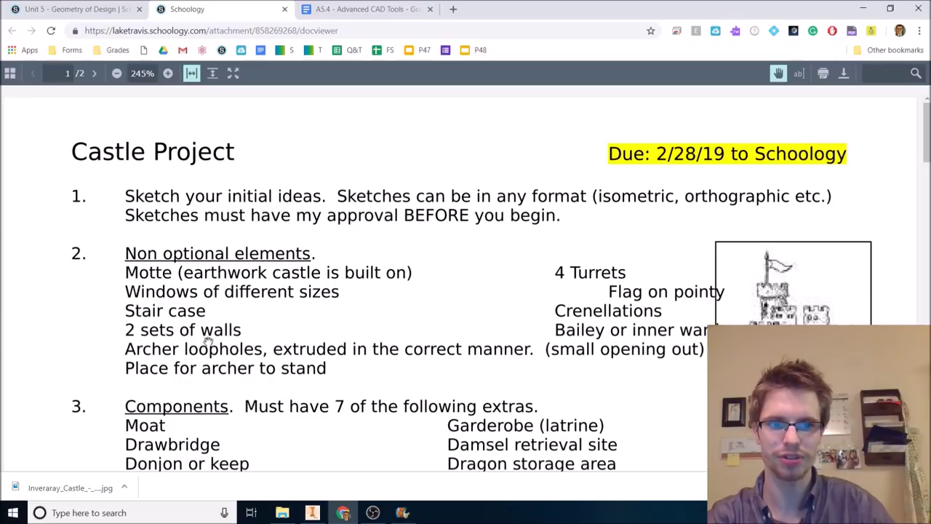
scroll(275, 345, "down", 1)
scroll(396, 347, "up", 1)
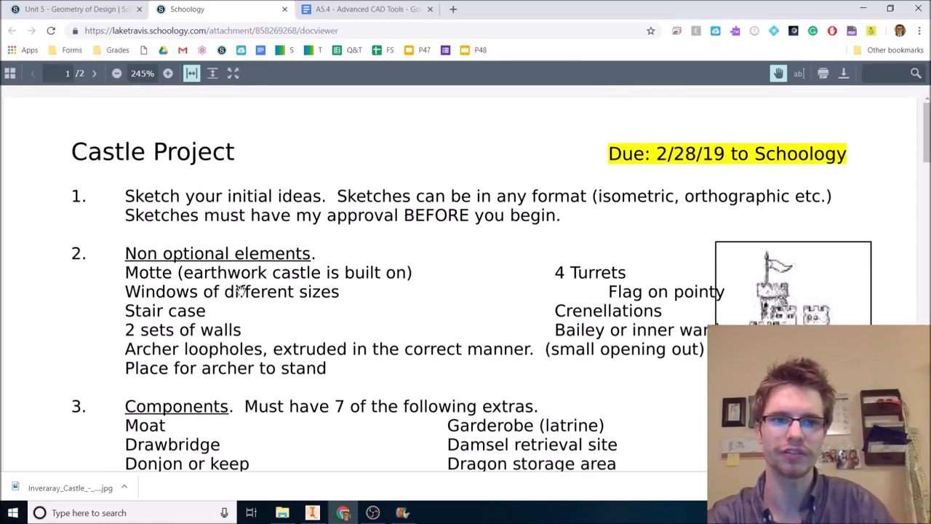
left_click(349, 9)
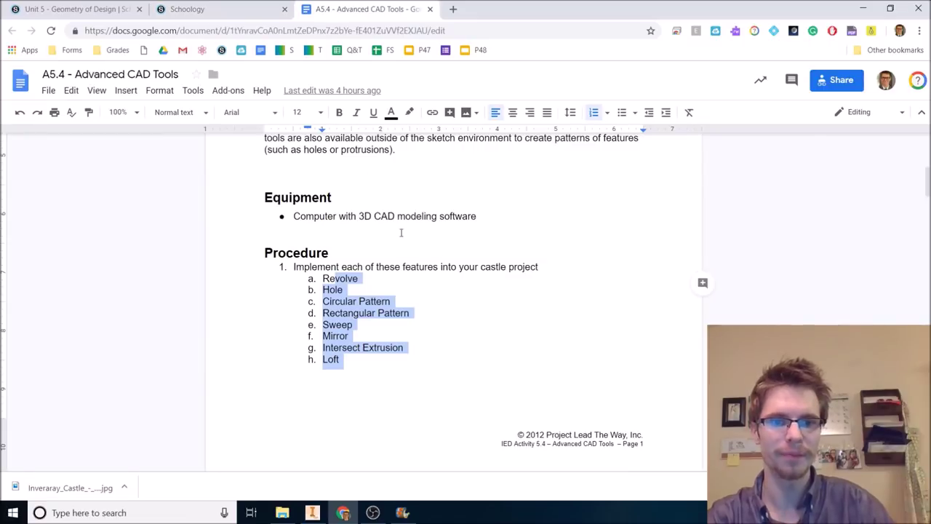
left_click(381, 251)
key("ctrl+Home")
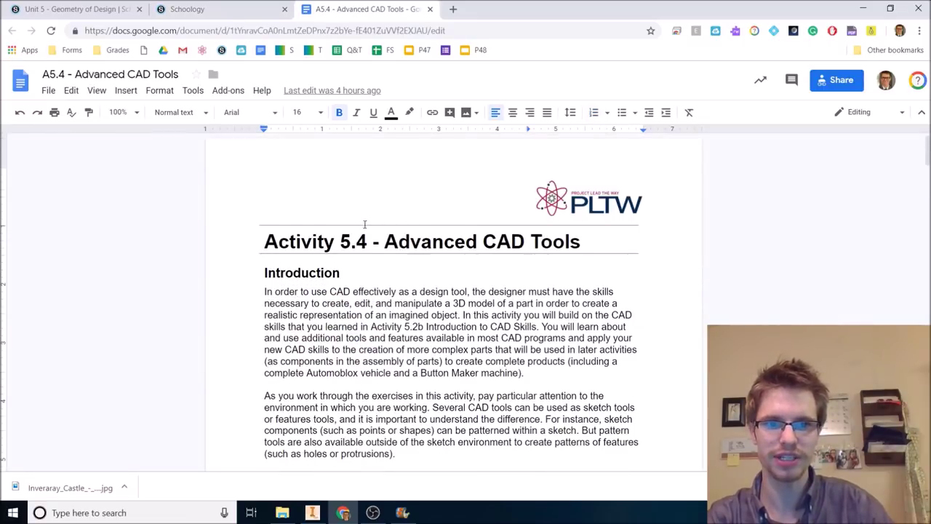
scroll(365, 224, "down", 5)
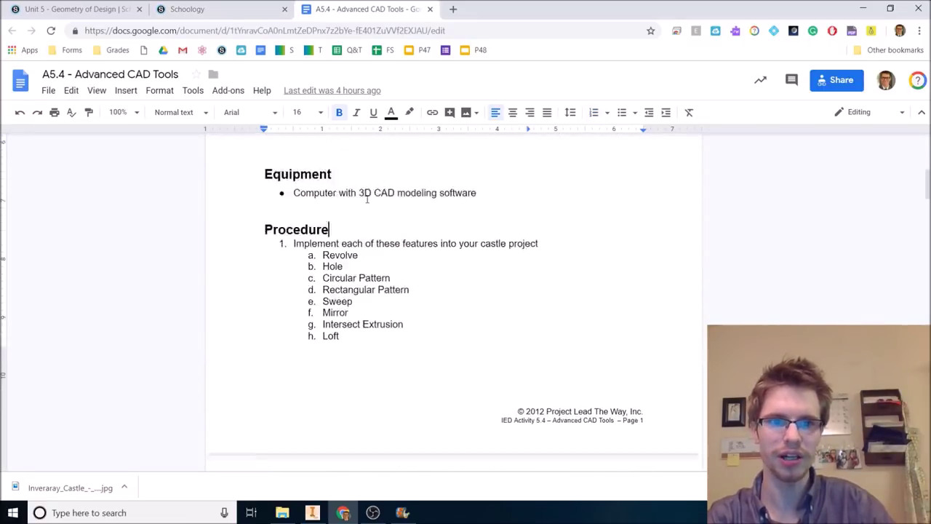
scroll(367, 198, "up", 1)
left_click_drag(355, 329, 329, 314)
left_click(340, 356)
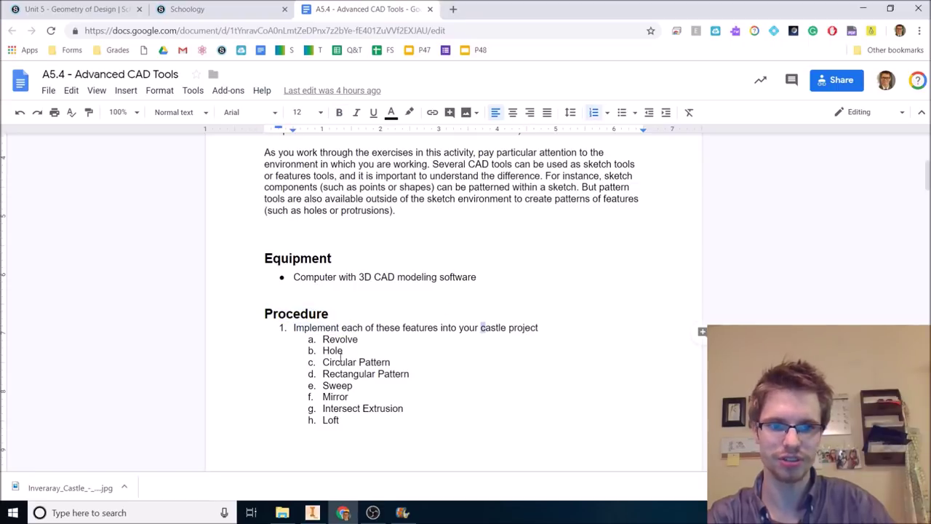
scroll(341, 356, "down", 1)
scroll(337, 359, "down", 6)
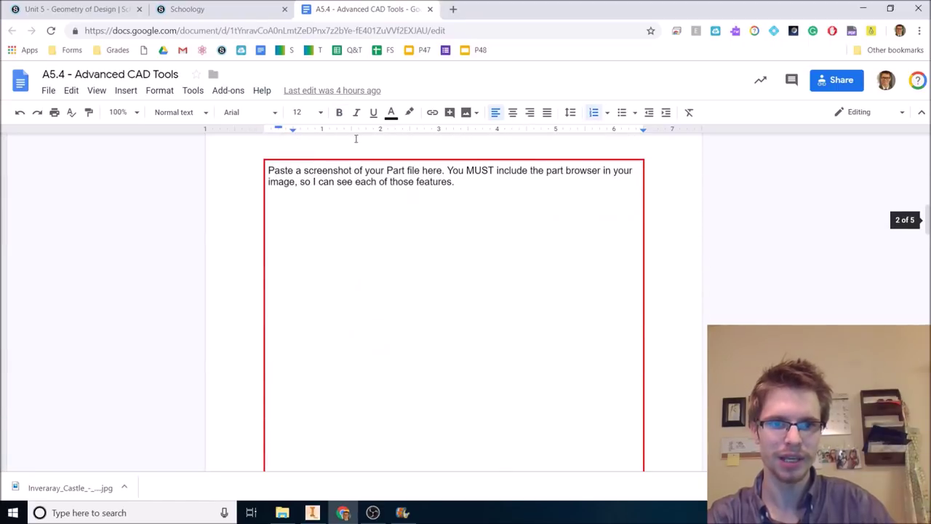
left_click_drag(304, 170, 601, 203)
left_click(523, 224)
scroll(521, 223, "down", 6)
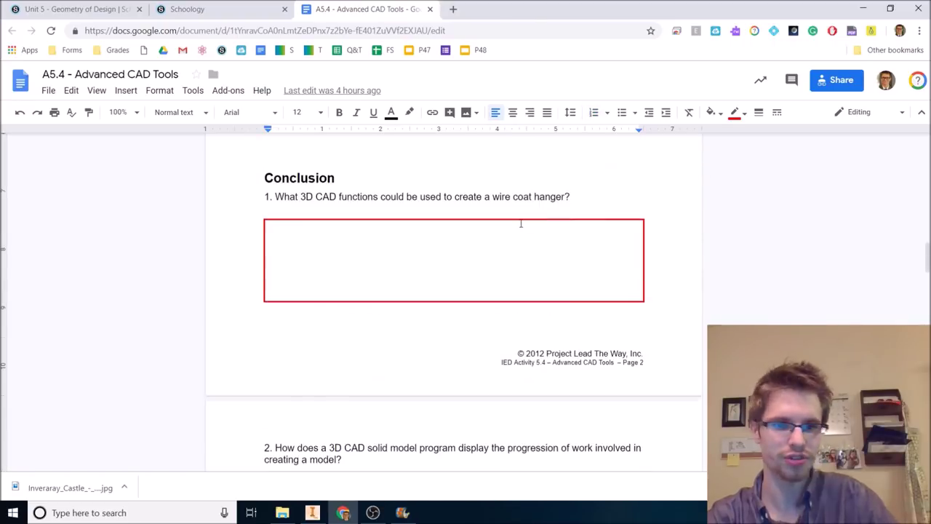
scroll(521, 223, "up", 7)
scroll(521, 223, "down", 5)
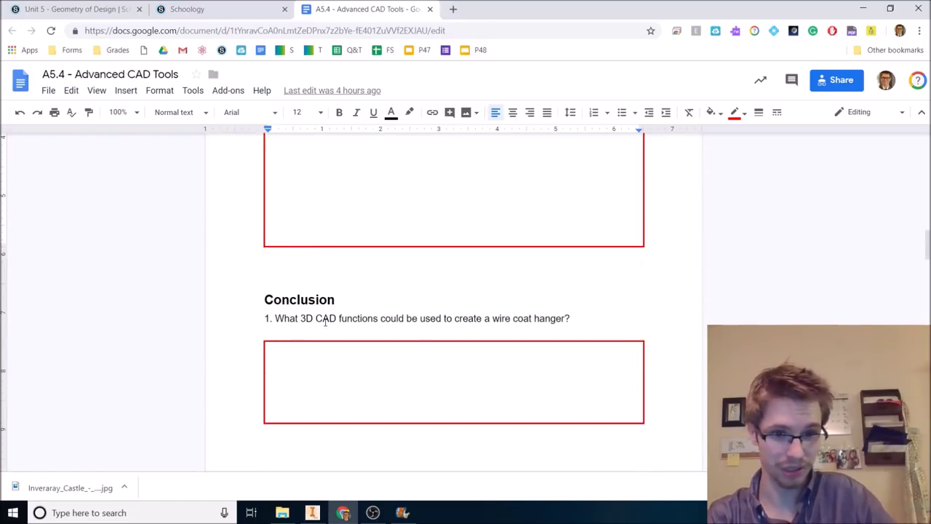
scroll(321, 298, "down", 8)
scroll(320, 298, "up", 20)
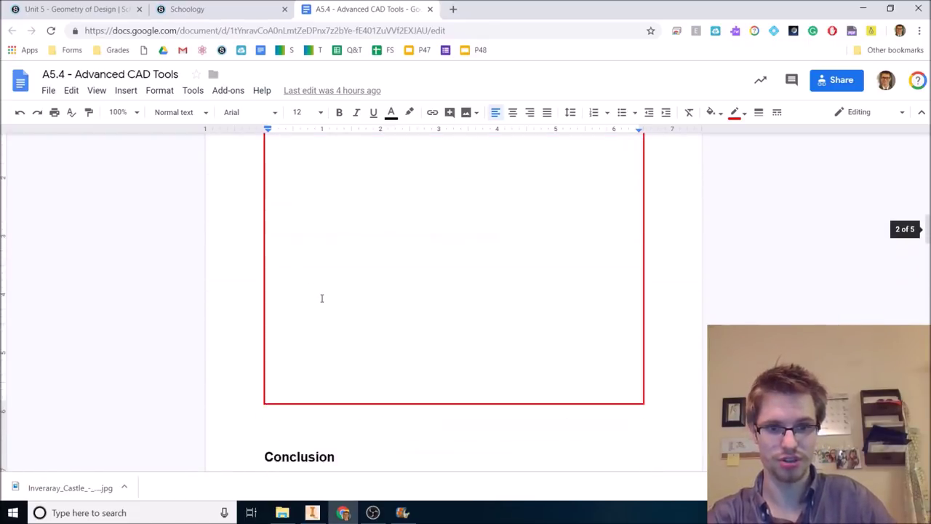
scroll(342, 313, "down", 3)
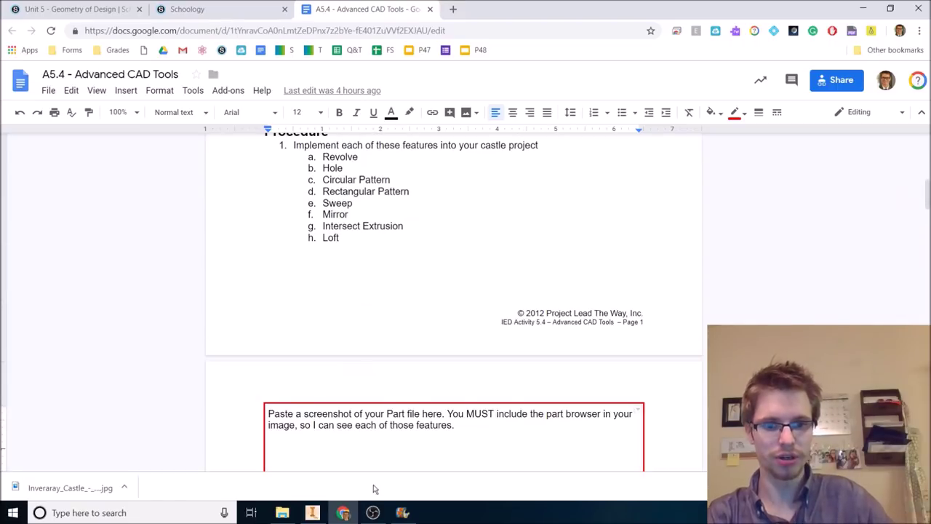
Begin a new single-user Inventor project named CastleProject.
left_click(312, 513)
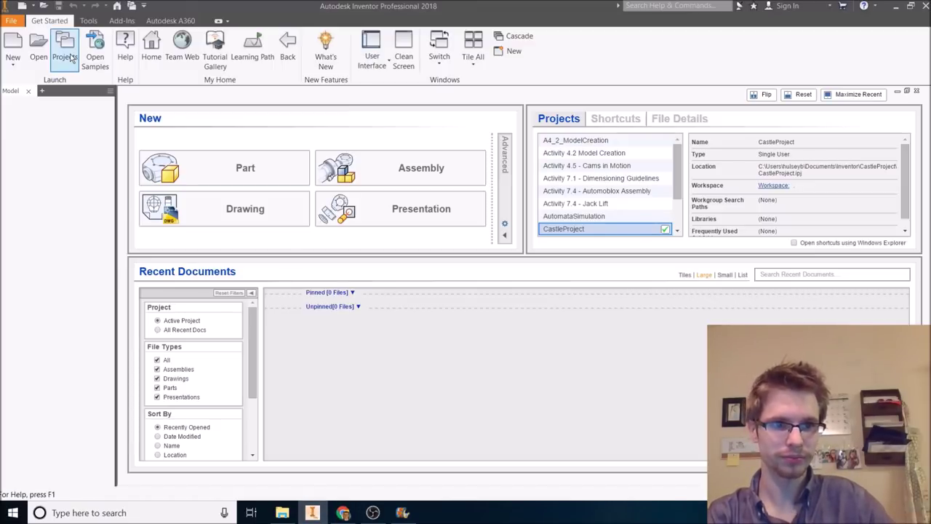
left_click(64, 49)
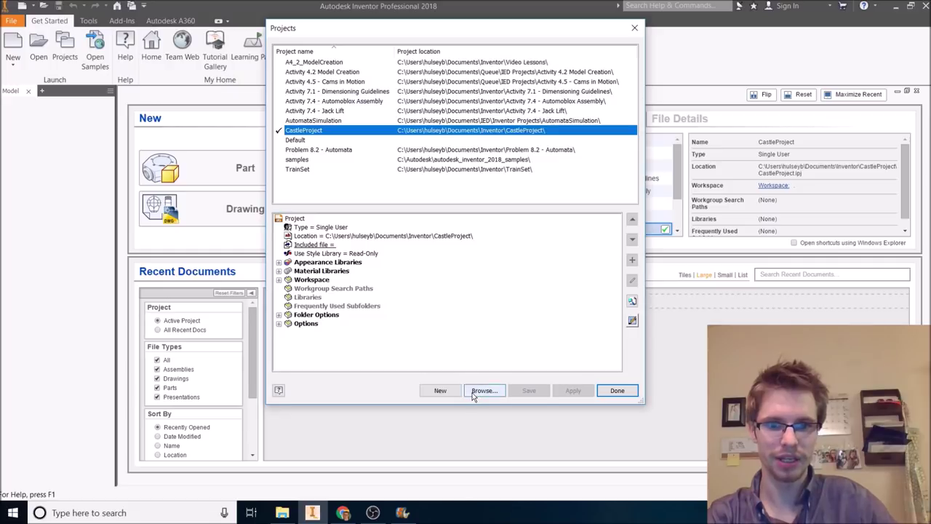
left_click(442, 391)
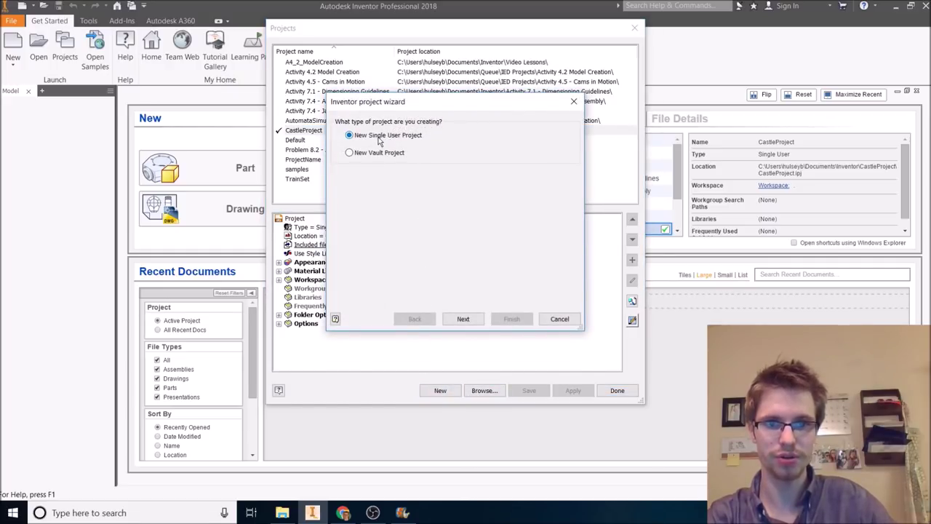
left_click(464, 319)
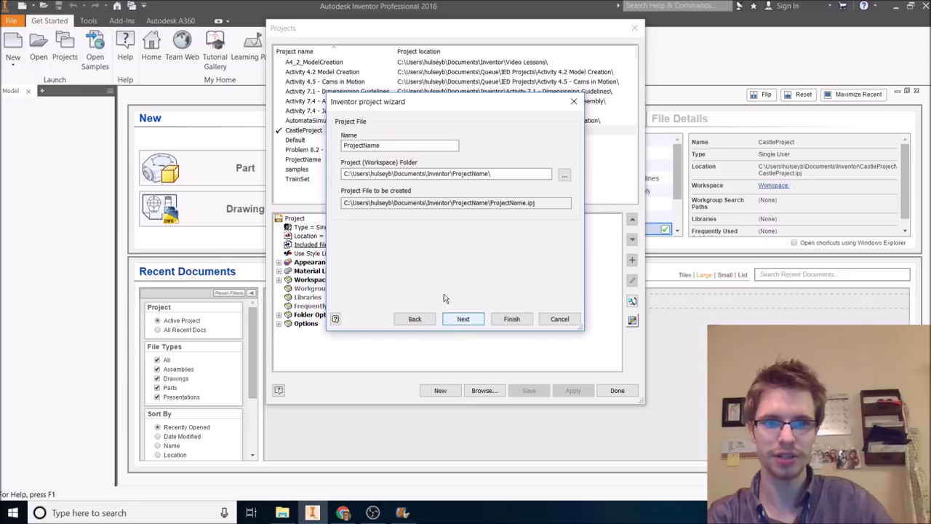
double_click(391, 145)
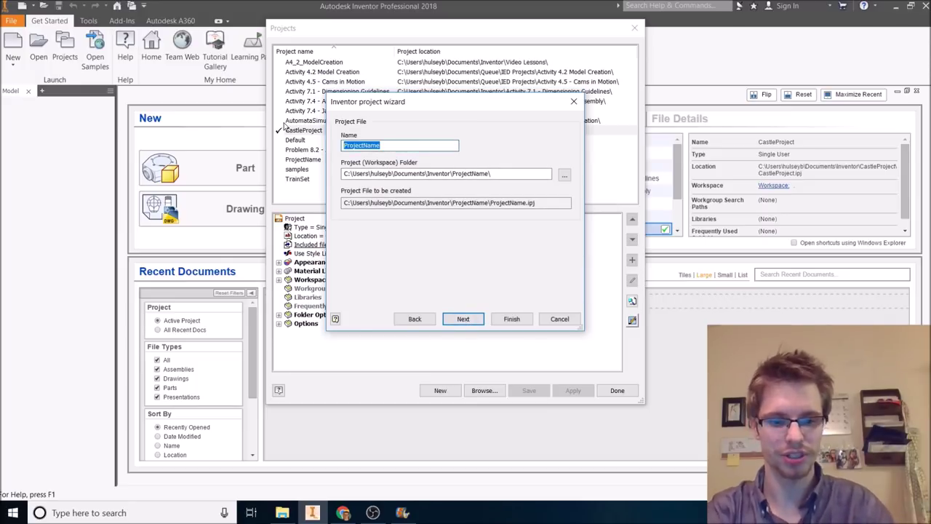
type("CastleProject")
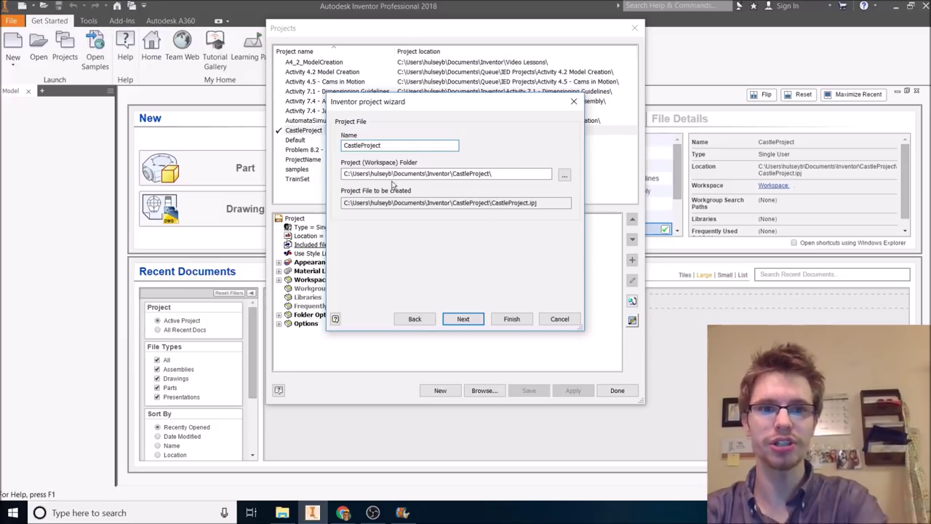
Browse the folder tree for a project workspace location, then cancel the folder choice.
left_click_drag(346, 174, 409, 177)
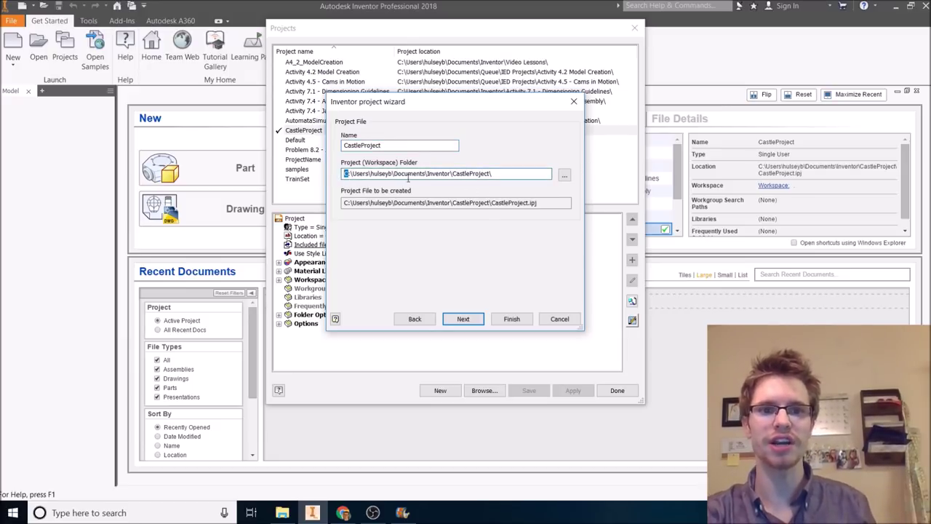
left_click(566, 176)
scroll(492, 227, "down", 1)
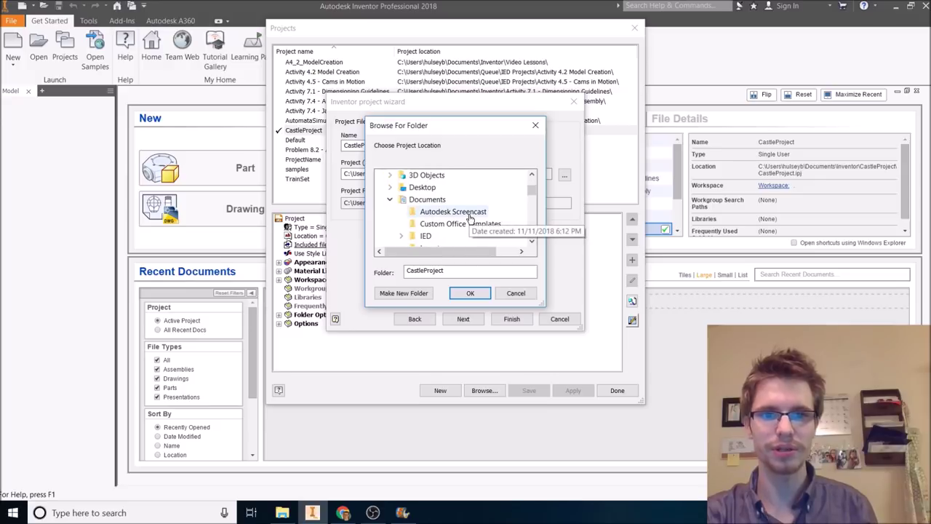
left_click_drag(530, 197, 531, 179)
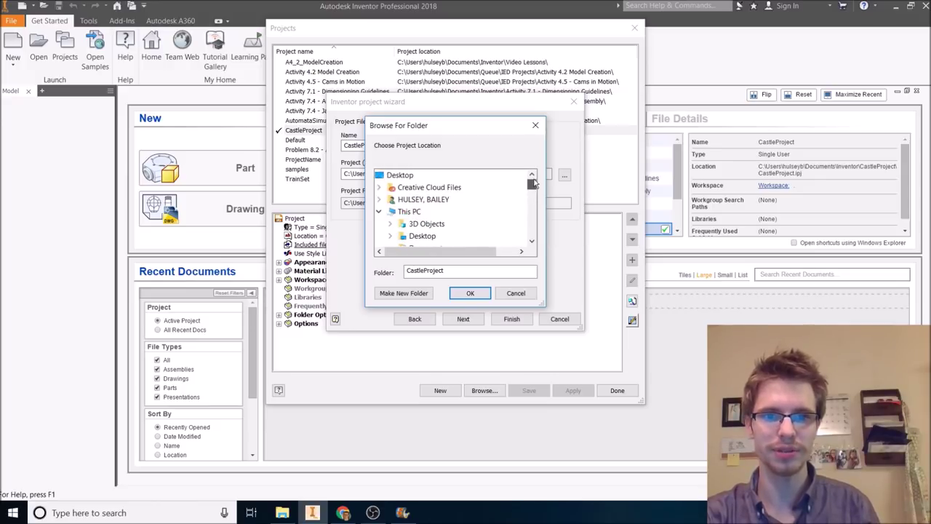
left_click(379, 211)
left_click(407, 211)
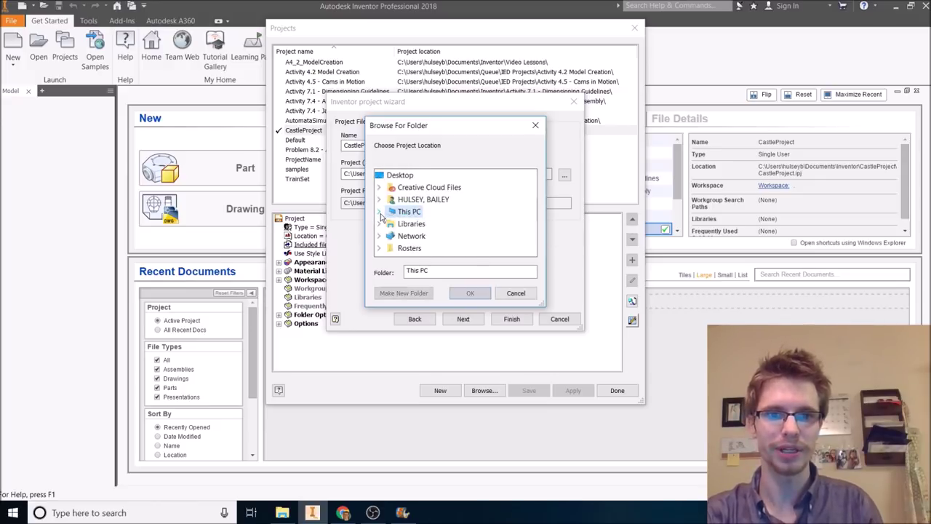
left_click(379, 211)
left_click(390, 211)
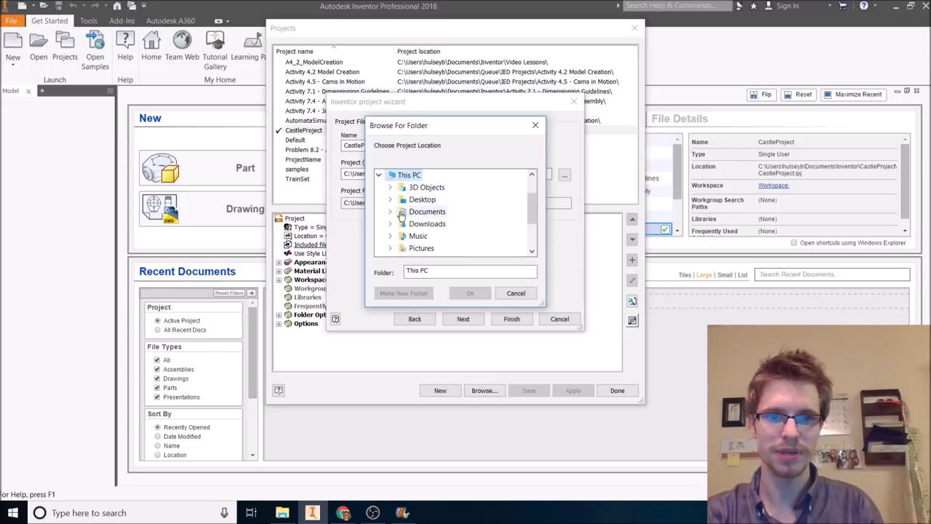
scroll(422, 233, "down", 1)
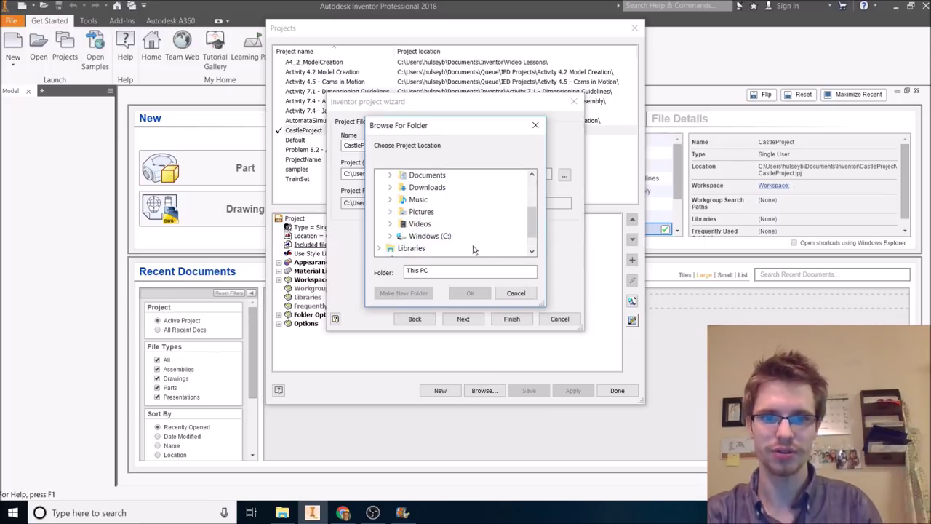
left_click(516, 292)
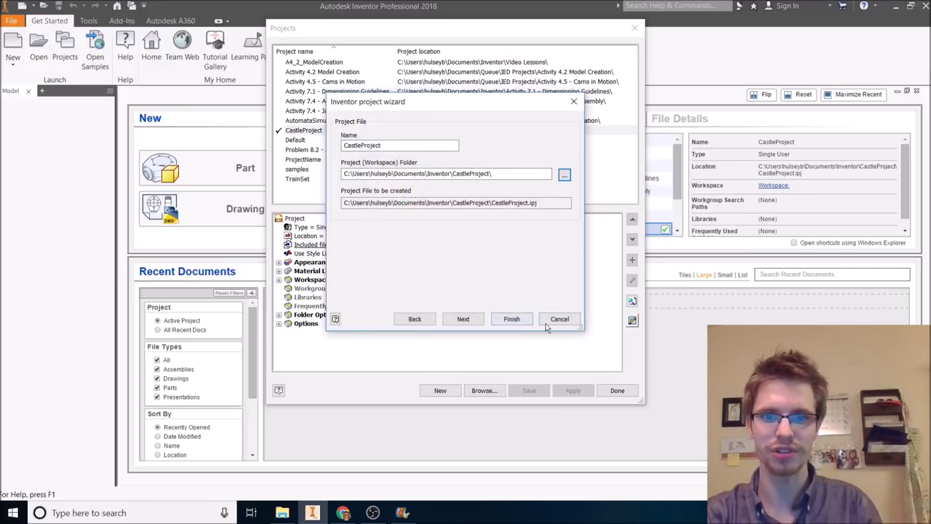
Abandon the new-project setup, keep CastleProject active, and create a new part.
left_click(547, 324)
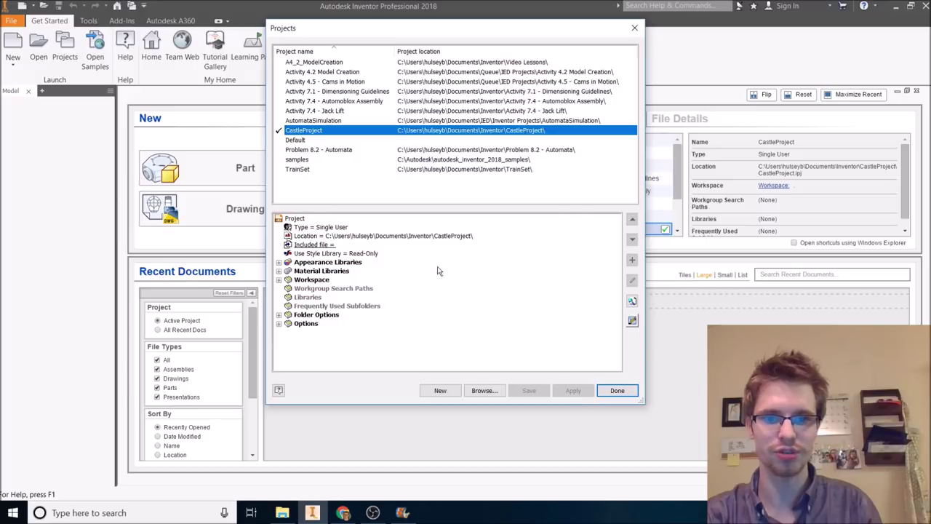
left_click(617, 390)
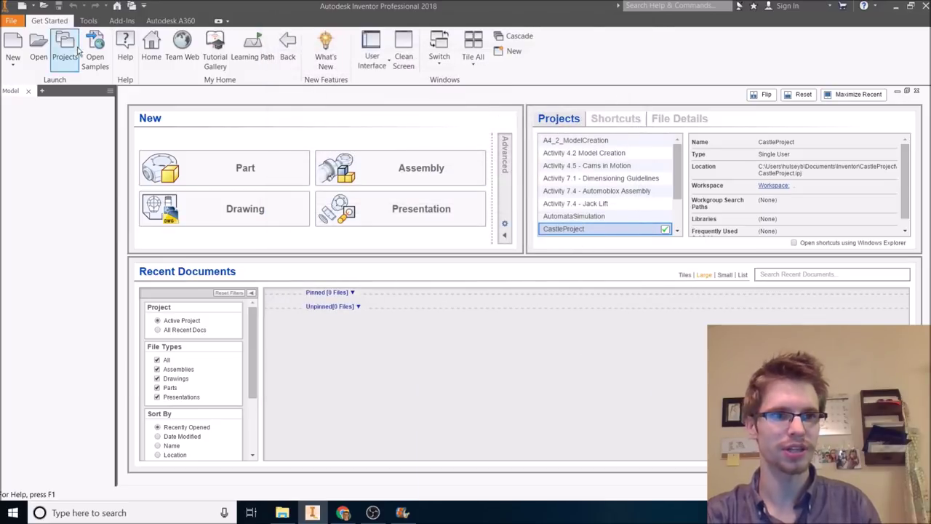
left_click(220, 184)
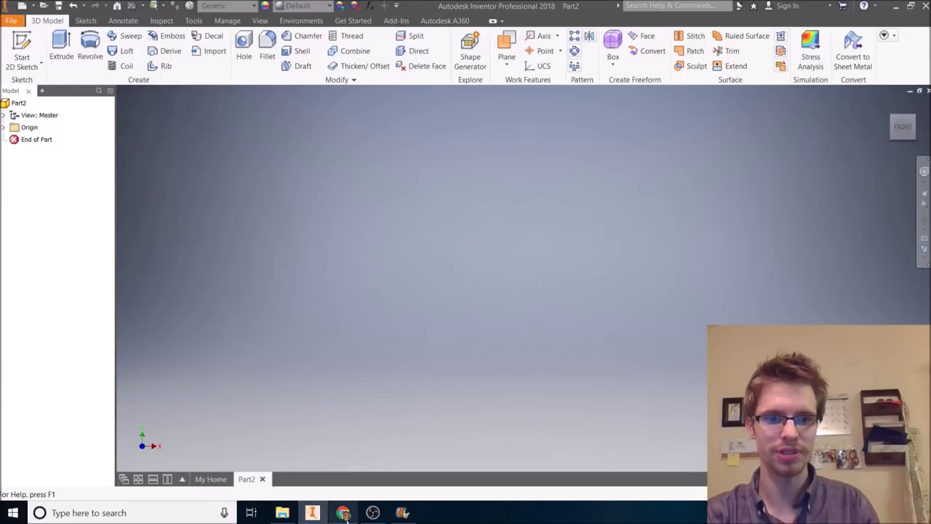
Check Revolve in the assignment's feature list, then return to Inventor.
left_click(343, 512)
scroll(355, 195, "up", 1)
double_click(338, 219)
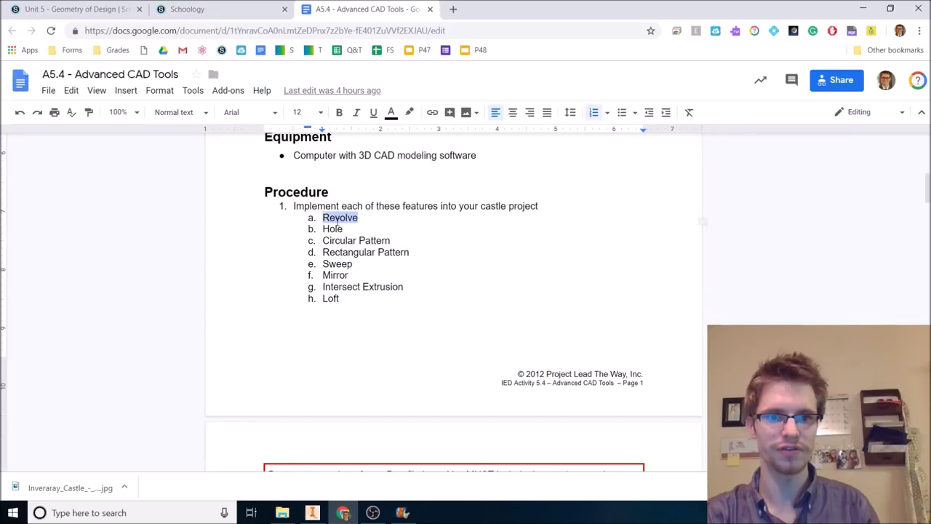
left_click(343, 512)
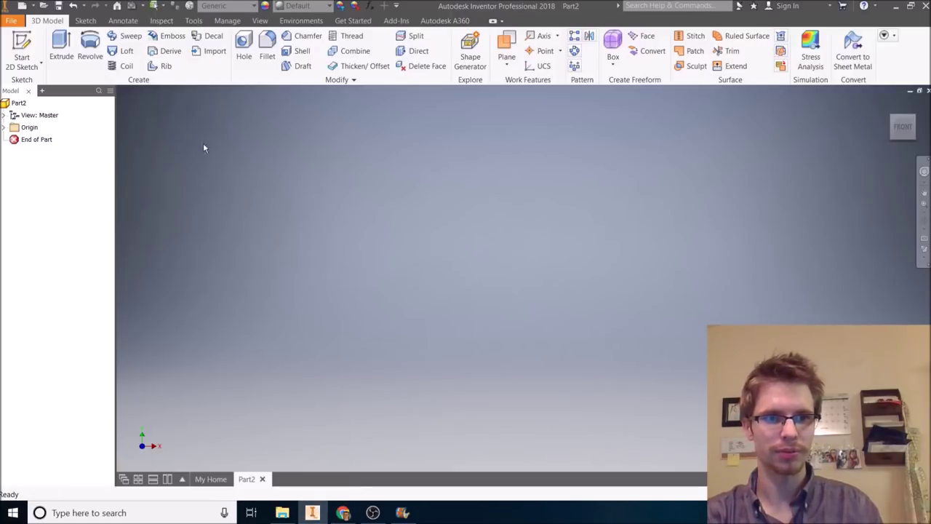
On the XY Plane, line-sketch the closed tower outline: base, wall, overhang, sloped roof.
left_click(19, 44)
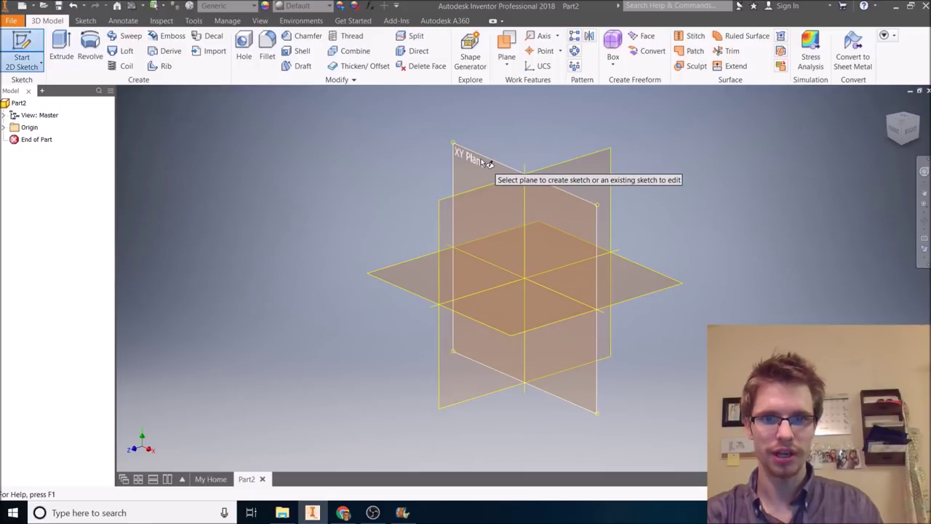
left_click(484, 161)
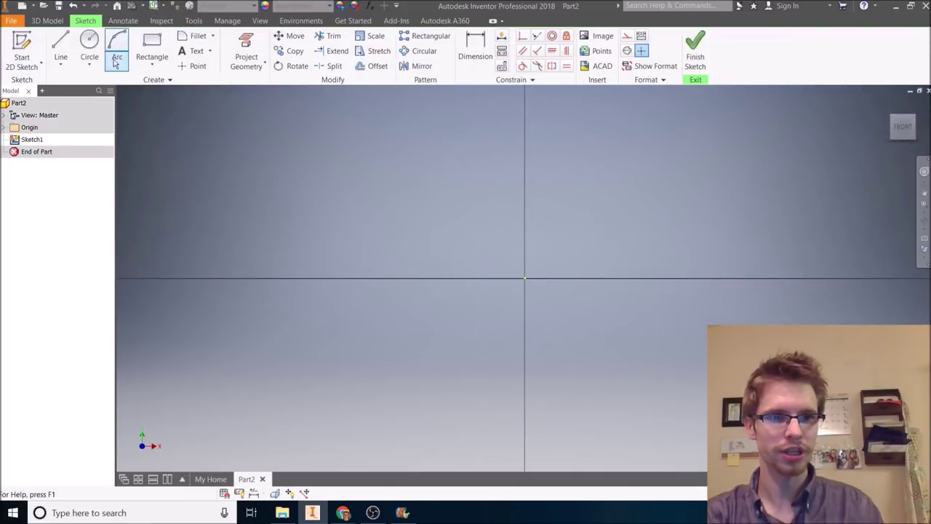
left_click(60, 47)
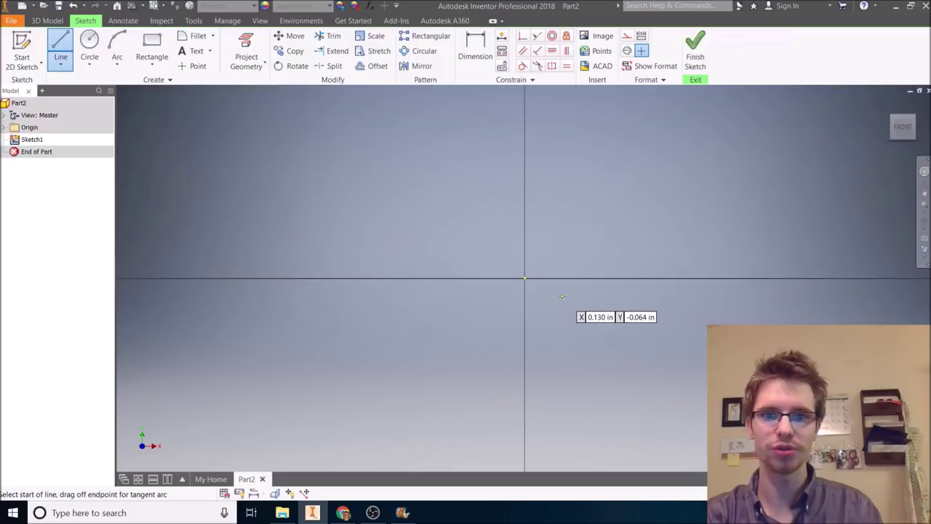
left_click(526, 277)
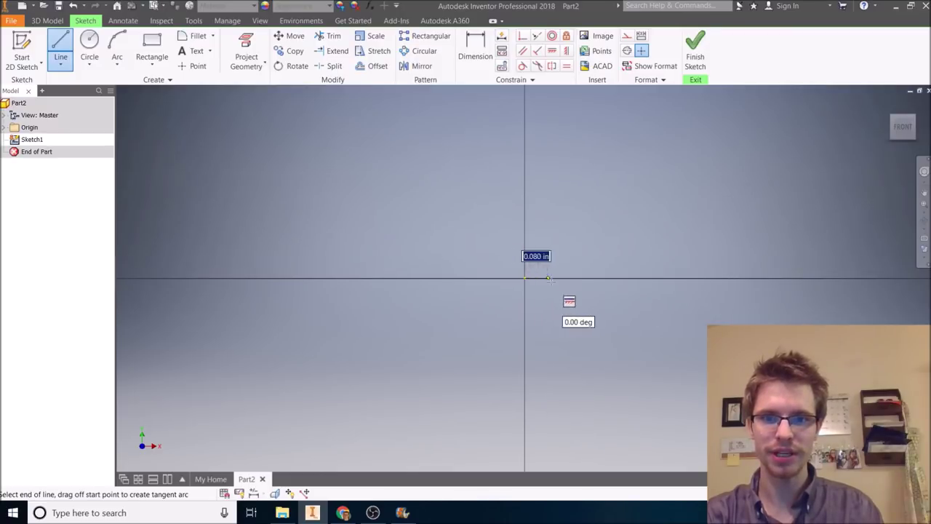
left_click(626, 278)
middle_click_drag(626, 170, 599, 296)
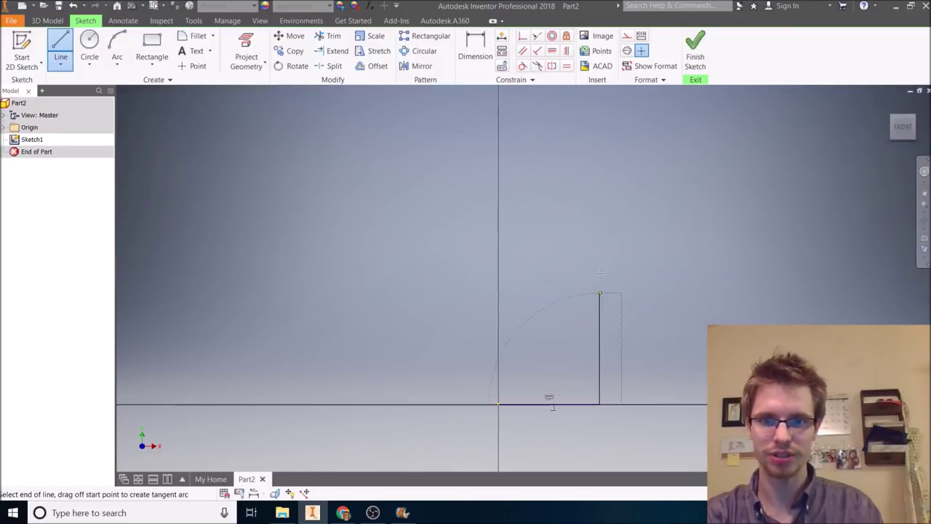
left_click(599, 199)
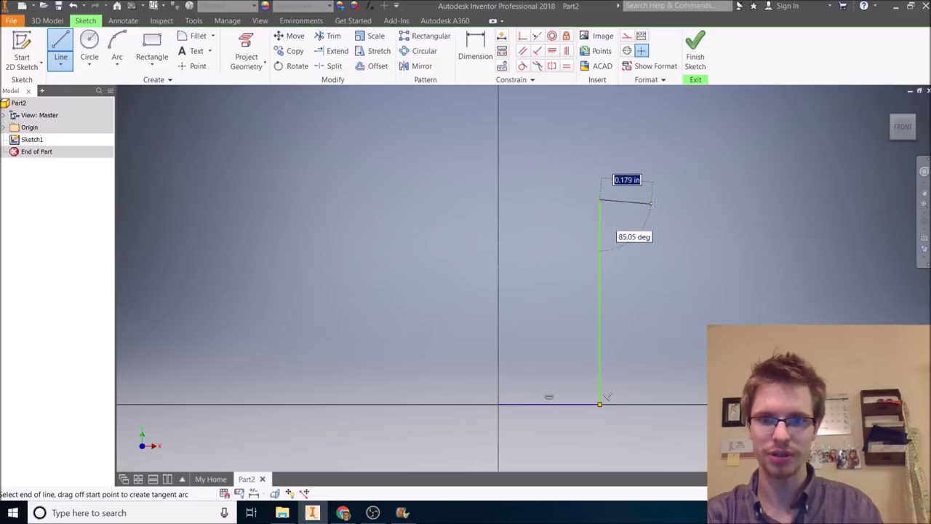
left_click(662, 199)
left_click(498, 97)
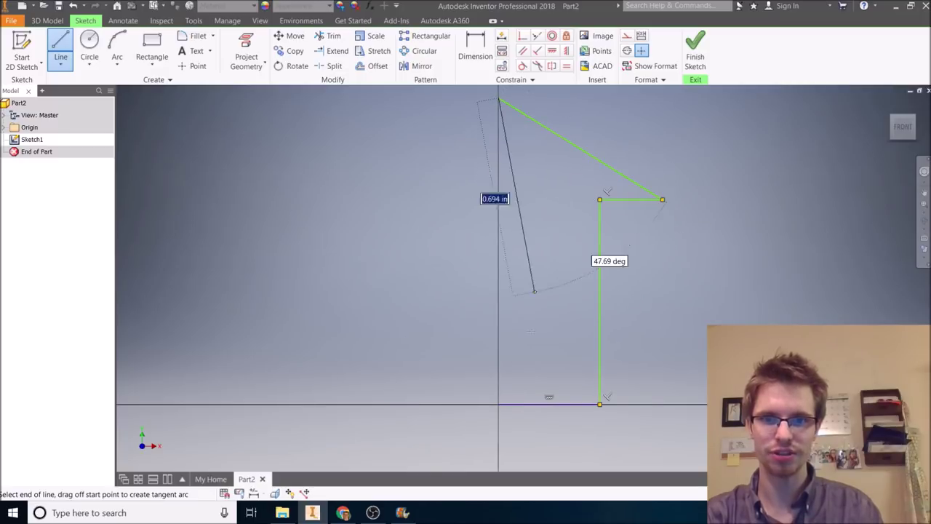
left_click(516, 419)
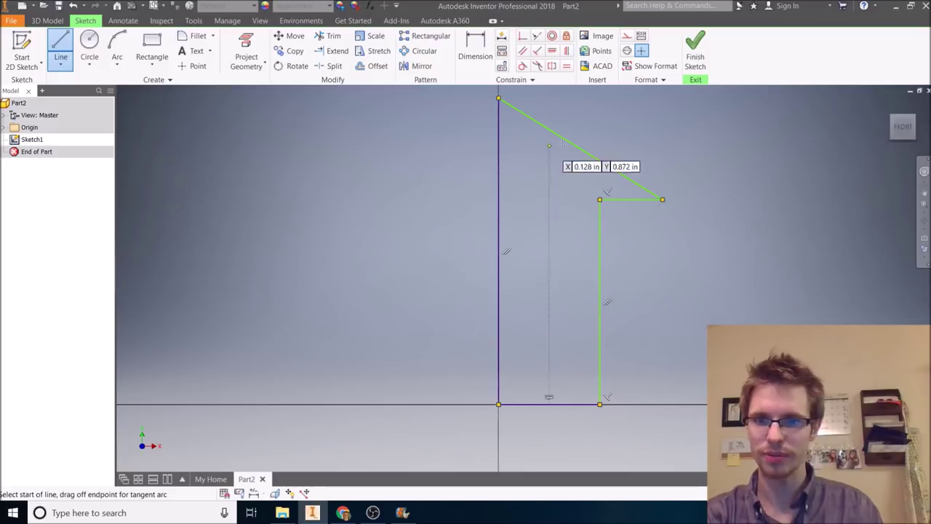
Finish Sketch1 and open help on the Revolve feature.
scroll(560, 219, "down", 3)
middle_click_drag(536, 243, 450, 282)
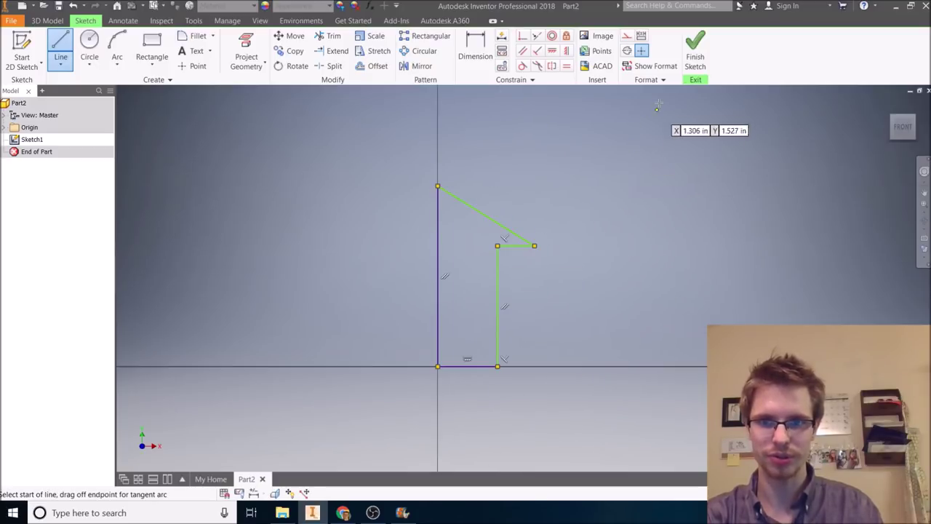
left_click(695, 49)
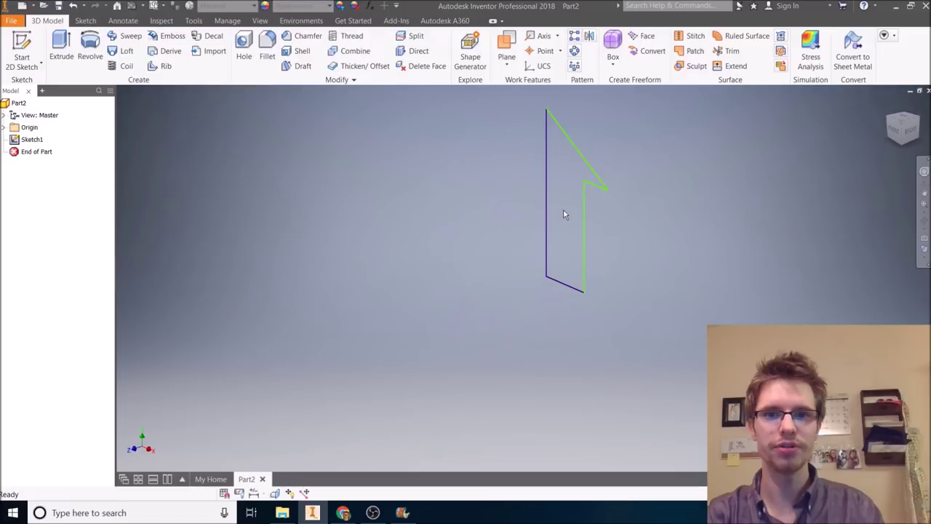
middle_click_drag(564, 214, 540, 295)
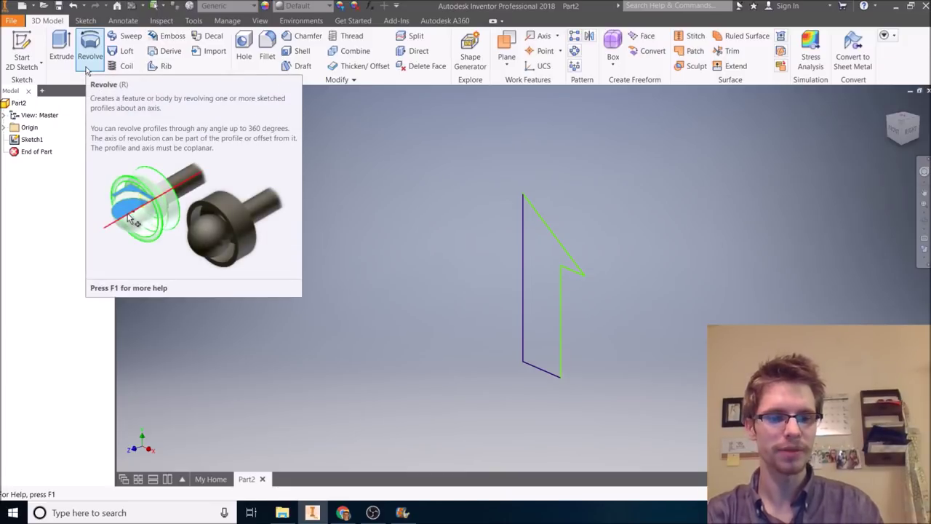
key("F1")
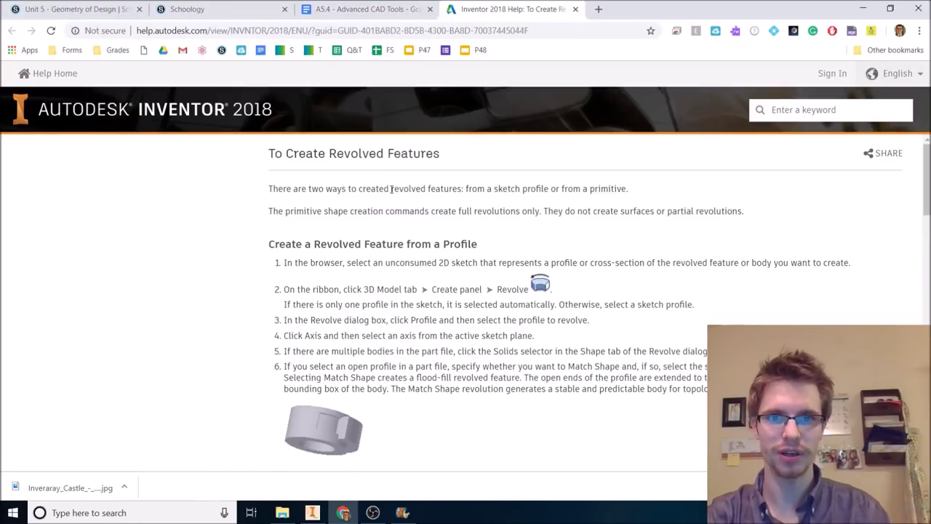
Read through the 'To Create Revolved Features' help page steps.
scroll(361, 240, "down", 3)
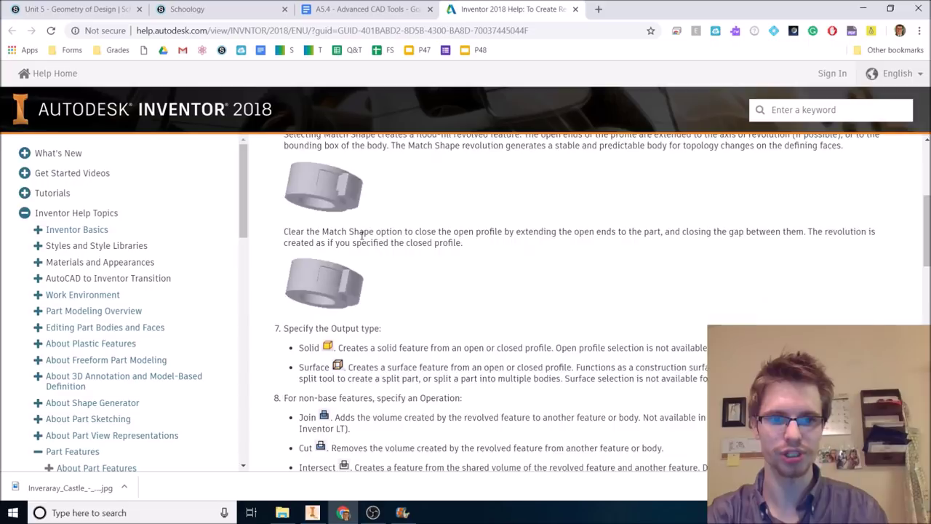
scroll(361, 235, "down", 8)
scroll(400, 243, "up", 10)
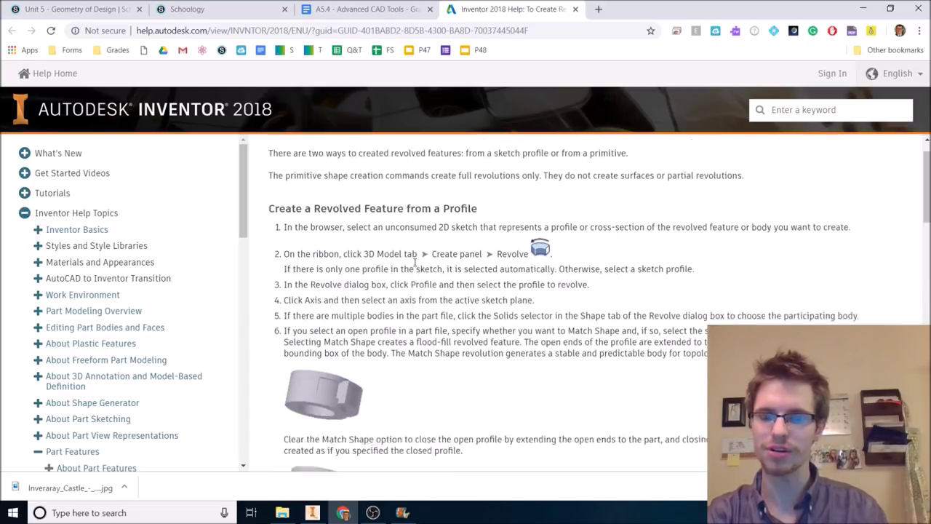
scroll(415, 262, "up", 1)
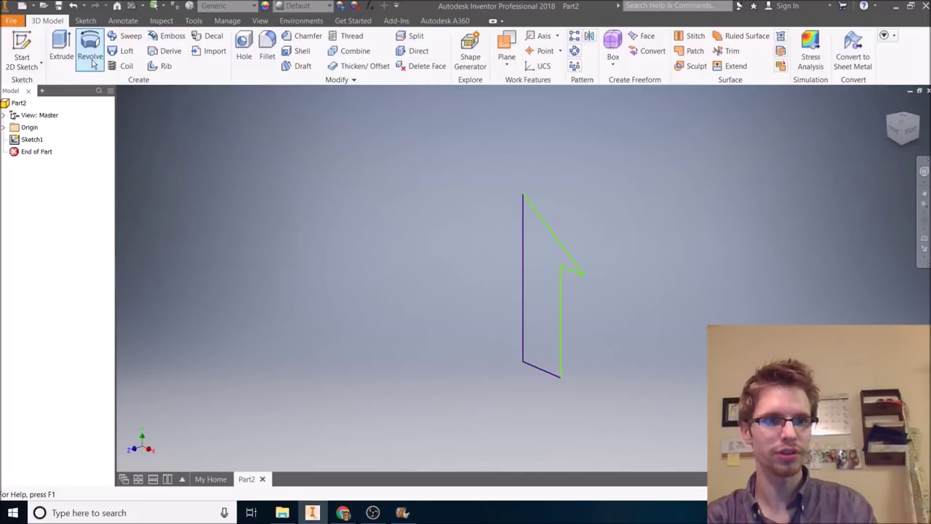
Revolve Sketch1 a full 360° around its left vertical edge to create Revolution1.
left_click(90, 51)
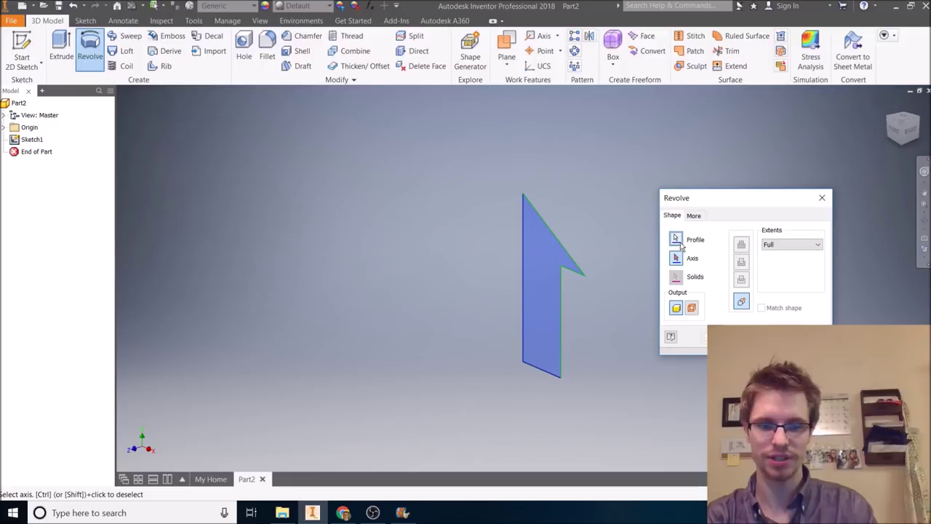
left_click(681, 243)
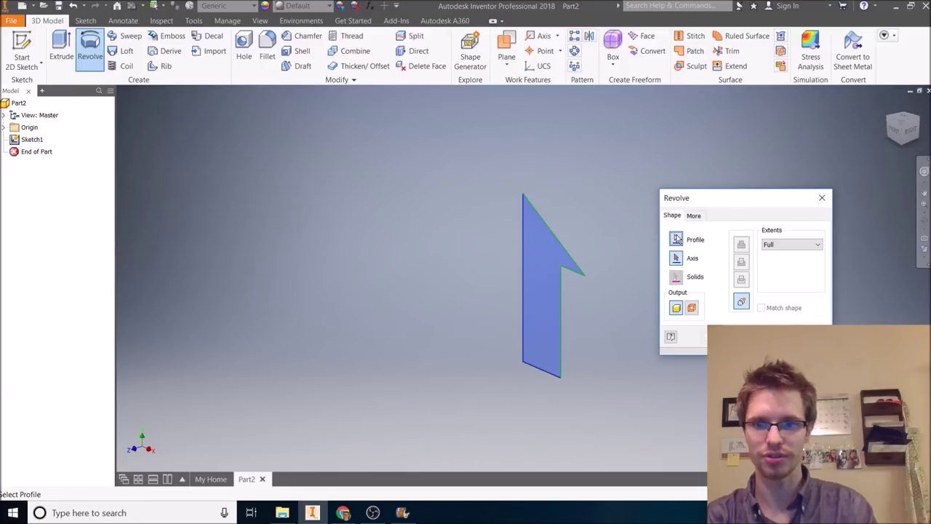
left_click(540, 266)
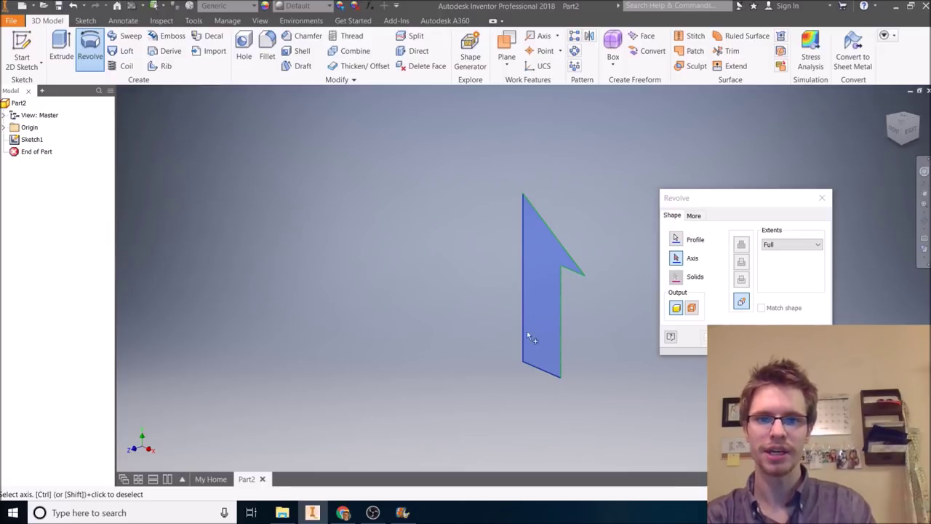
left_click(678, 264)
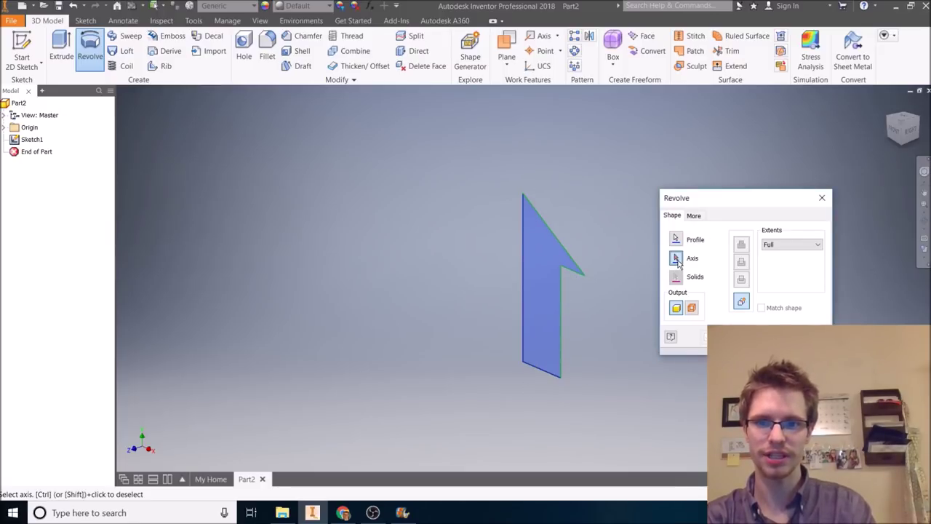
left_click(524, 255)
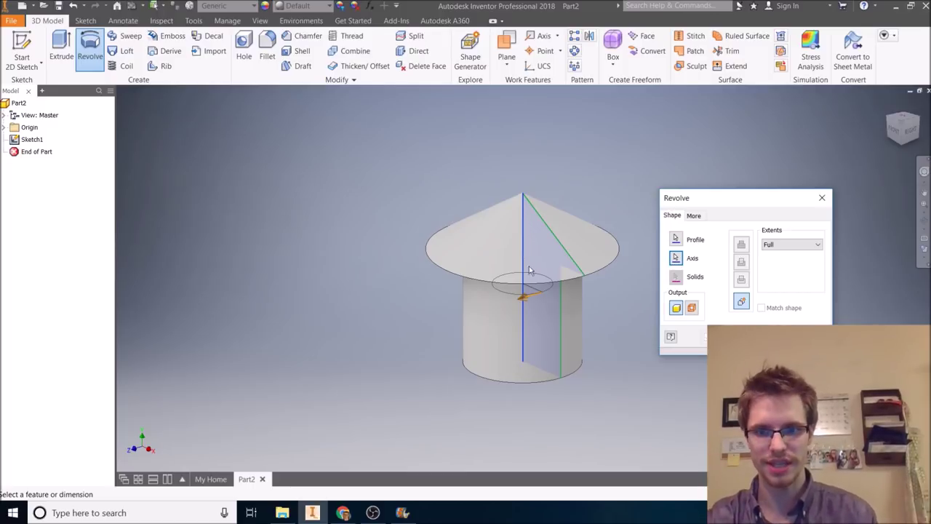
left_click(732, 336)
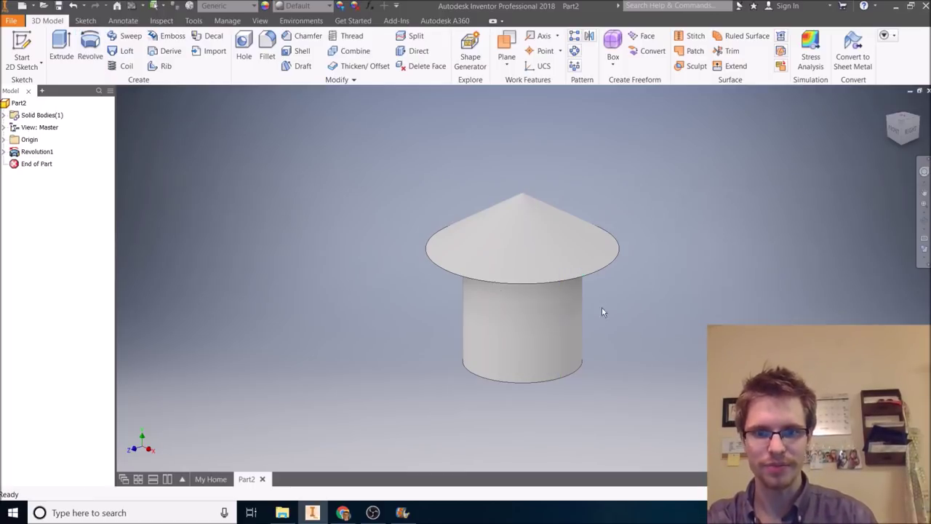
Delete Revolution1 together with its consumed sketch.
right_click(18, 151)
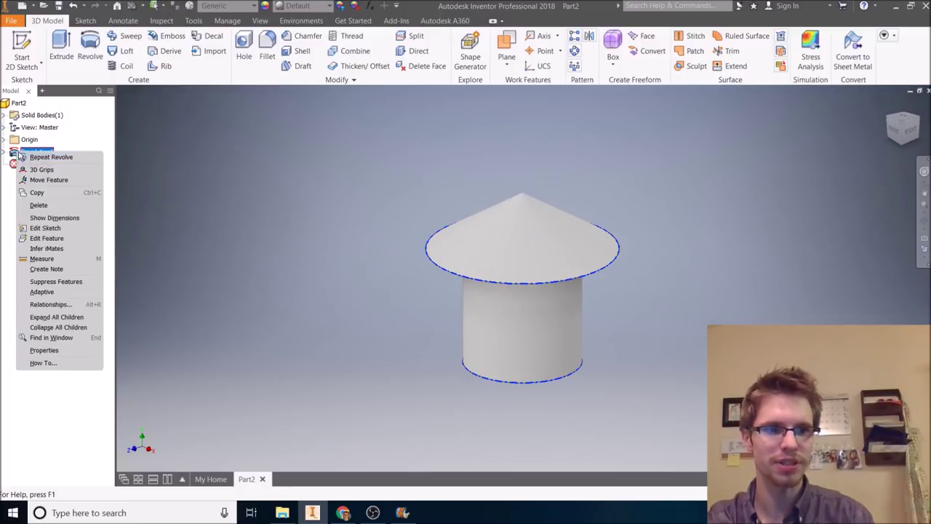
left_click(39, 205)
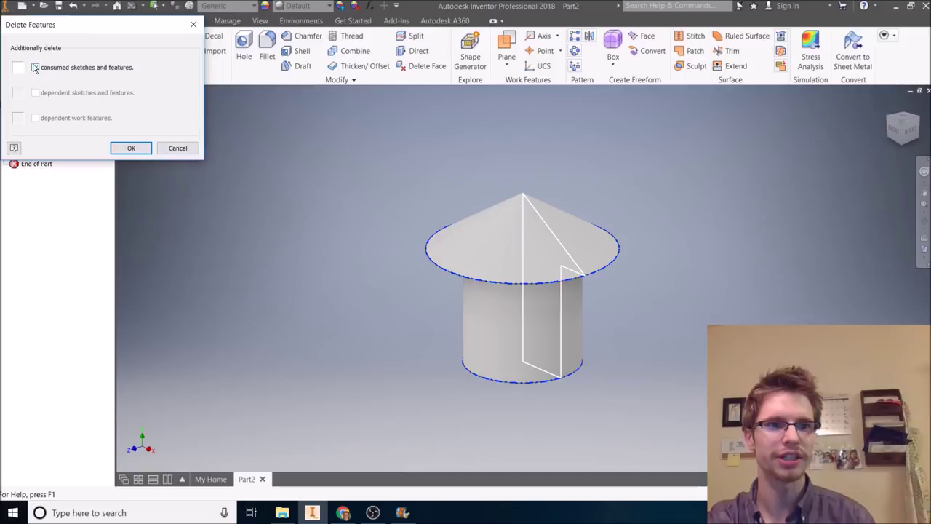
left_click(131, 149)
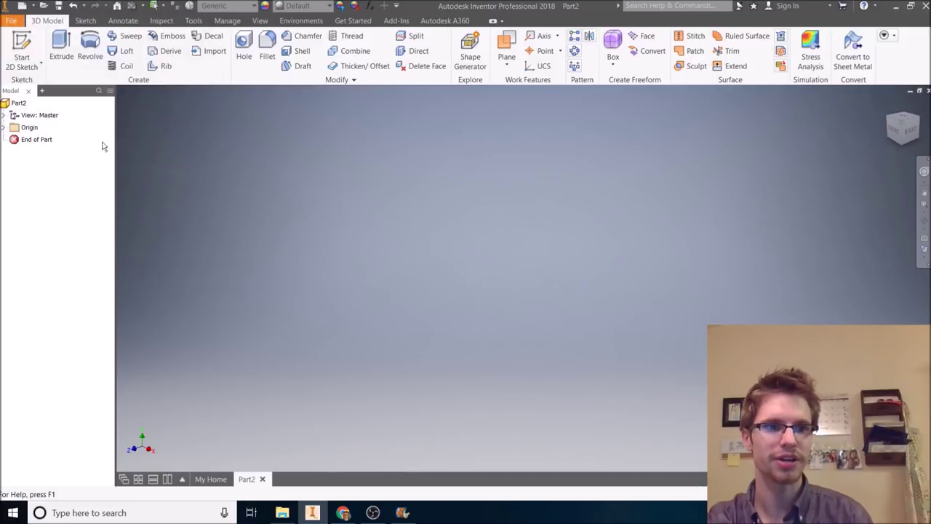
Start a new sketch on the XY Plane and begin inserting an image.
left_click(22, 51)
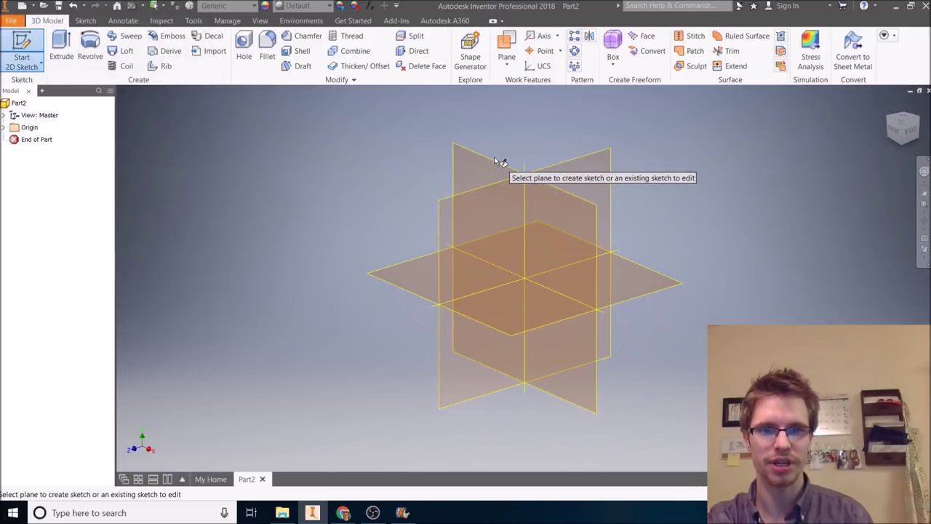
left_click(492, 164)
key("Escape")
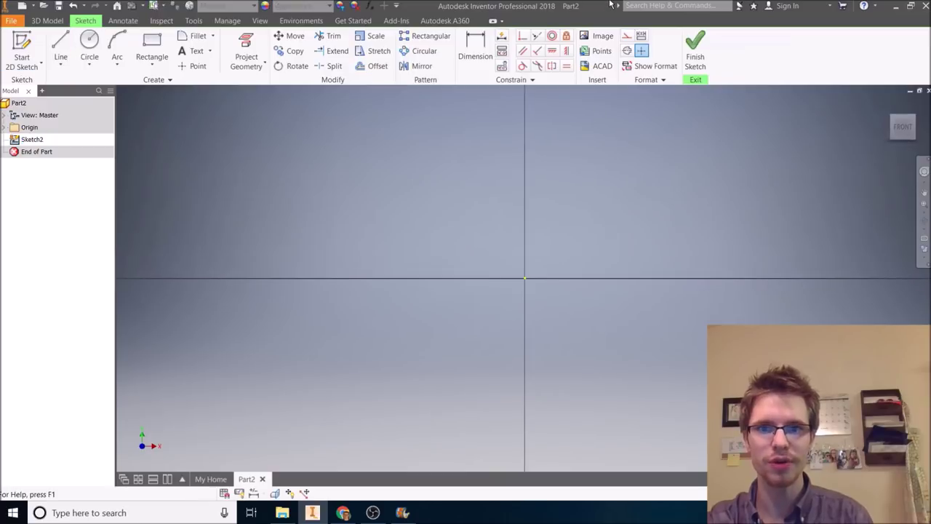
left_click(604, 37)
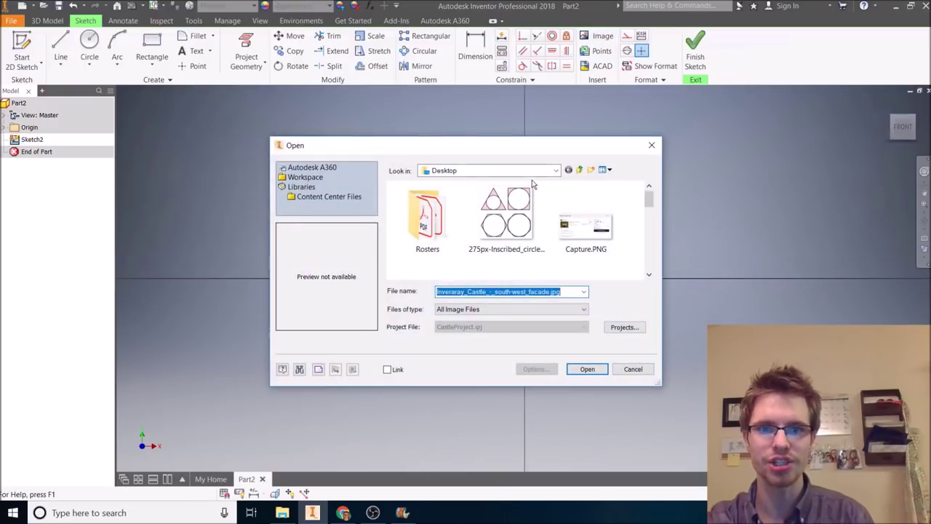
Insert Inveraray_Castle_-_south-west_facade.jpg into the sketch as a single placed image.
scroll(561, 218, "down", 3)
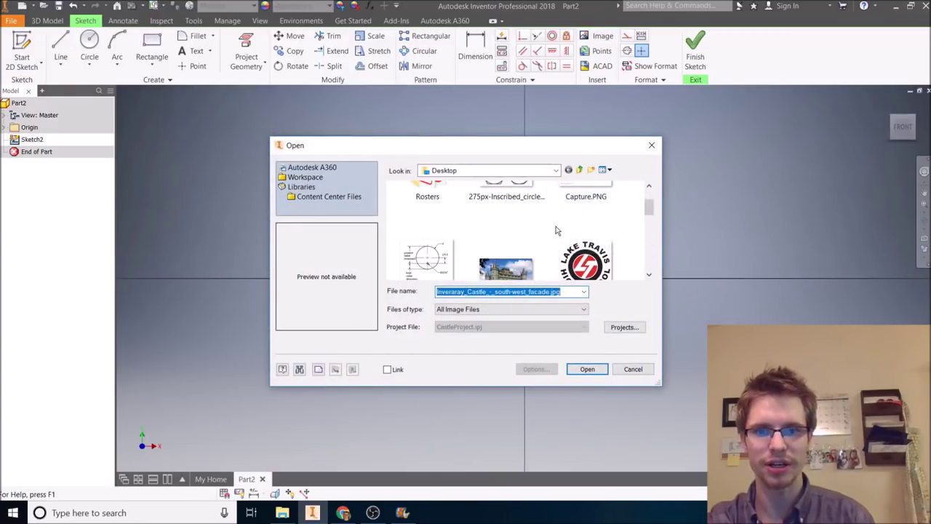
left_click(509, 238)
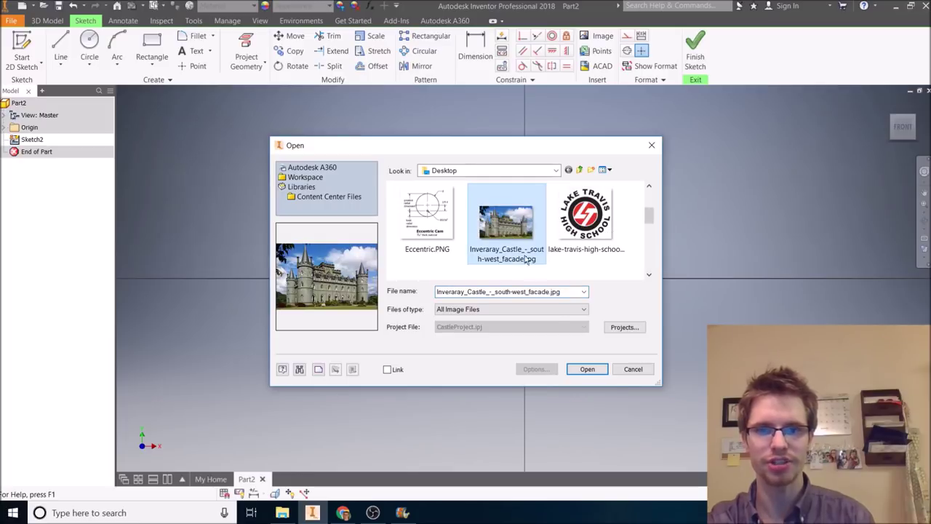
left_click(588, 369)
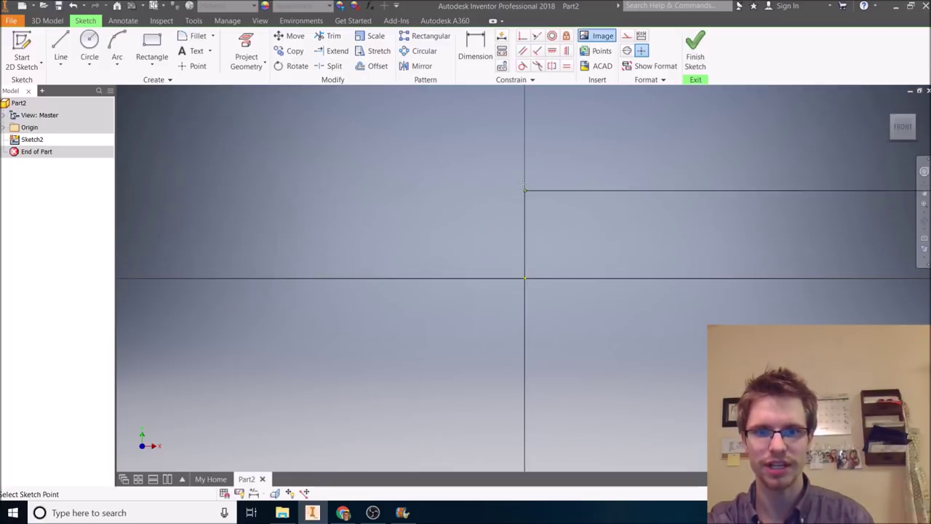
left_click(430, 219)
scroll(443, 218, "up", 5)
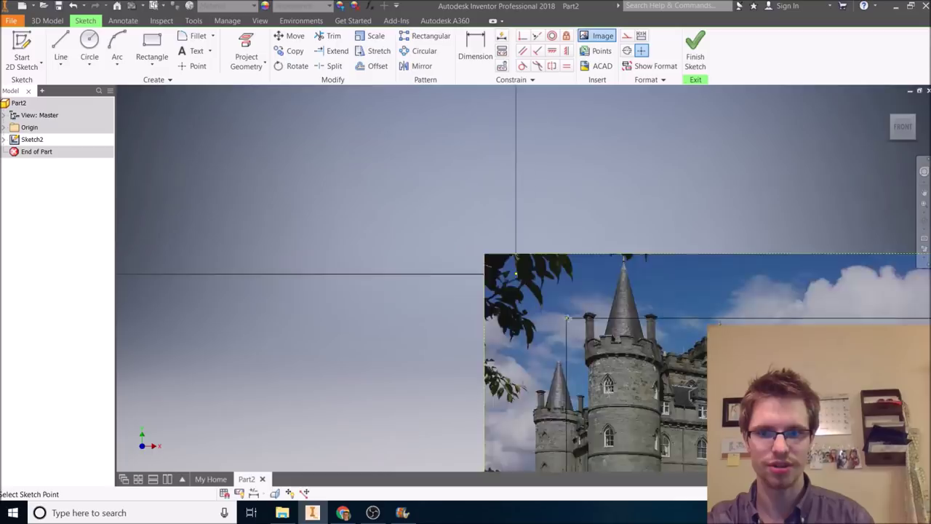
right_click(459, 220)
left_click(427, 226)
Move the castle photo so the main spire's tip sits on the vertical axis.
left_click_drag(620, 330, 595, 304)
scroll(596, 303, "down", 5)
left_click_drag(547, 350, 553, 256)
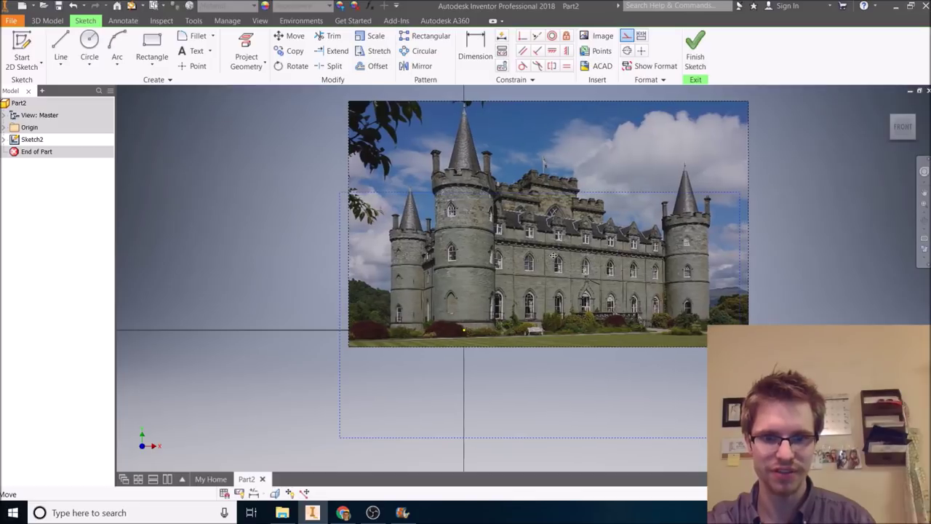
scroll(460, 405, "down", 5)
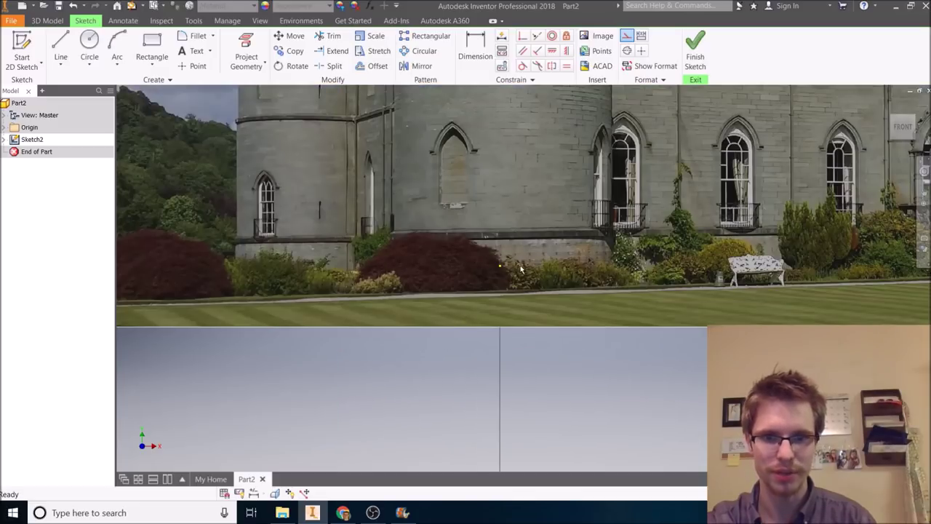
scroll(639, 207, "up", 4)
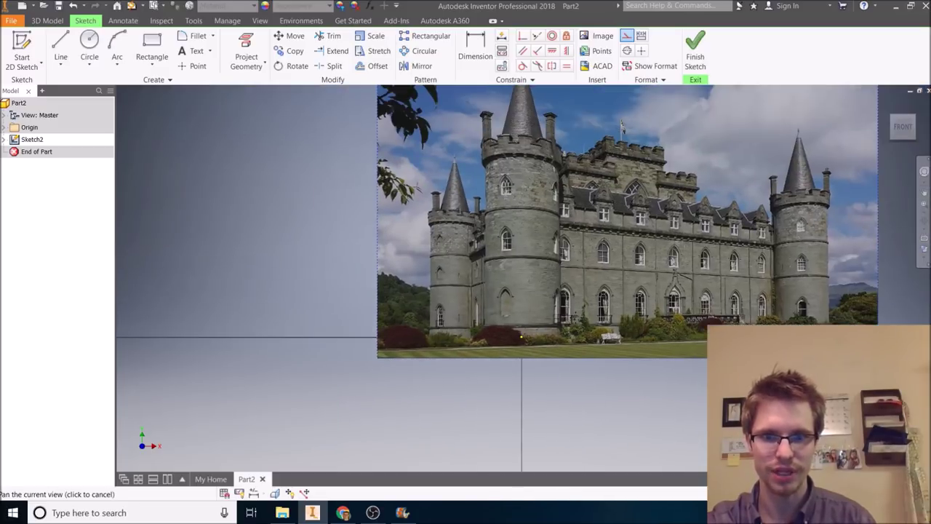
middle_click_drag(622, 127, 600, 181)
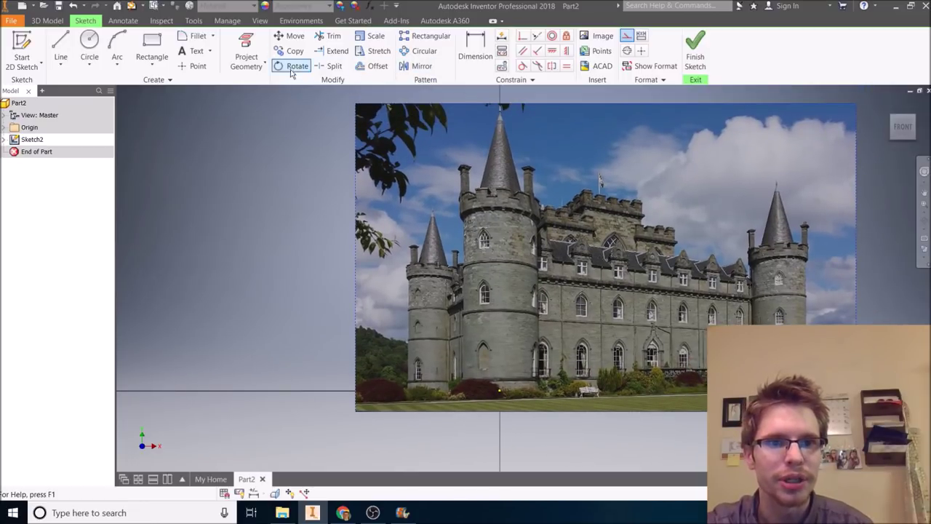
left_click(193, 66)
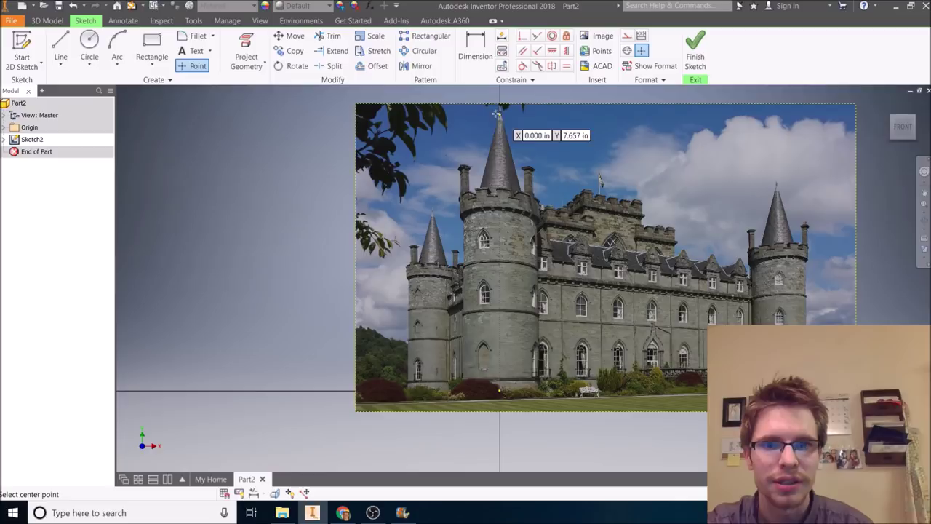
scroll(497, 114, "down", 5)
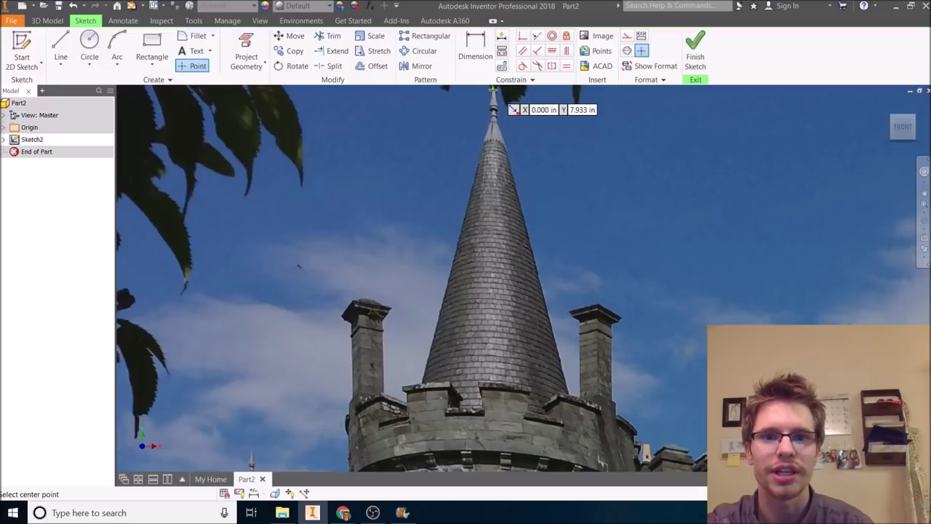
scroll(493, 90, "up", 3)
scroll(540, 211, "up", 3)
Draw a line up the axis from the tower base to the spire tip.
key("F2")
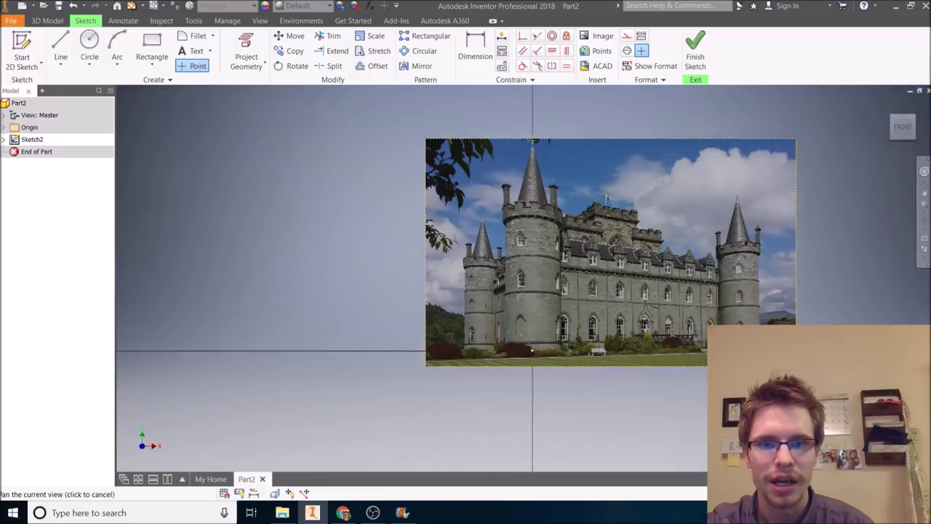
left_click(60, 45)
scroll(479, 352, "down", 5)
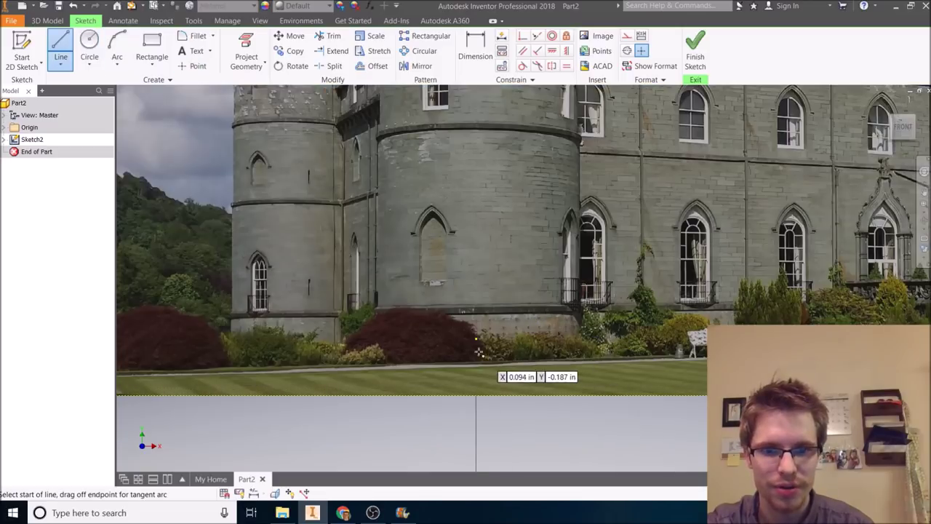
left_click(478, 340)
middle_click_drag(509, 116, 509, 466)
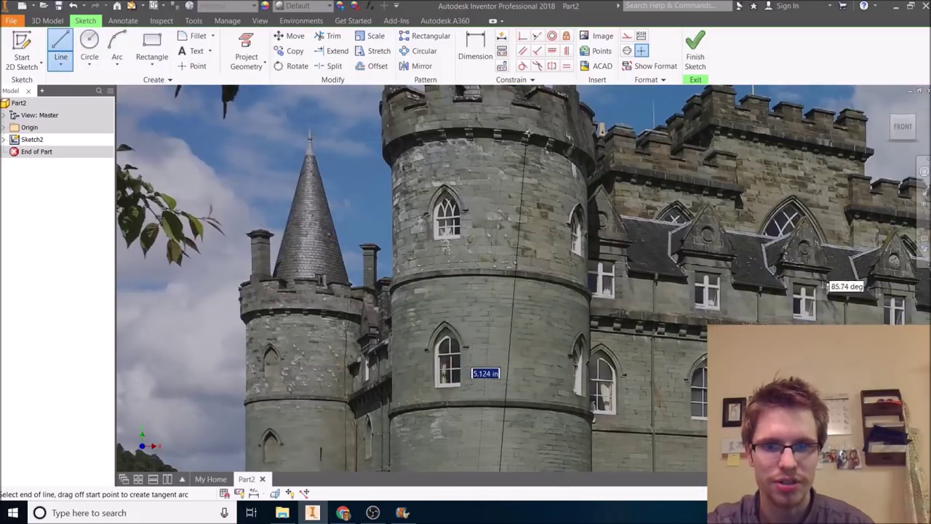
scroll(525, 134, "up", 5)
middle_click_drag(462, 87, 459, 312)
scroll(461, 303, "down", 5)
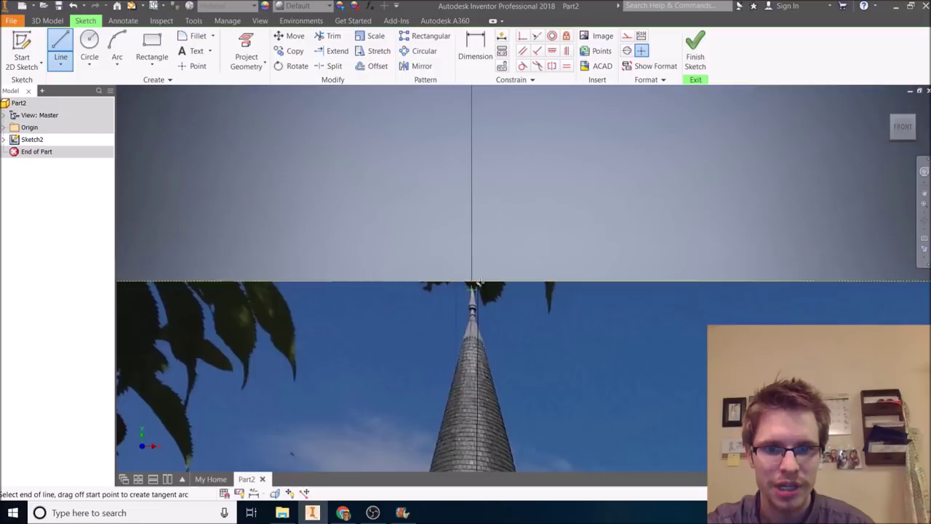
left_click(476, 283)
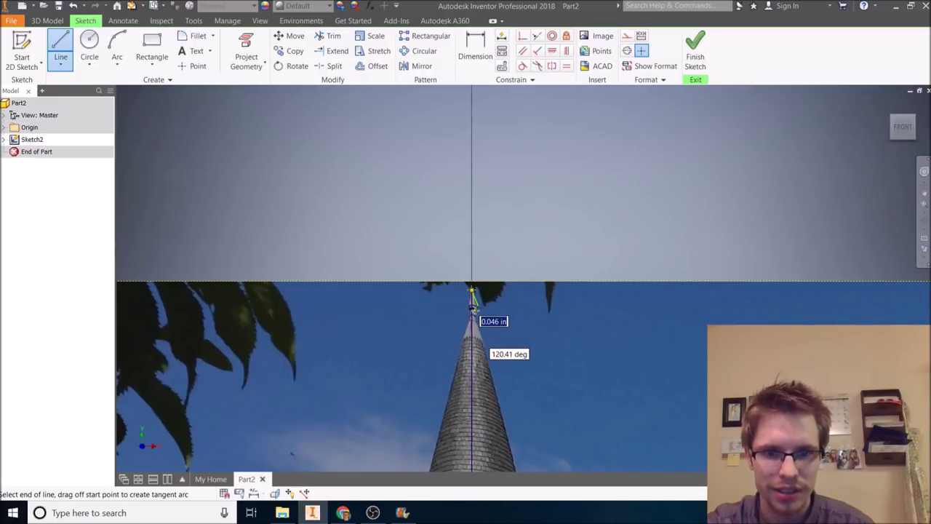
Trace down the spire edge, battlement corner and tower wall to the base, closing at the axis.
scroll(480, 315, "down", 4)
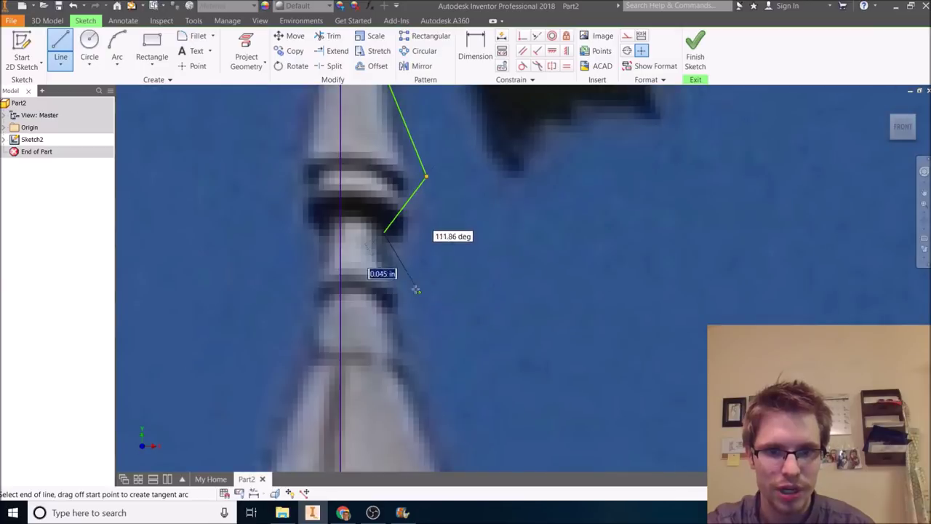
scroll(429, 145, "up", 5)
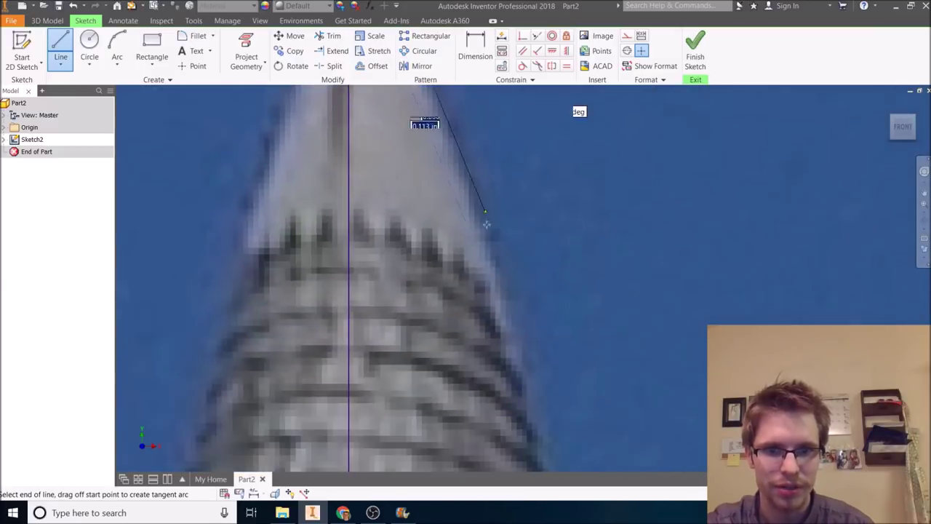
scroll(514, 189, "up", 4)
scroll(509, 284, "down", 2)
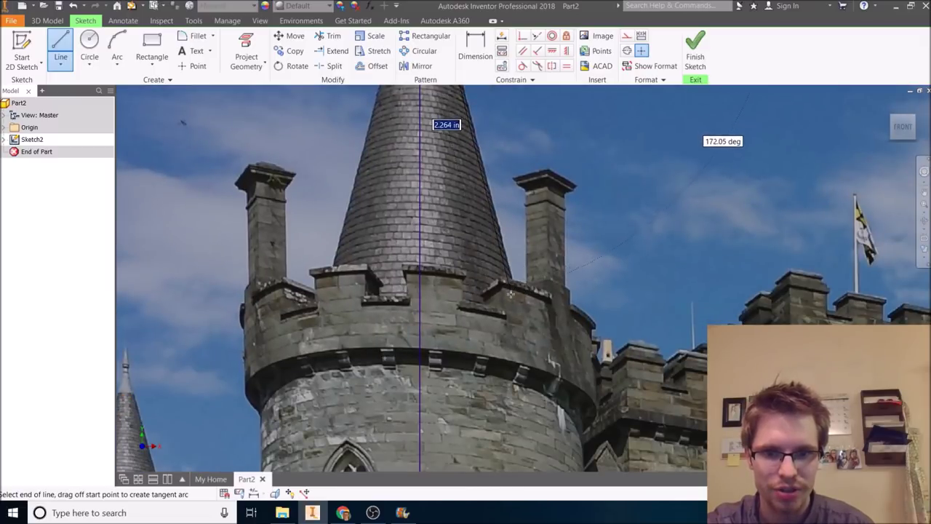
left_click(526, 322)
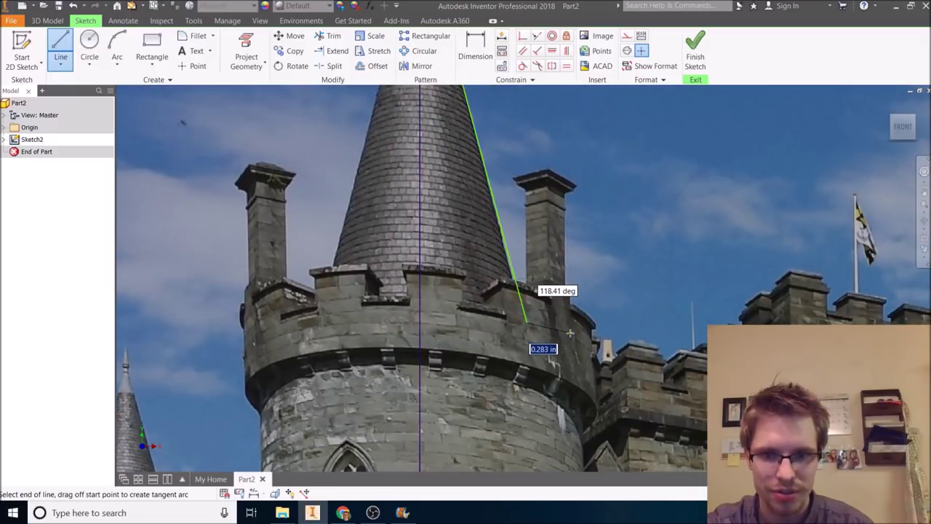
middle_click_drag(585, 442, 608, 269)
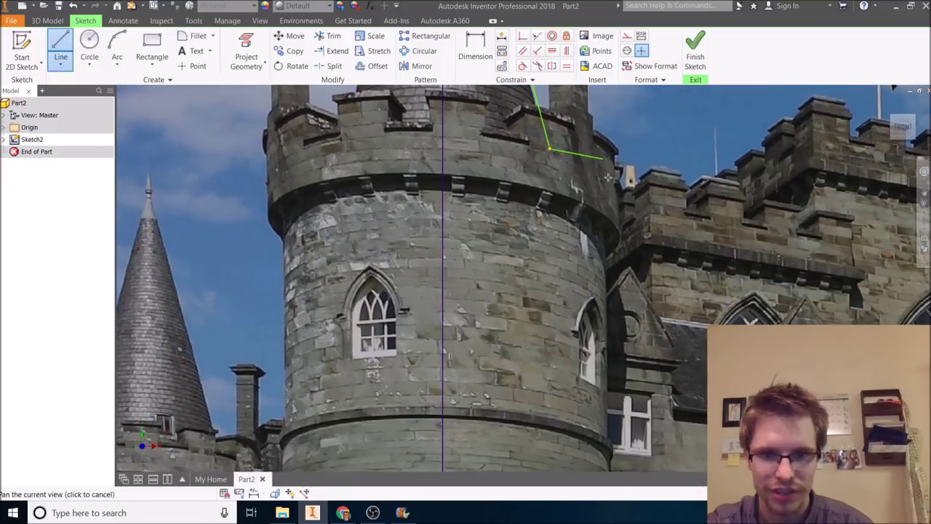
left_click(602, 157)
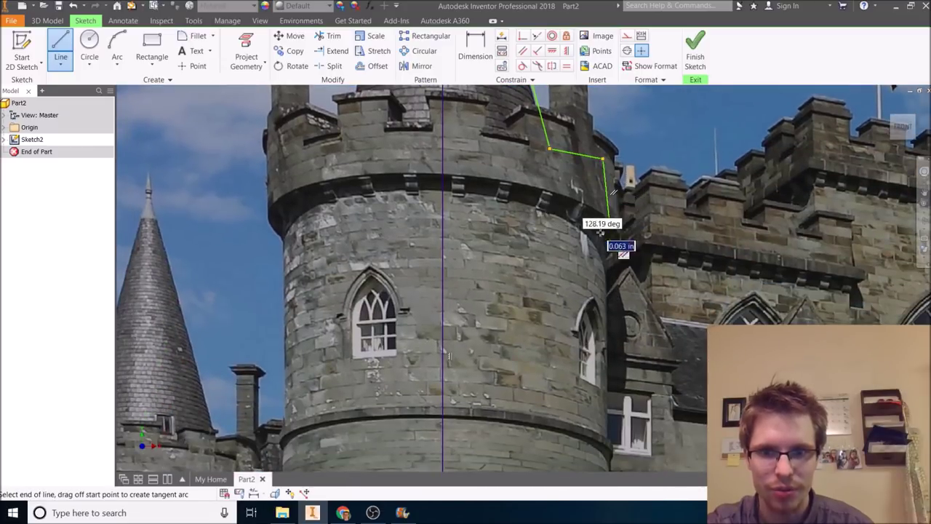
mouse_move(593, 344)
middle_mouse_down()
mouse_move(583, 176)
mouse_move(602, 155)
mouse_move(599, 101)
mouse_move(561, 279)
mouse_move(565, 377)
middle_mouse_up()
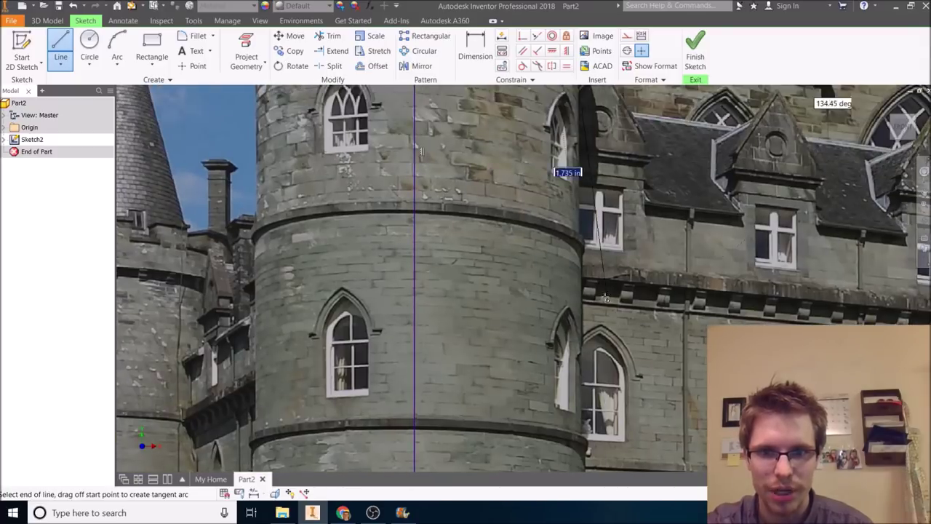
left_click(576, 231)
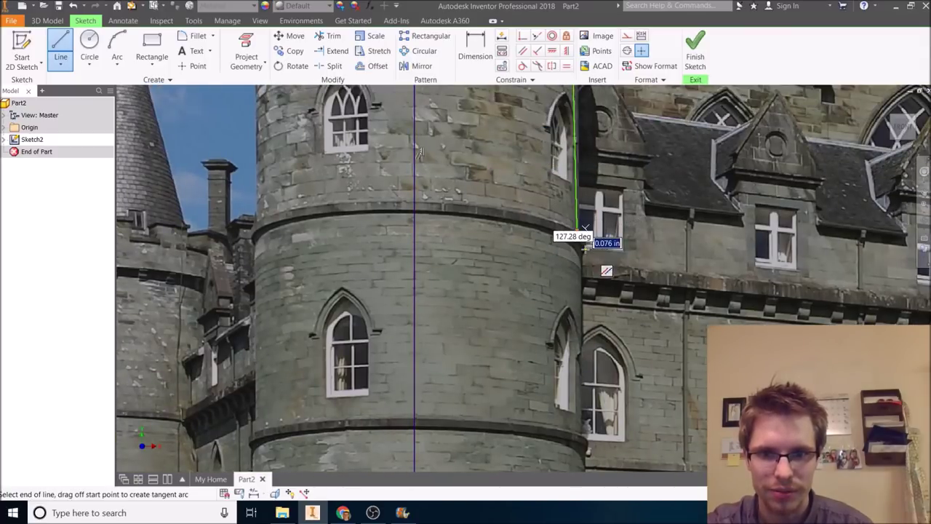
middle_click_drag(572, 437, 571, 219)
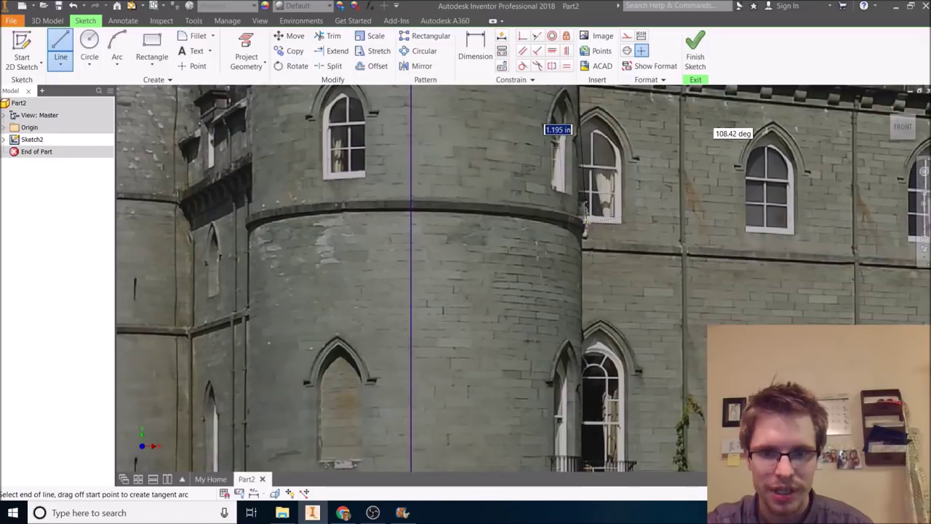
middle_click_drag(579, 469, 614, 280)
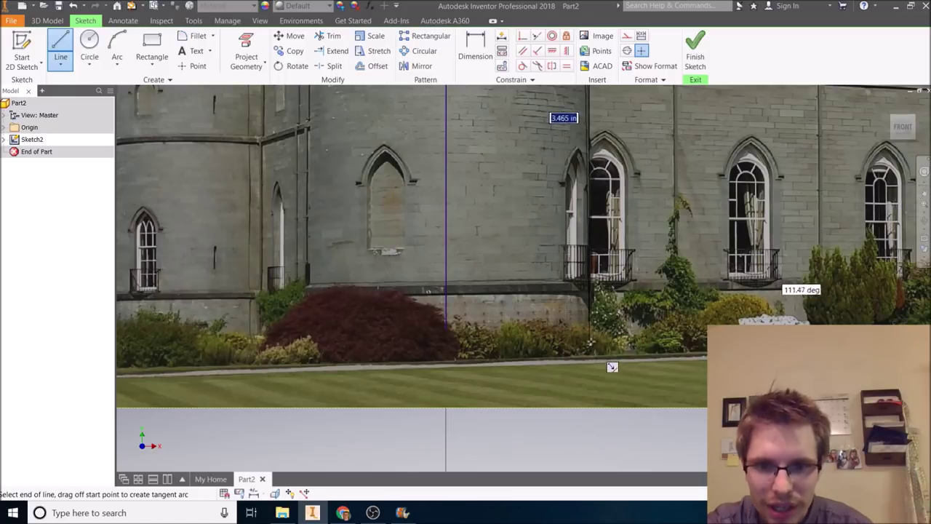
left_click(594, 328)
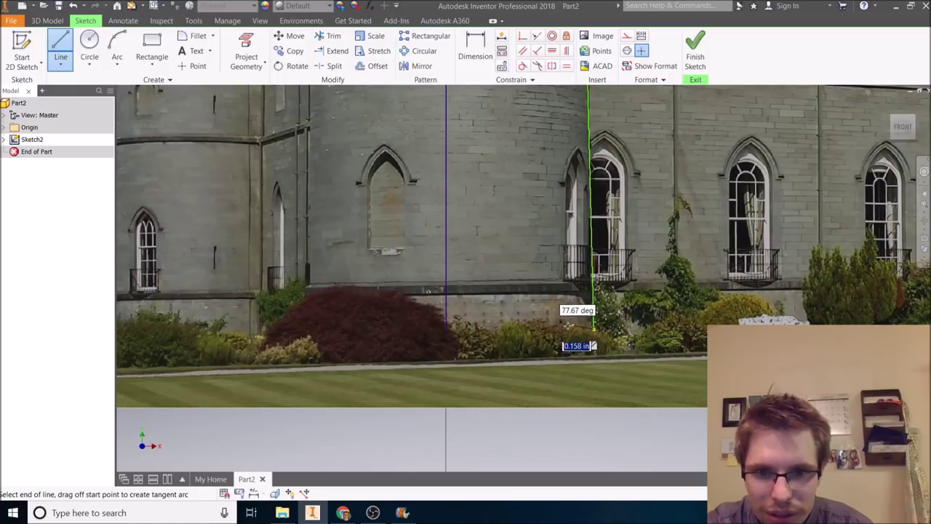
left_click(446, 329)
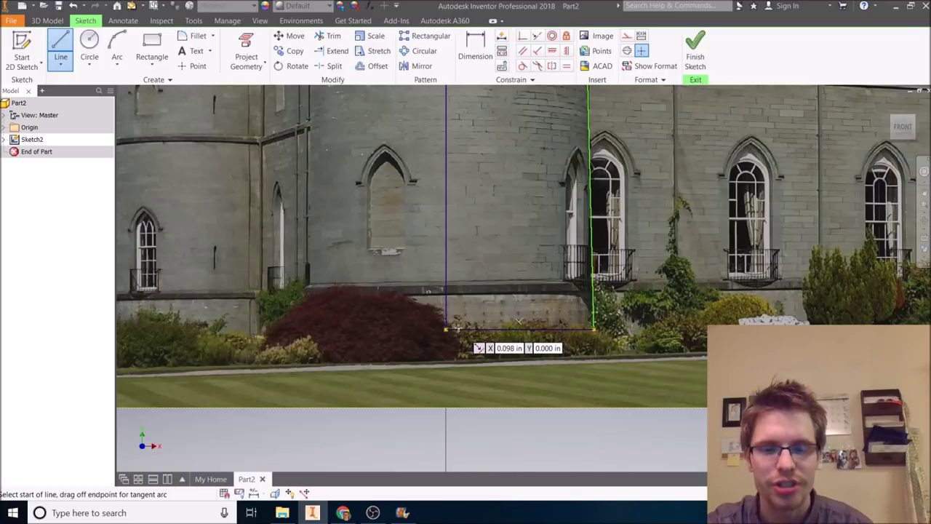
End line drawing and select the castle image.
scroll(446, 331, "up", 4)
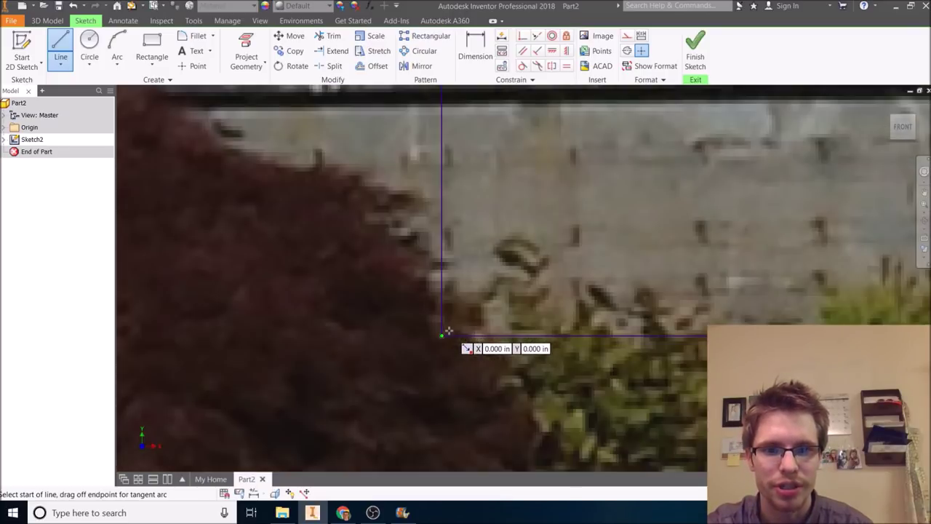
scroll(441, 333, "down", 3)
scroll(483, 321, "down", 6)
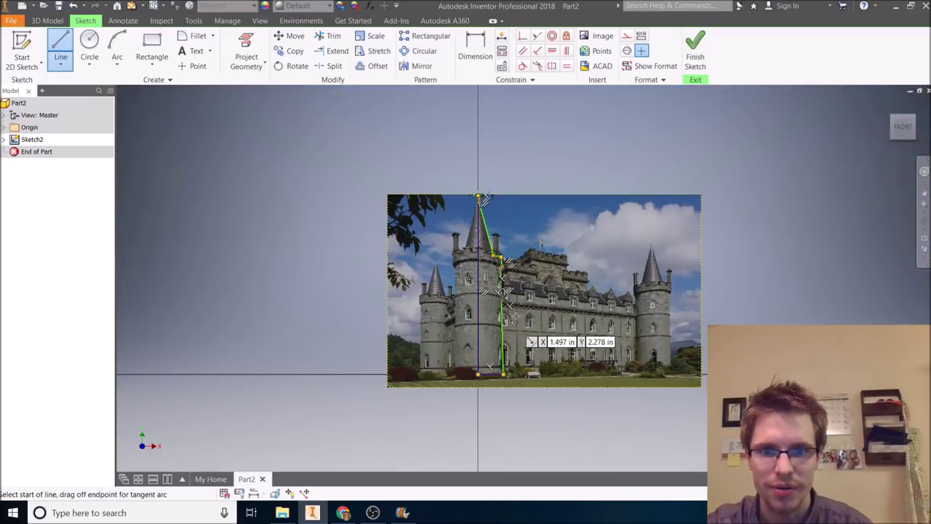
scroll(513, 318, "up", 3)
right_click(473, 251)
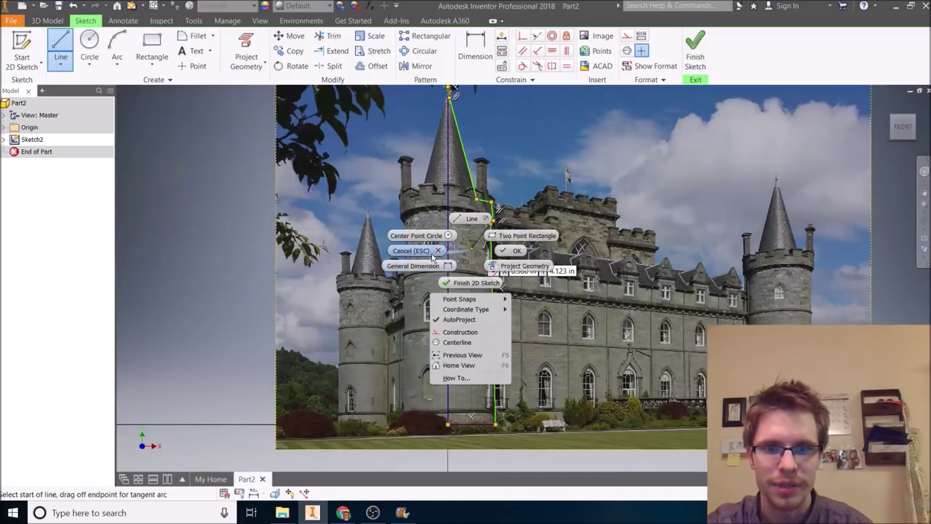
left_click(434, 252)
left_click(463, 261)
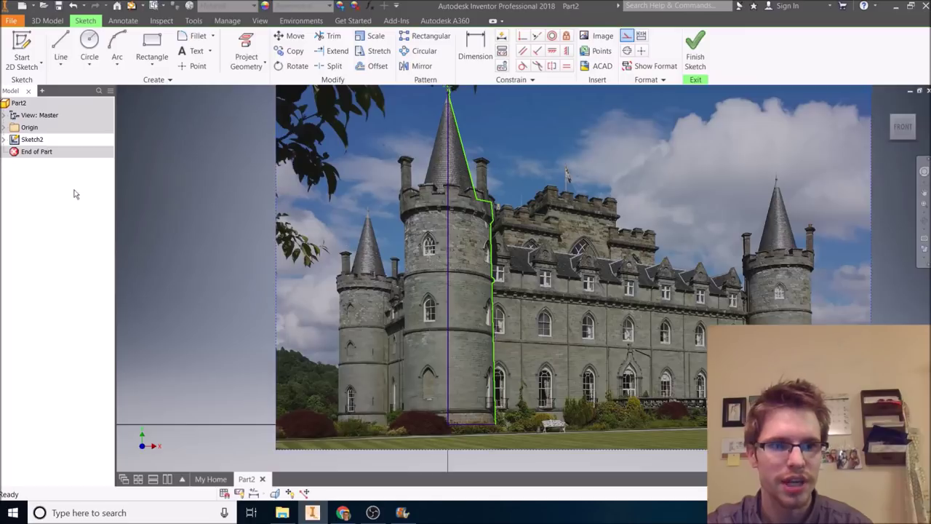
Hide the castle image in Sketch2 and finish the sketch.
left_click(4, 139)
right_click(24, 151)
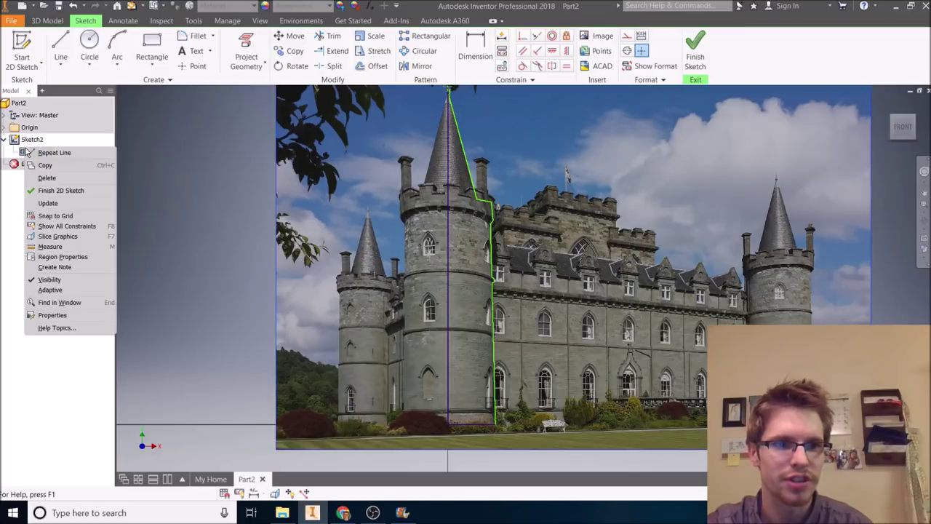
left_click(50, 279)
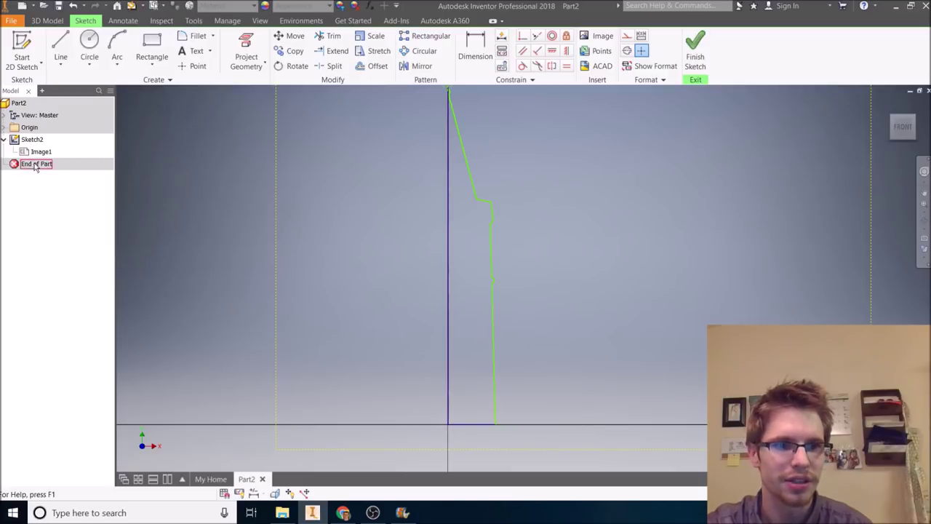
left_click(696, 58)
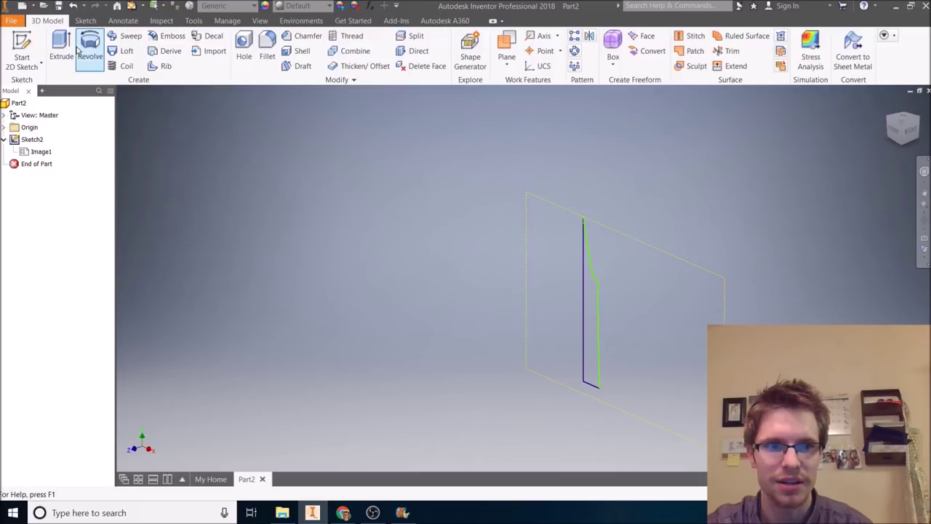
Revolve the profile around its vertical line into Revolution2 and fit it in view.
left_click(80, 49)
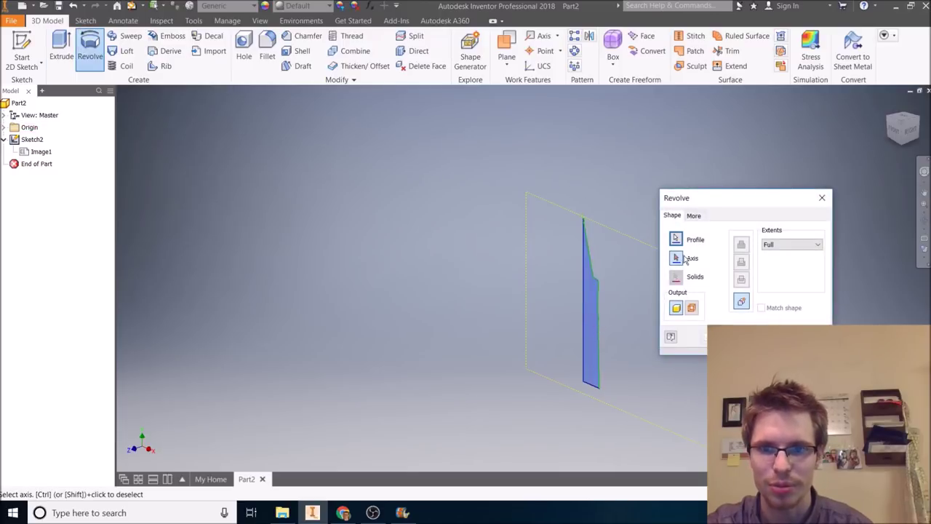
left_click(583, 295)
key("Return")
scroll(614, 350, "down", 2)
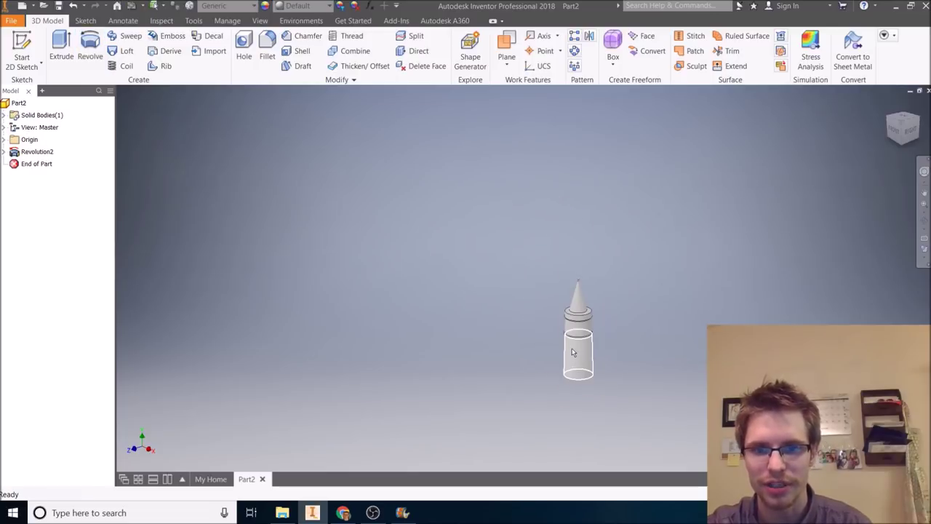
key("Home")
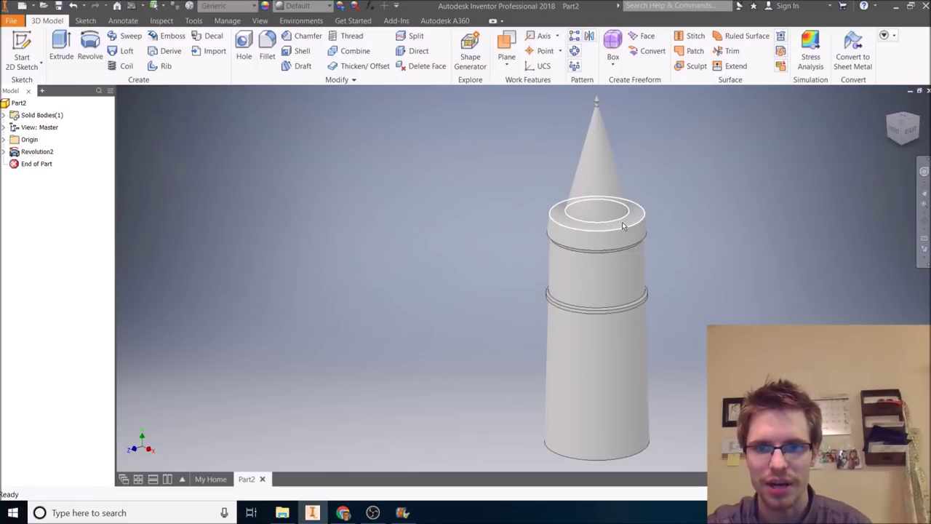
left_click(343, 513)
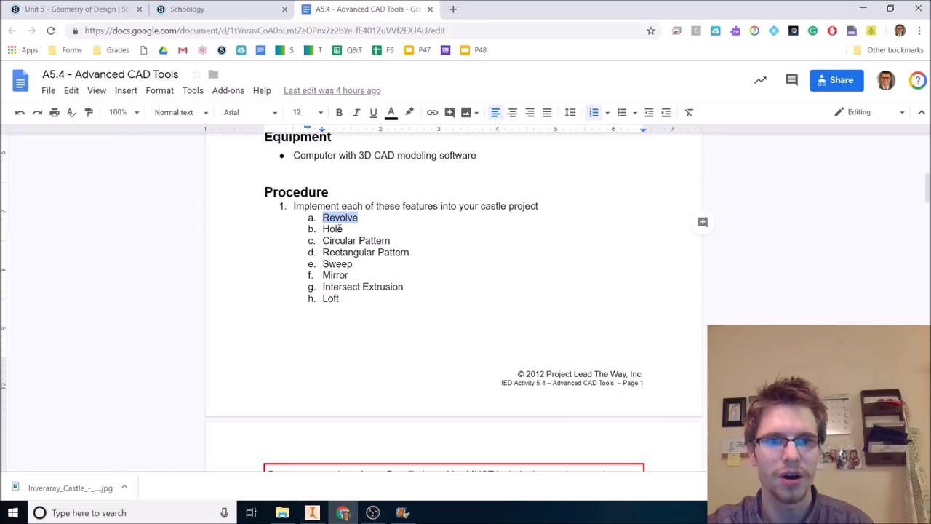
key("alt+Tab")
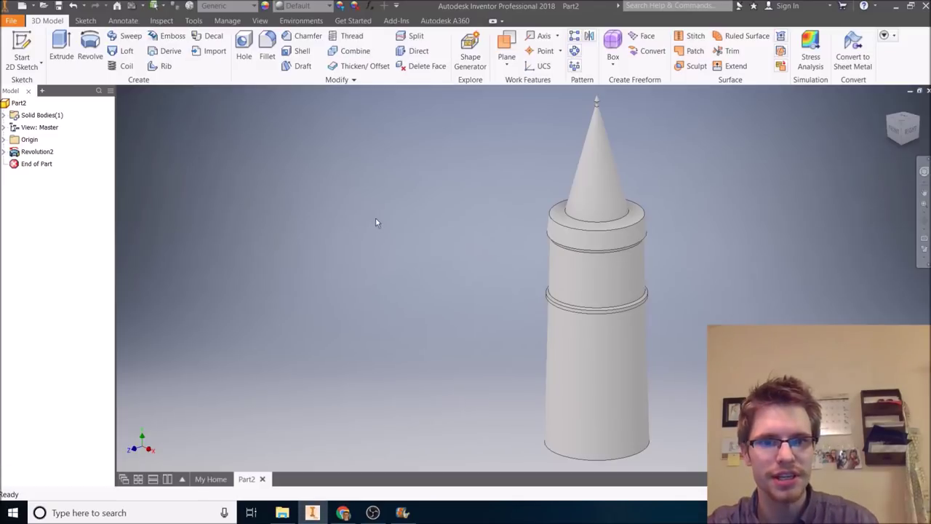
Cancel the Hole command and open the Plane options under Work Features.
left_click(244, 59)
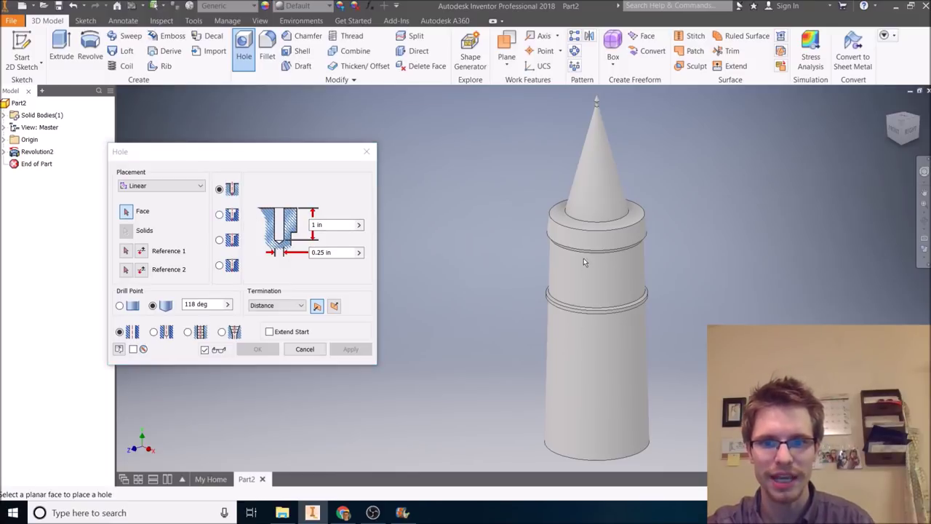
left_click(305, 350)
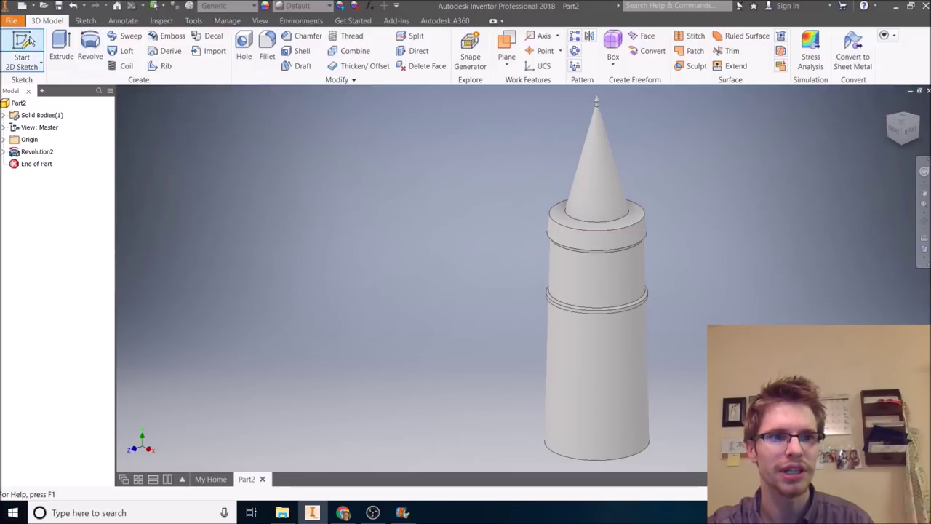
left_click(22, 49)
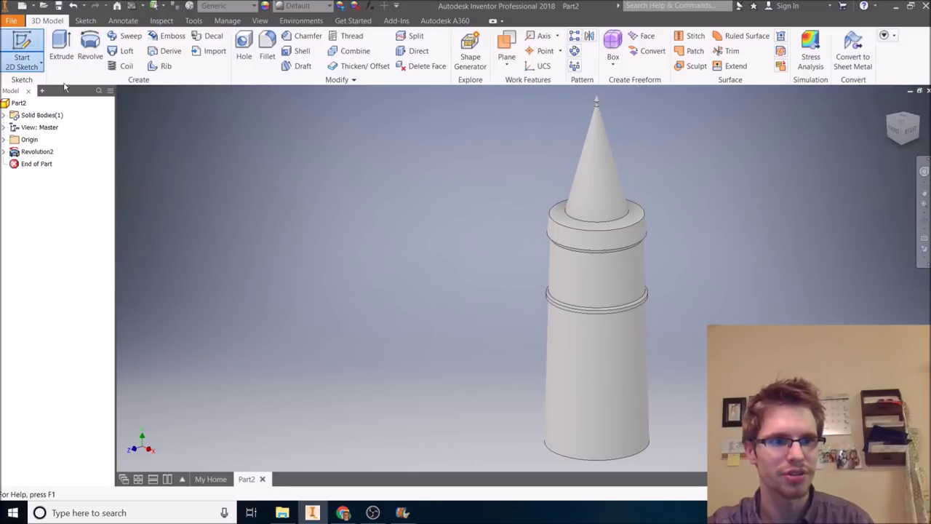
left_click(506, 56)
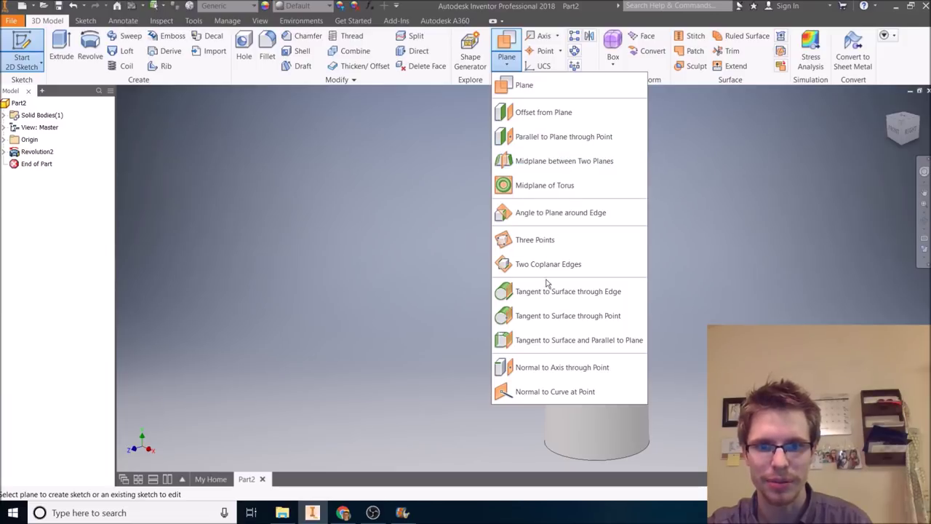
Try a work plane tangent to the tower's curved face and parallel to a plane, then abandon it.
left_click(557, 348)
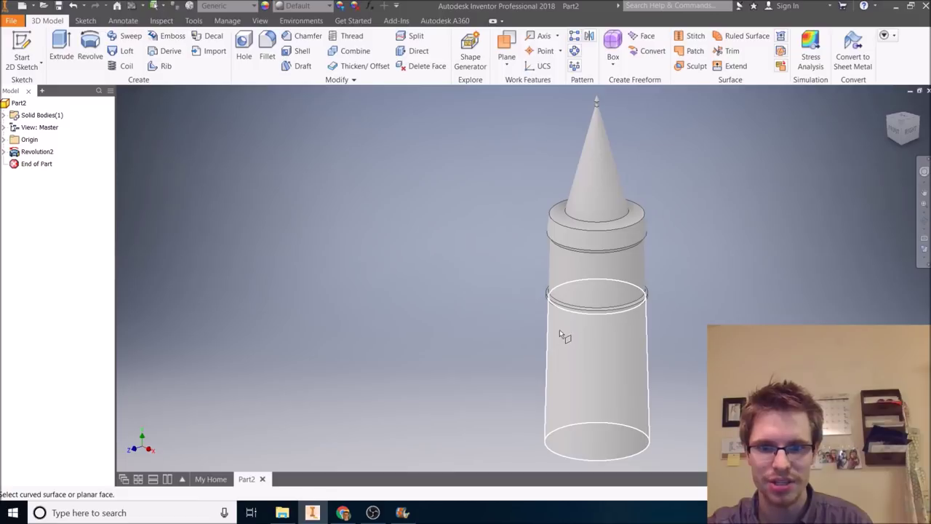
left_click(560, 340)
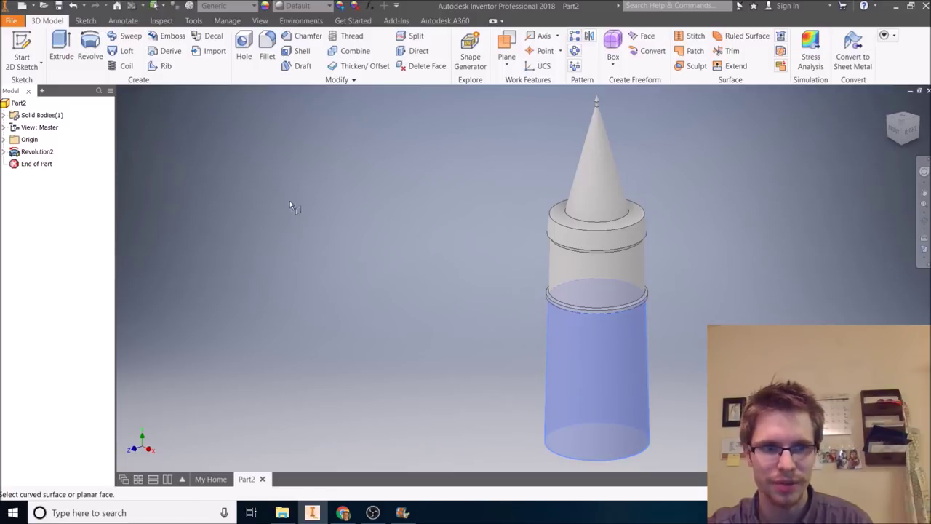
left_click(4, 139)
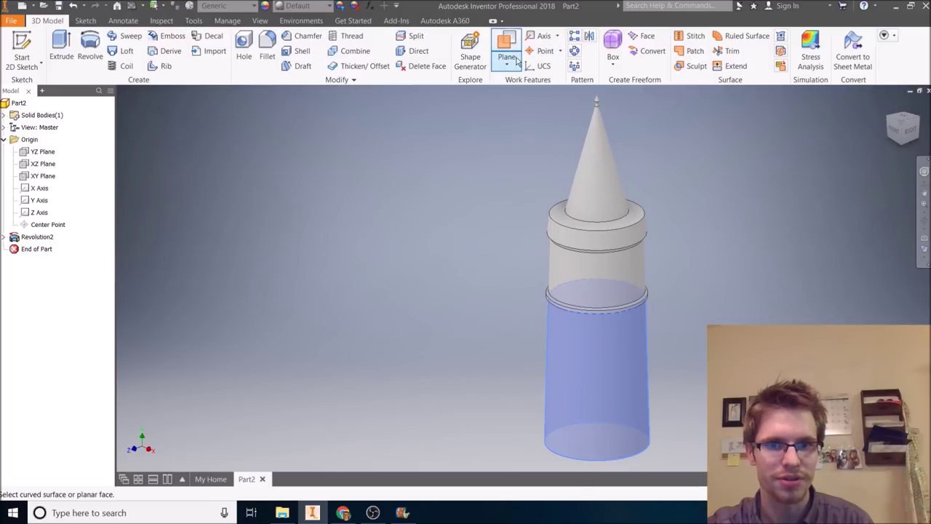
right_click(281, 258)
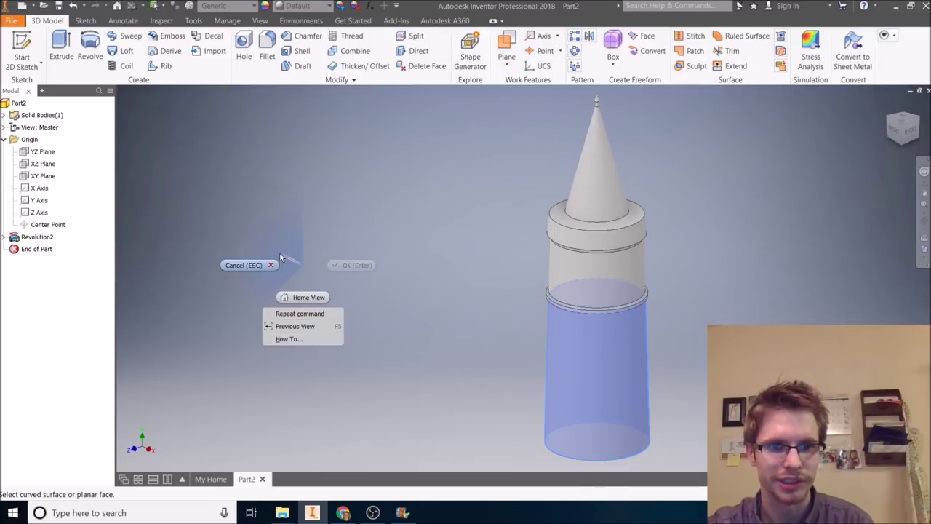
left_click(267, 269)
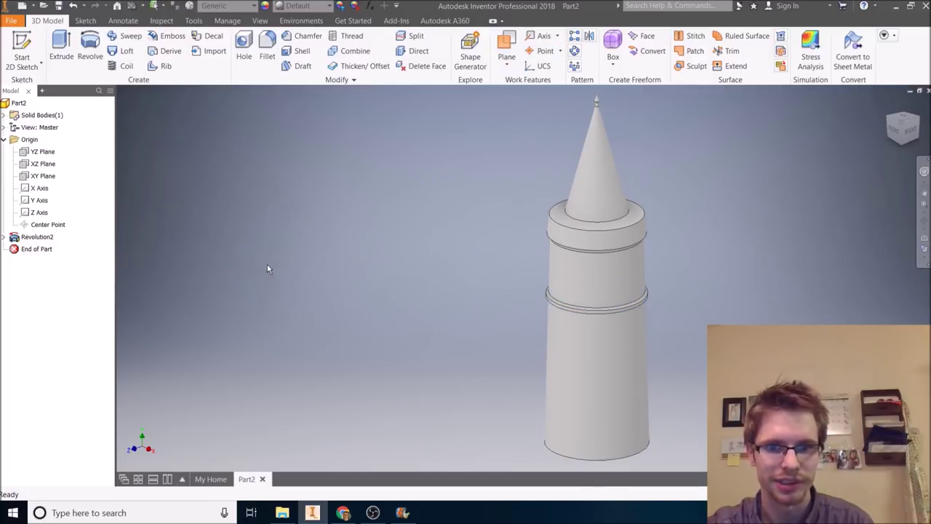
left_click(507, 60)
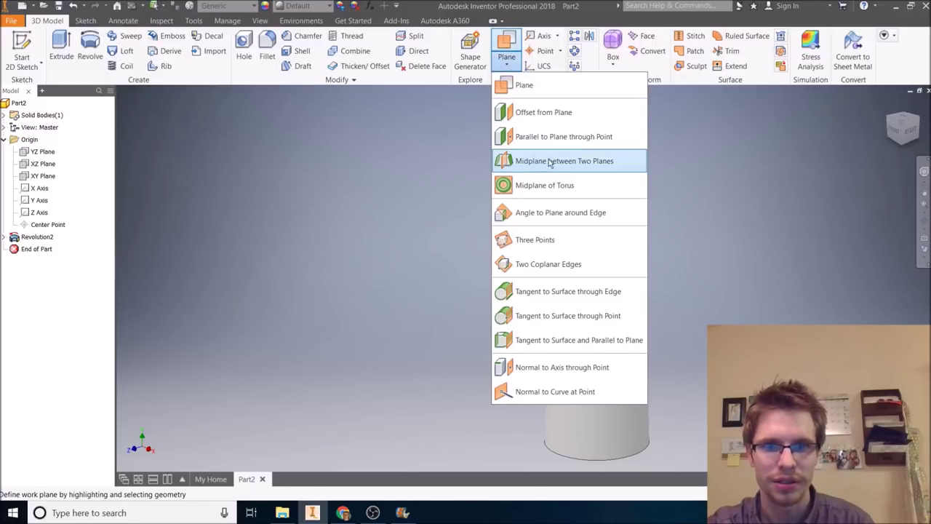
left_click(565, 341)
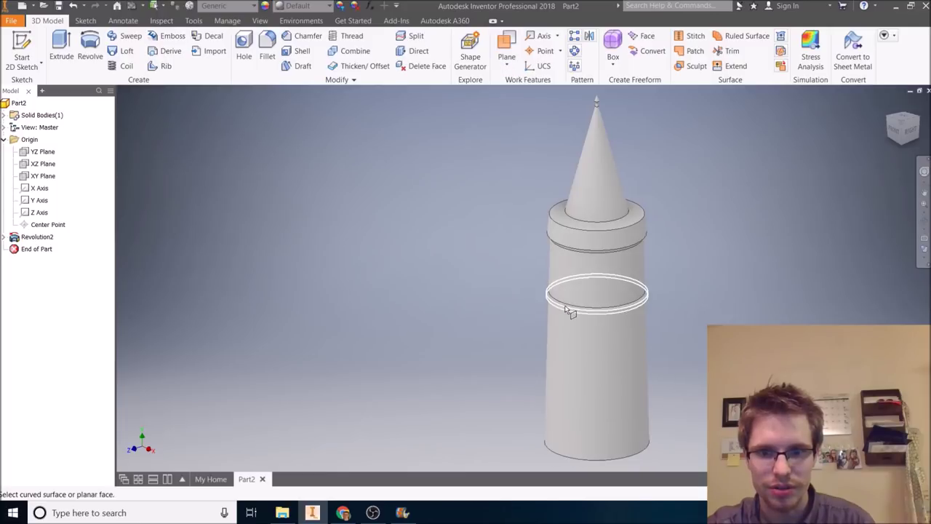
left_click(566, 293)
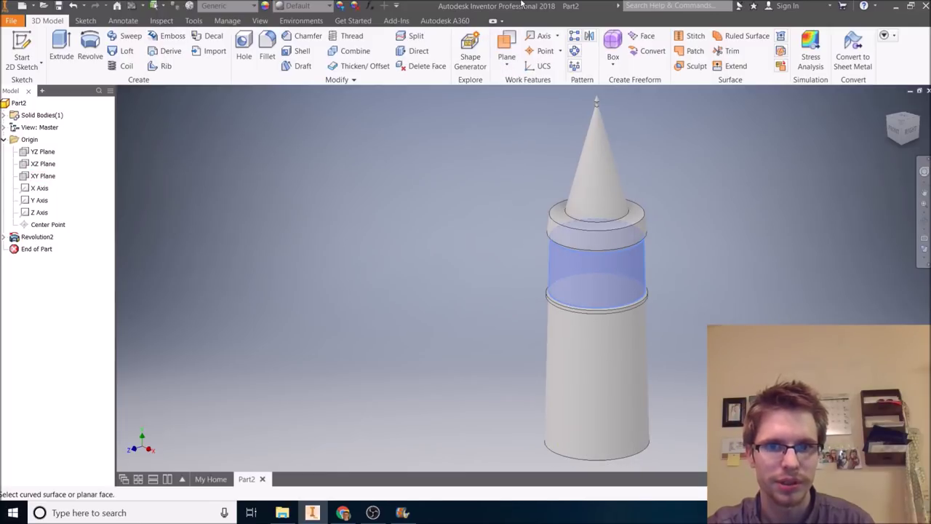
Create Work Plane1 offset 1.125 in from the XY Plane.
left_click(508, 65)
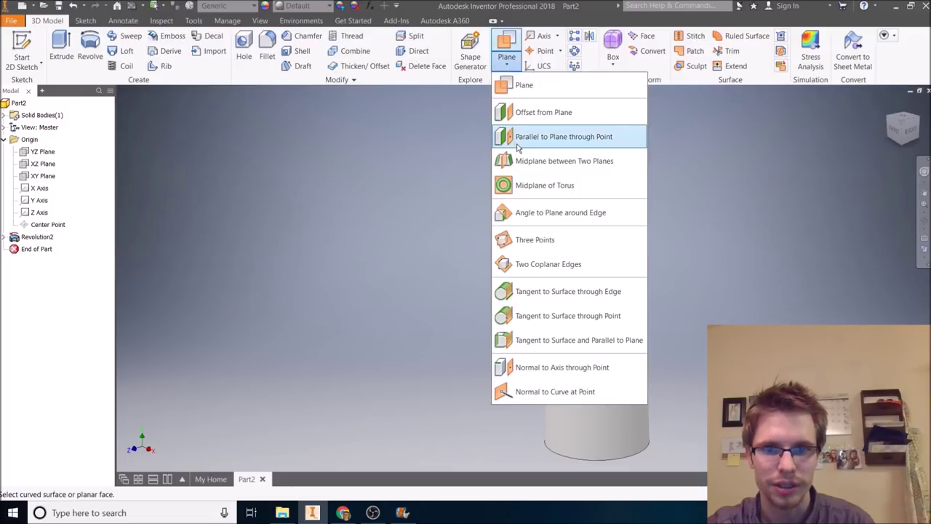
left_click(551, 114)
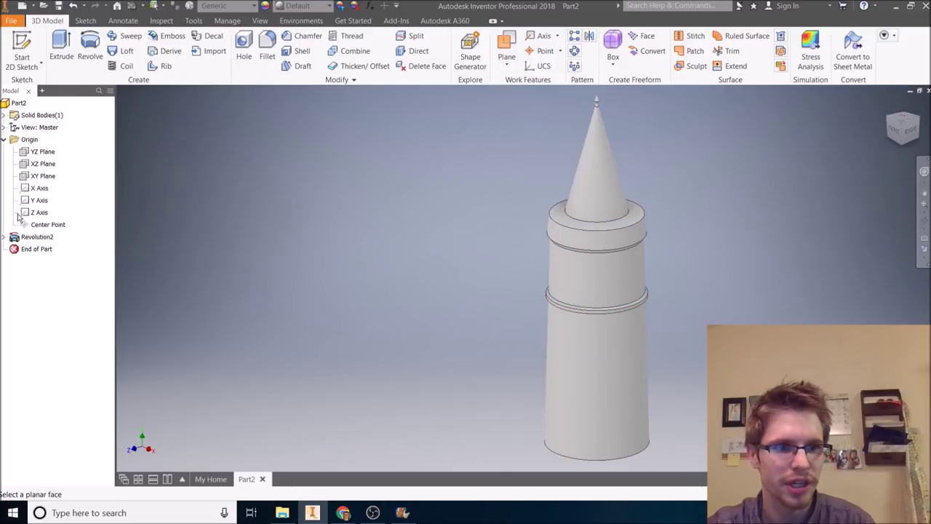
left_click(43, 176)
left_click_drag(589, 277, 547, 272)
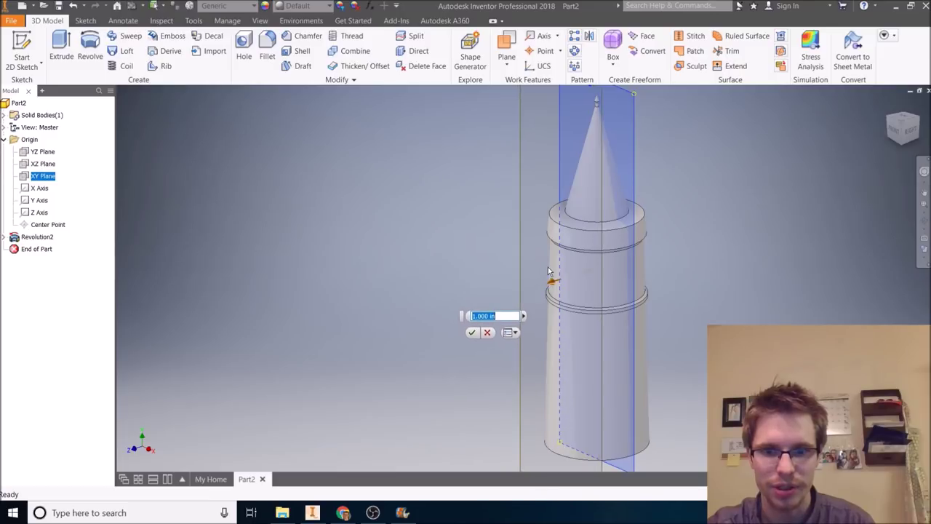
left_click_drag(547, 270, 543, 269)
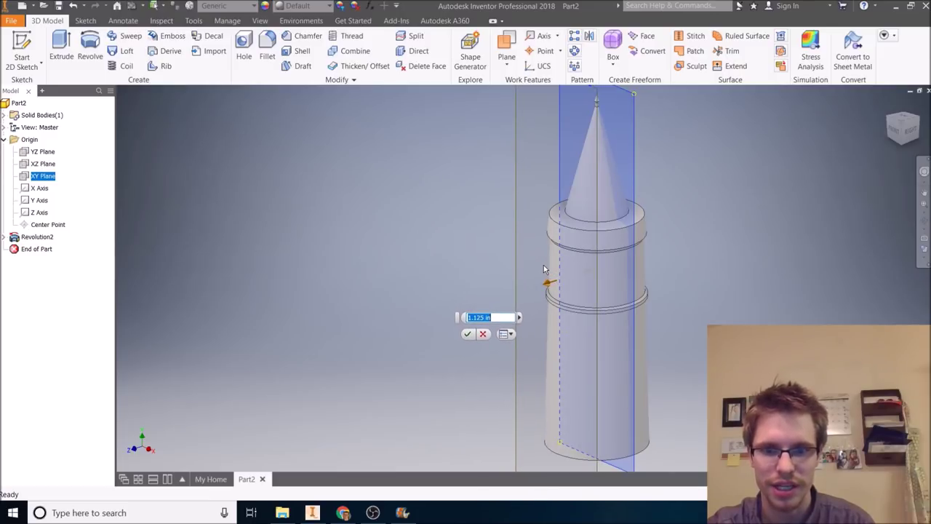
left_click(467, 334)
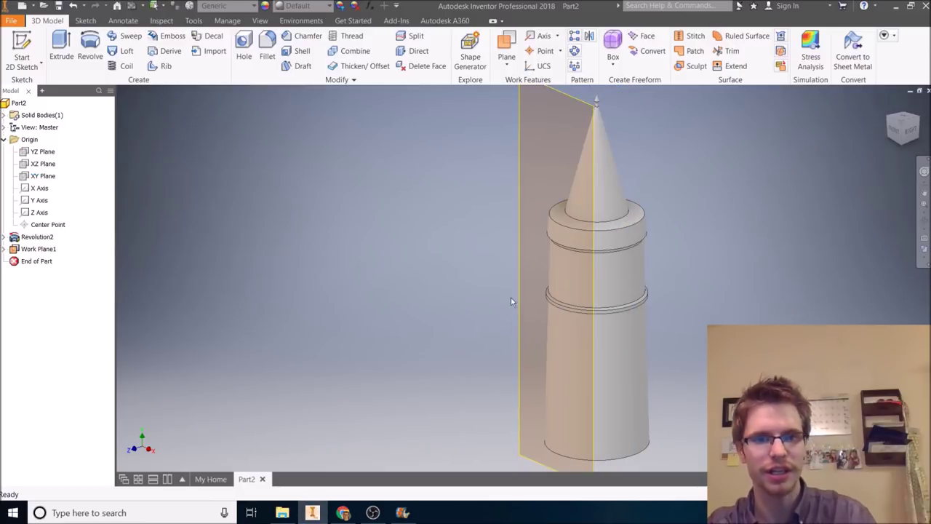
left_click(41, 64)
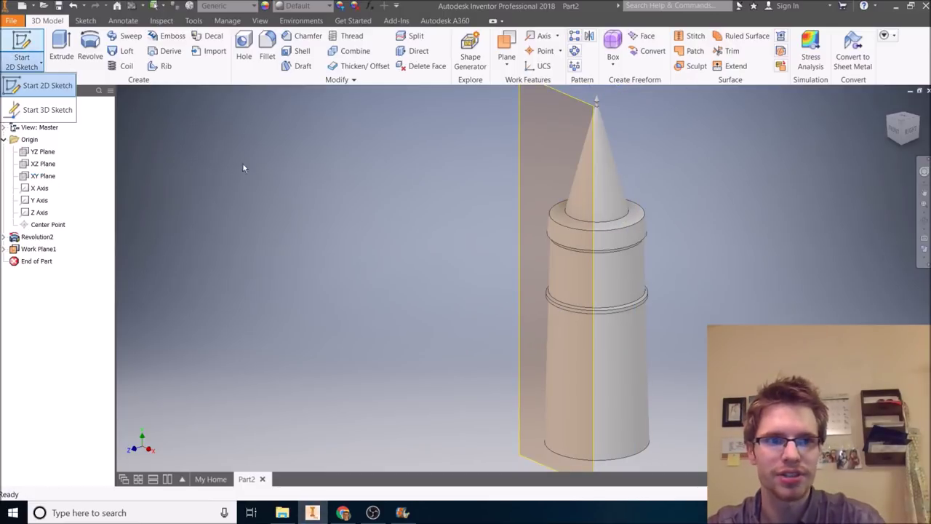
Sketch hole-centre points down the tower on Work Plane1 and finish Sketch3.
left_click(47, 85)
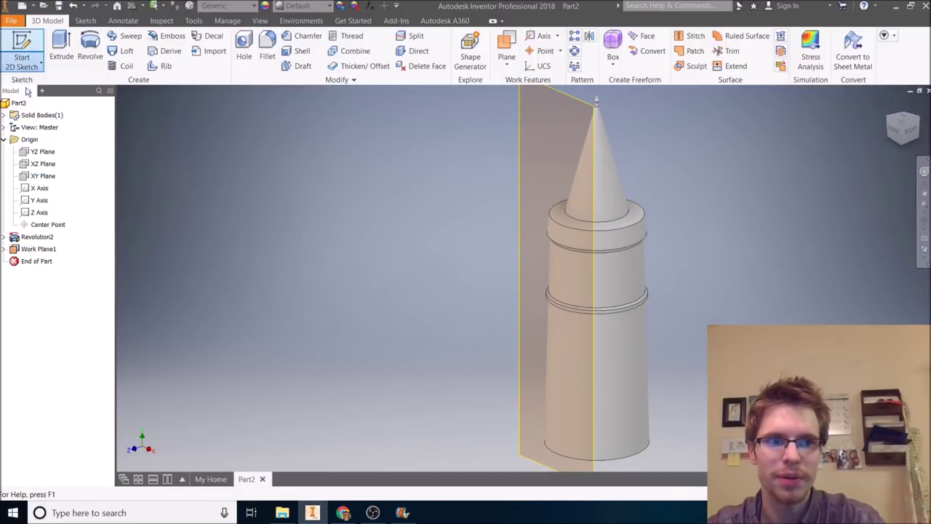
left_click(579, 107)
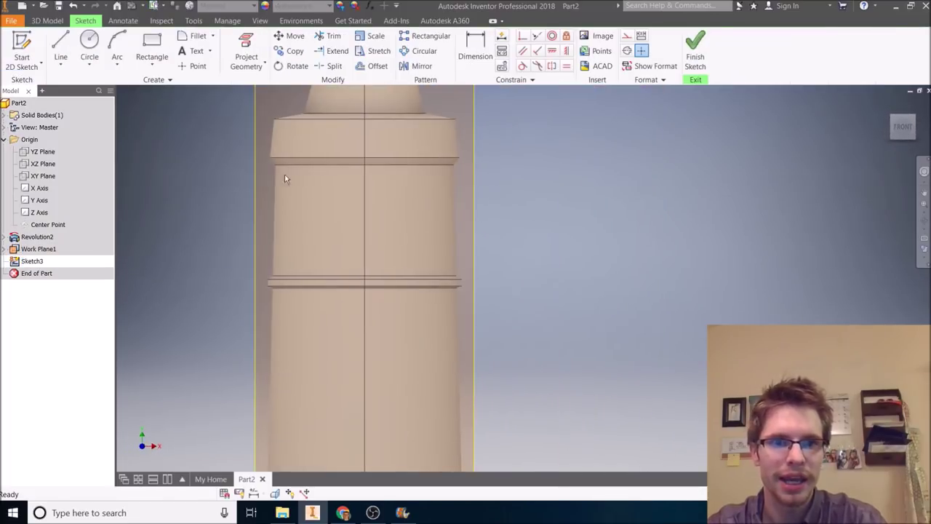
scroll(418, 239, "up", 3)
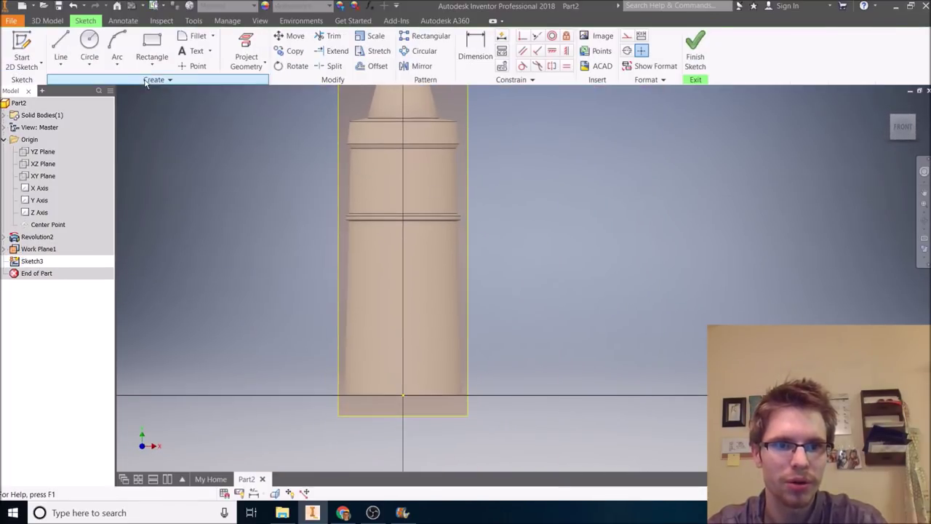
left_click(192, 66)
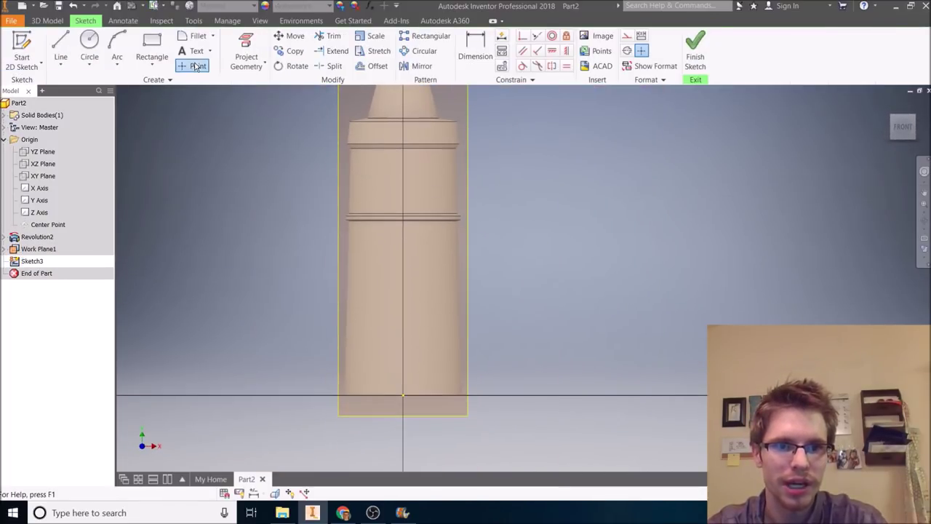
left_click(436, 262)
left_click(387, 322)
left_click(425, 355)
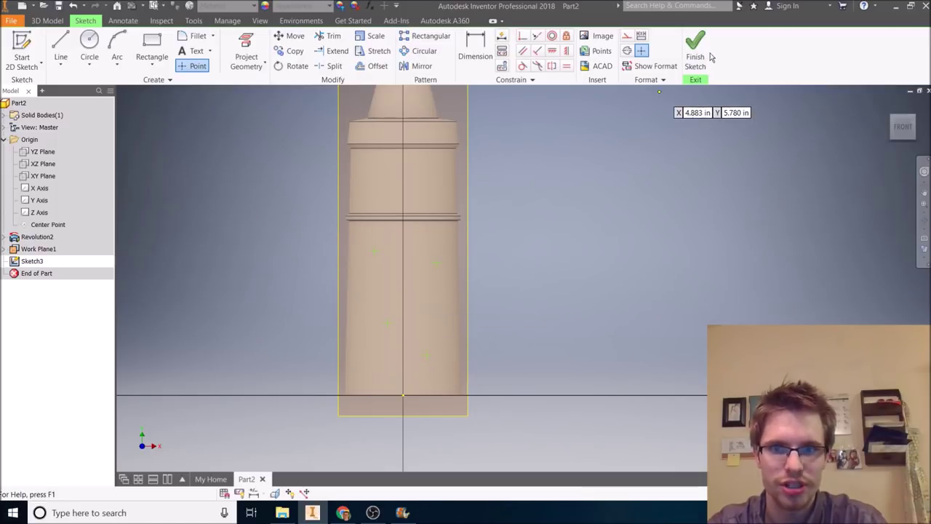
left_click(706, 57)
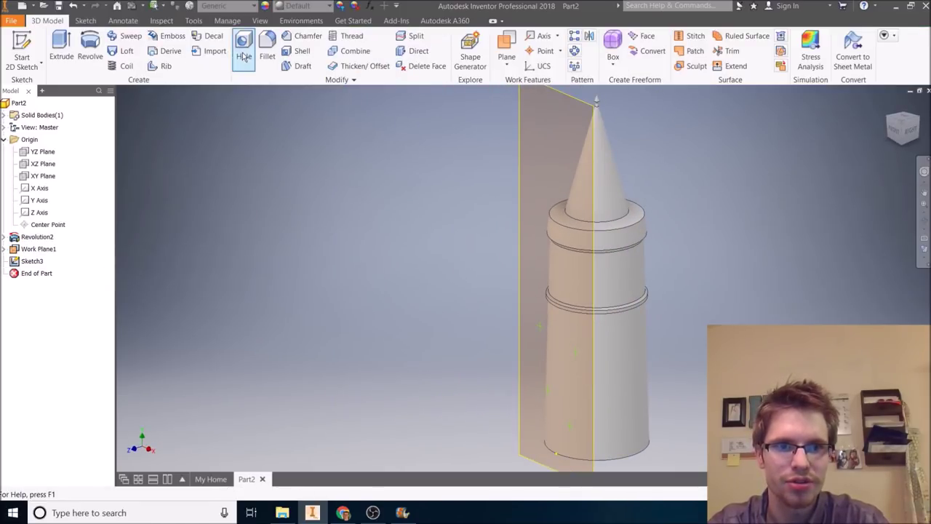
Cut countersunk holes at the sketch points, countersink diameter 0.5 in, depth 1 in.
left_click(244, 57)
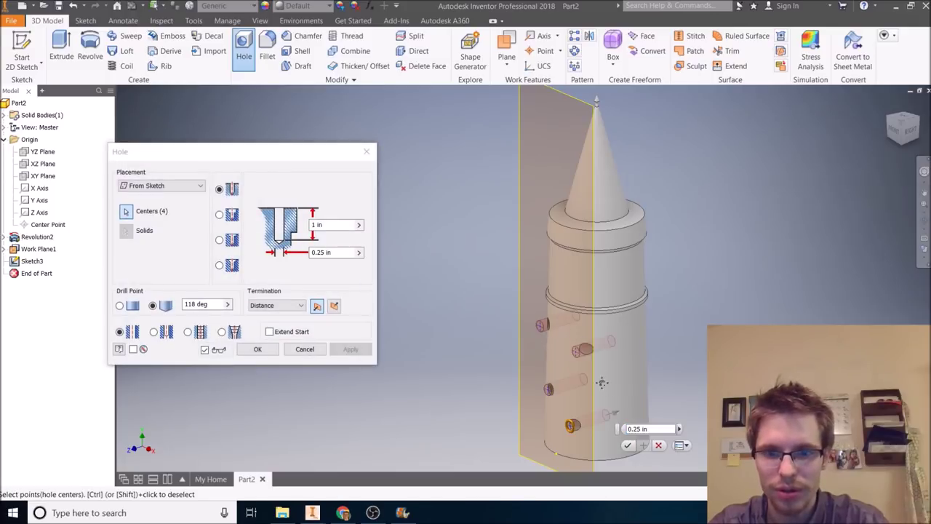
middle_click_drag(601, 382, 618, 304)
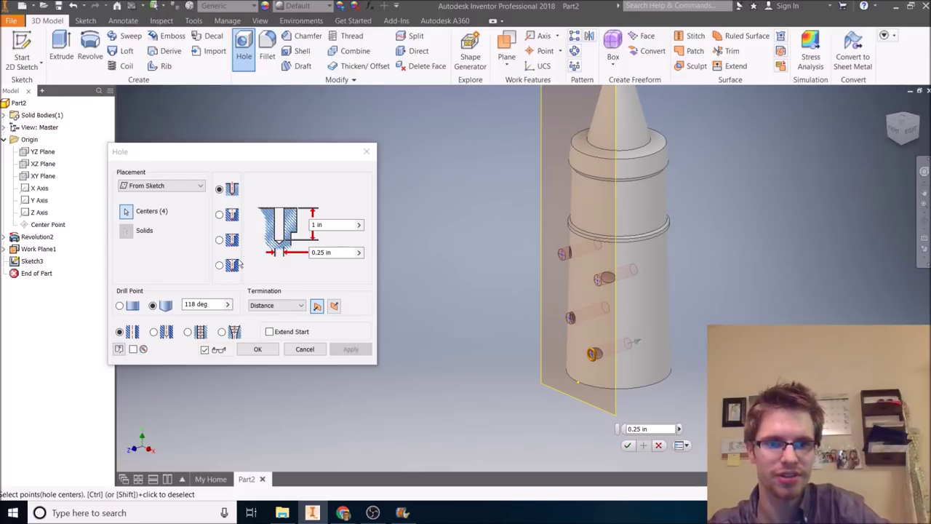
left_click(219, 215)
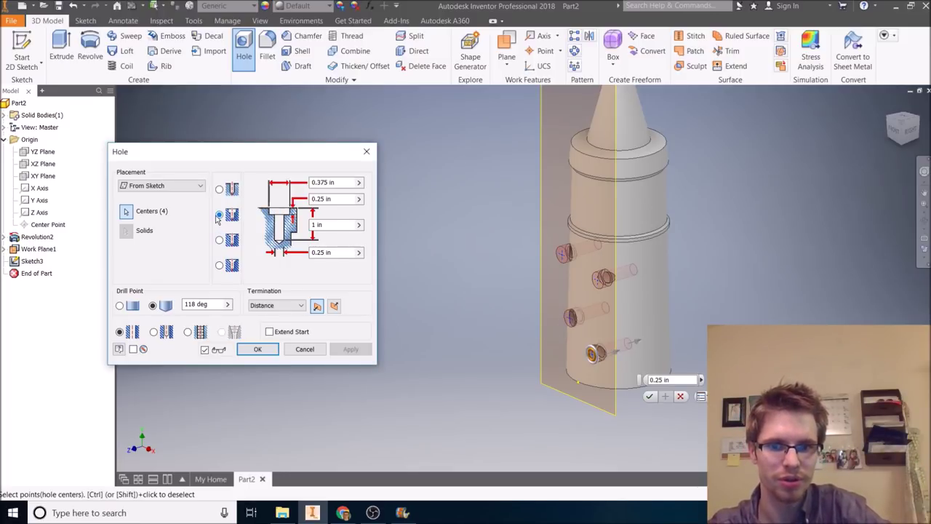
left_click(220, 267)
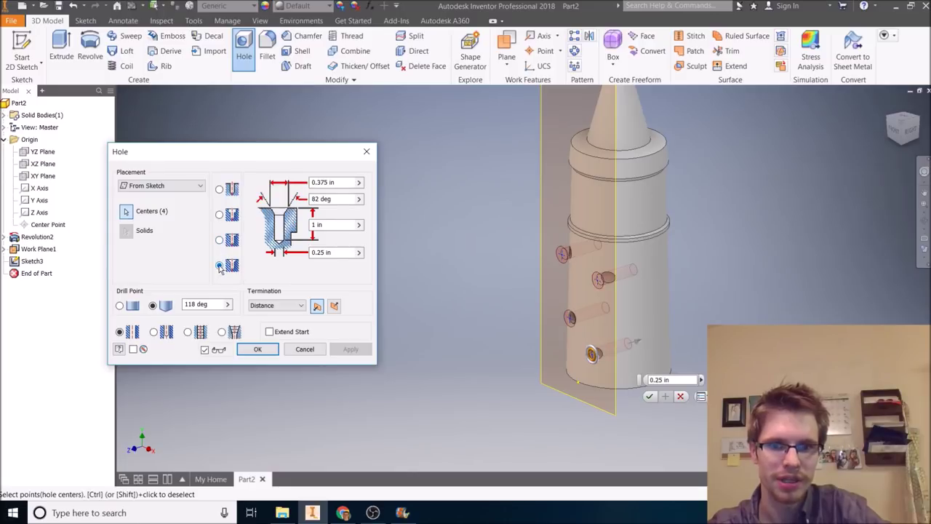
left_click(358, 182)
left_click(351, 187)
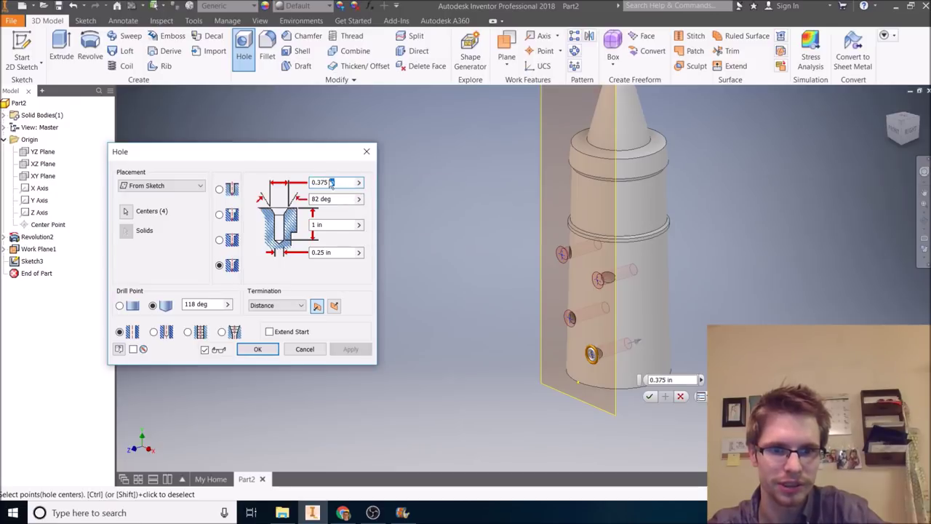
left_click_drag(331, 183, 343, 180)
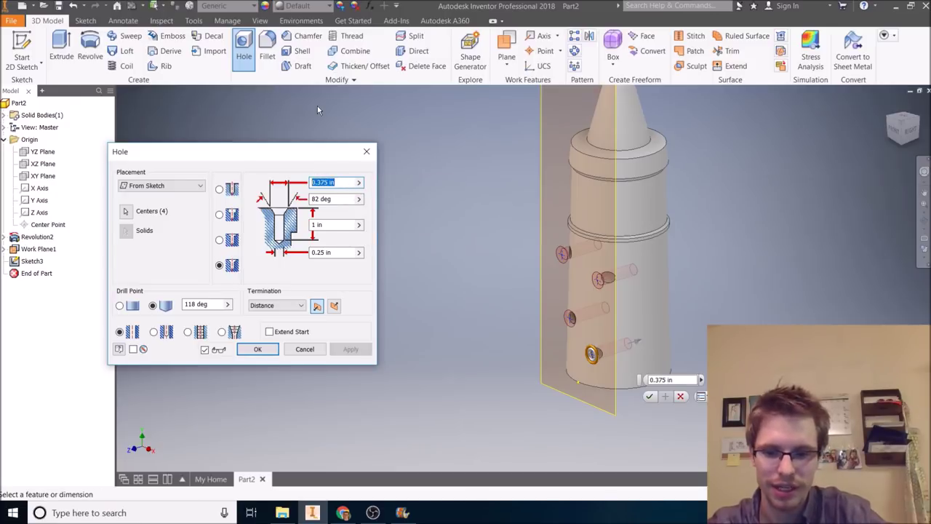
key("BackSpace")
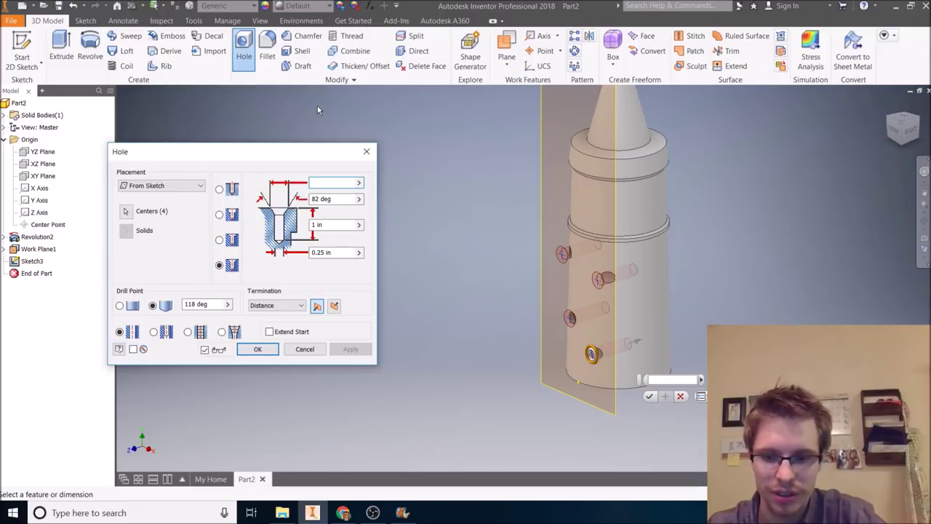
type("0.5")
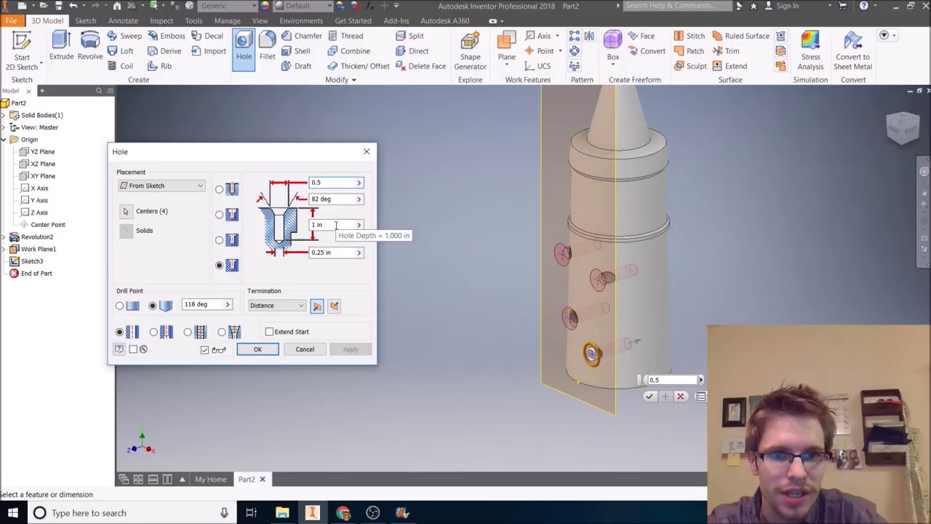
left_click(335, 226)
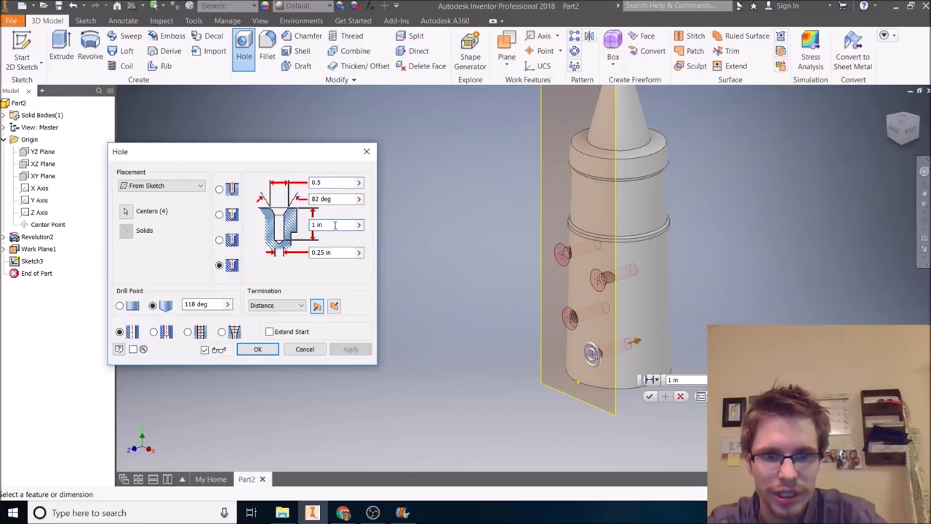
left_click(252, 353)
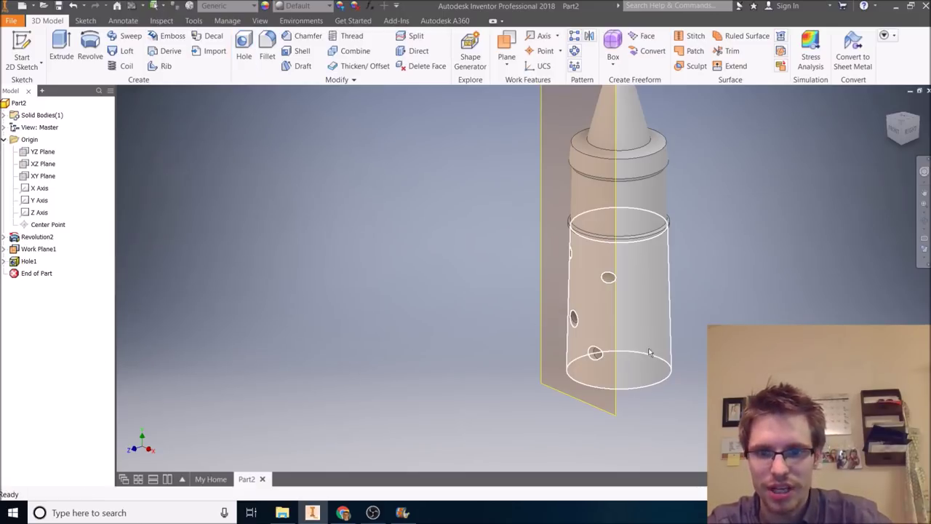
Orbit to inspect the new holes and turn the tower to the front view.
middle_click_drag(634, 354, 701, 344, "shift")
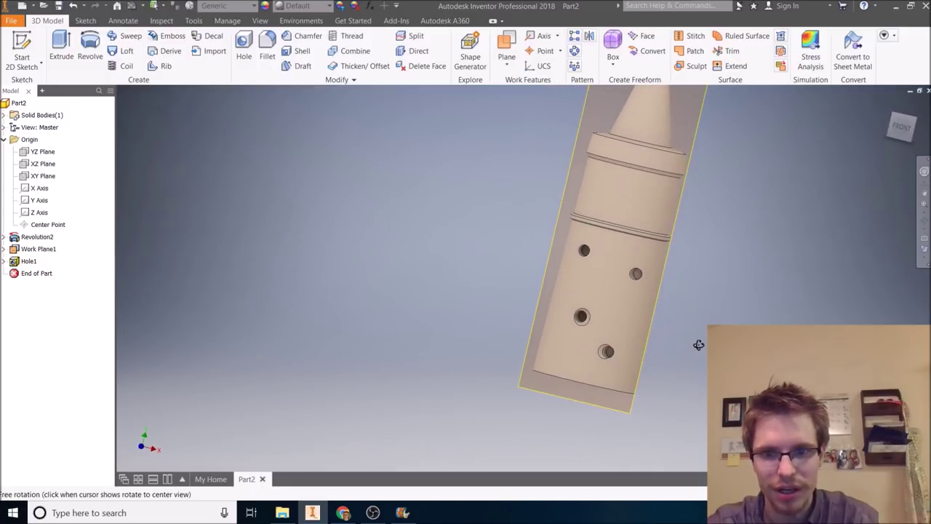
scroll(684, 225, "down", 4)
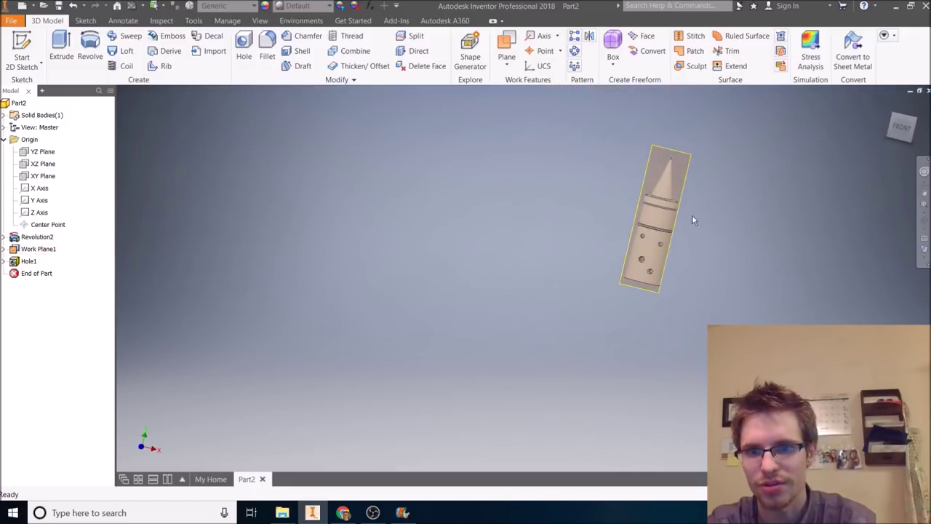
left_click(903, 129)
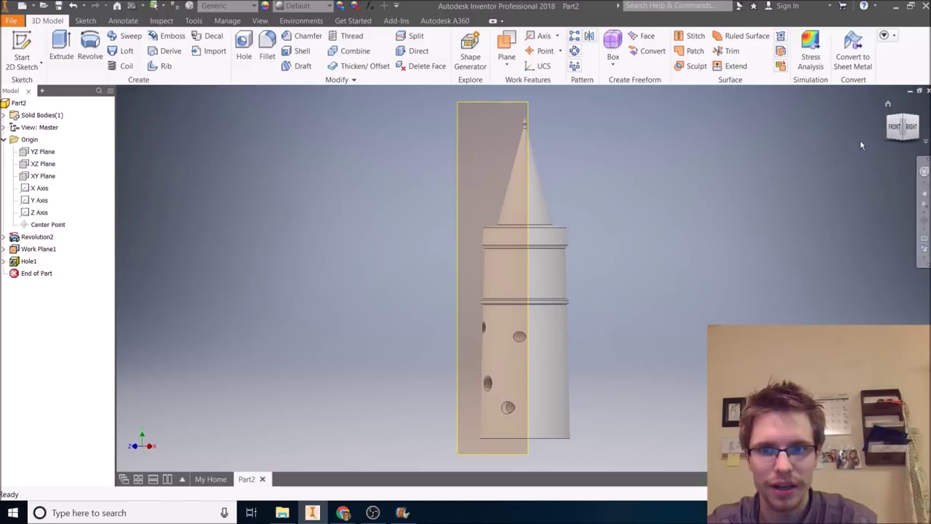
left_click(487, 109)
right_click(486, 109)
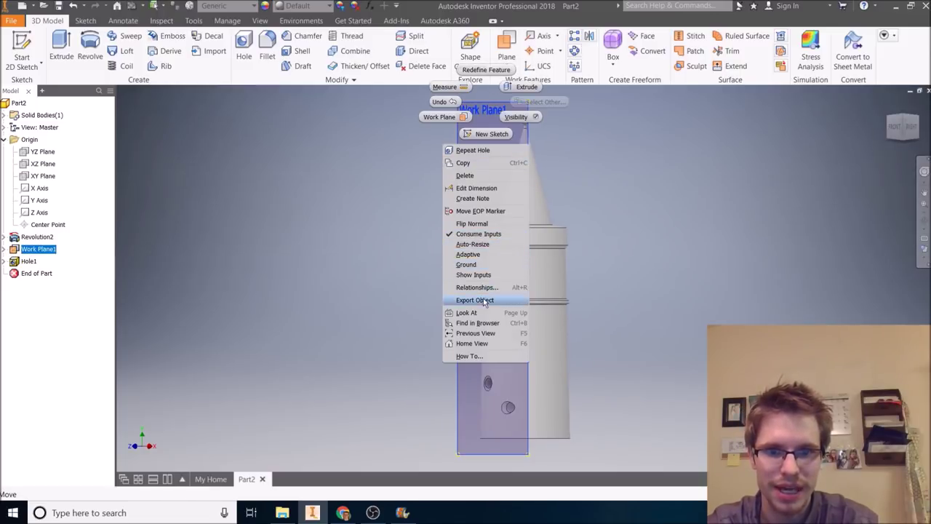
left_click(328, 236)
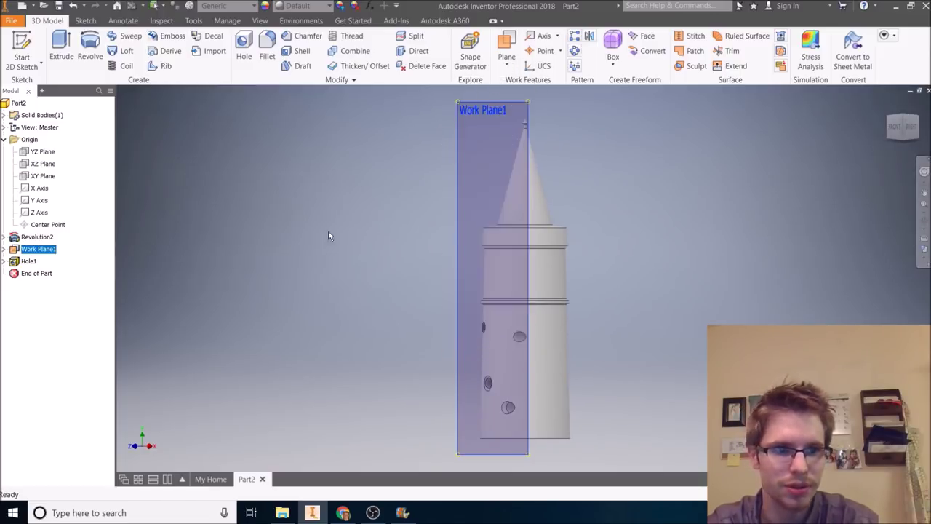
Hide Work Plane1 and mark Circular Pattern as the next task in the assignment doc.
right_click(18, 249)
left_click(42, 342)
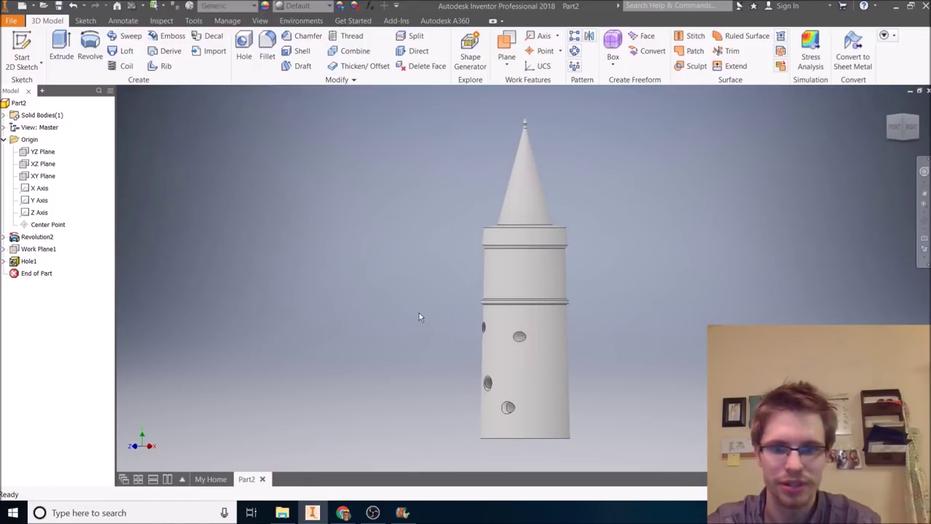
scroll(419, 313, "down", 3)
scroll(524, 330, "up", 5)
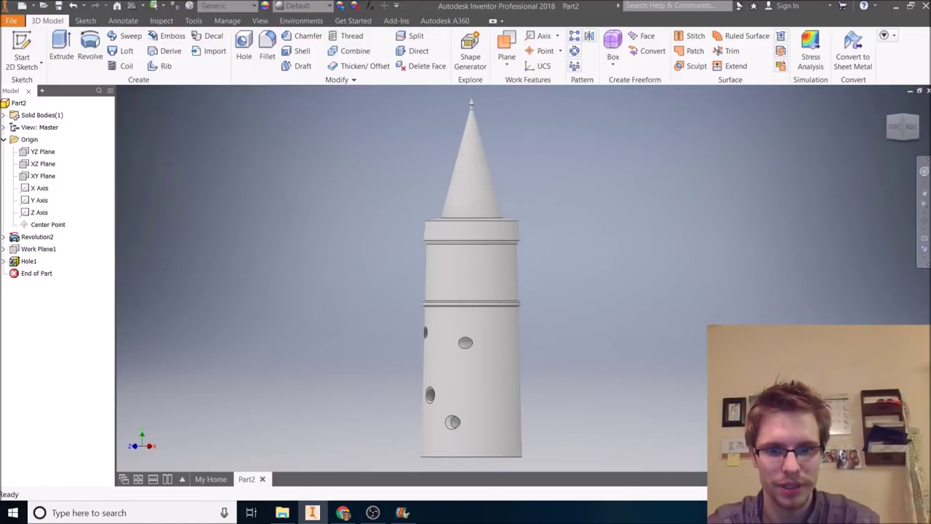
left_click(344, 513)
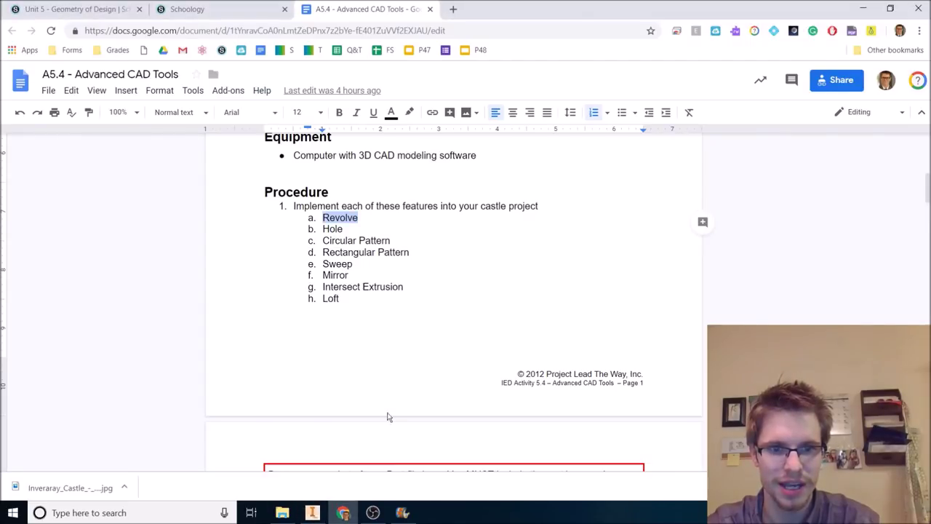
left_click_drag(325, 240, 392, 240)
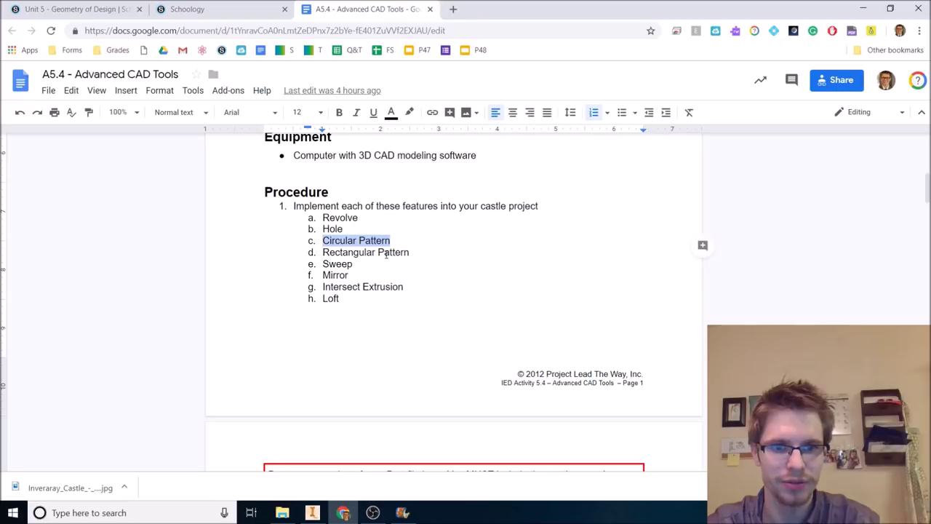
left_click(313, 513)
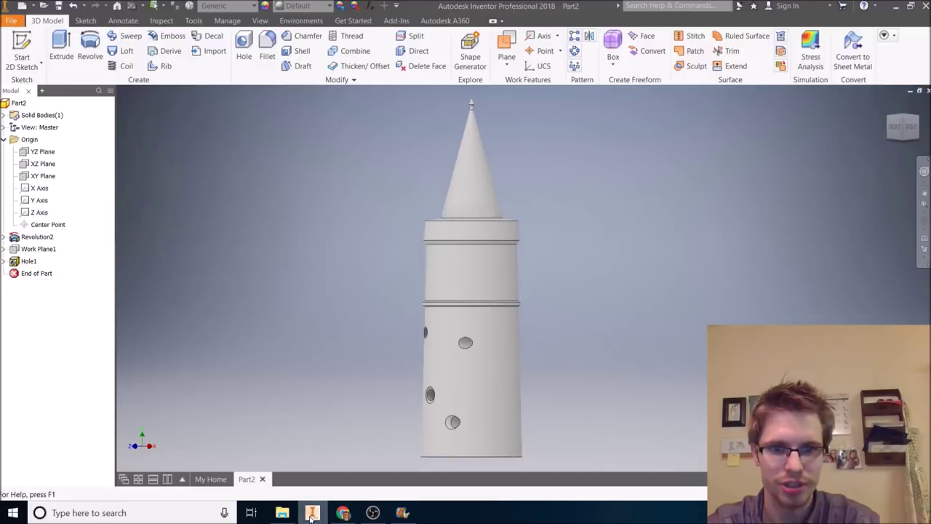
key("F6")
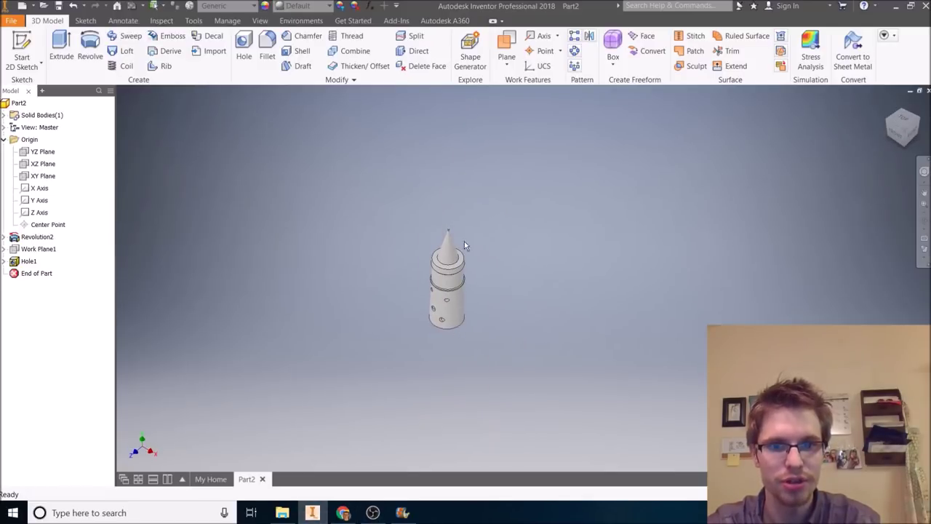
scroll(464, 241, "up", 3)
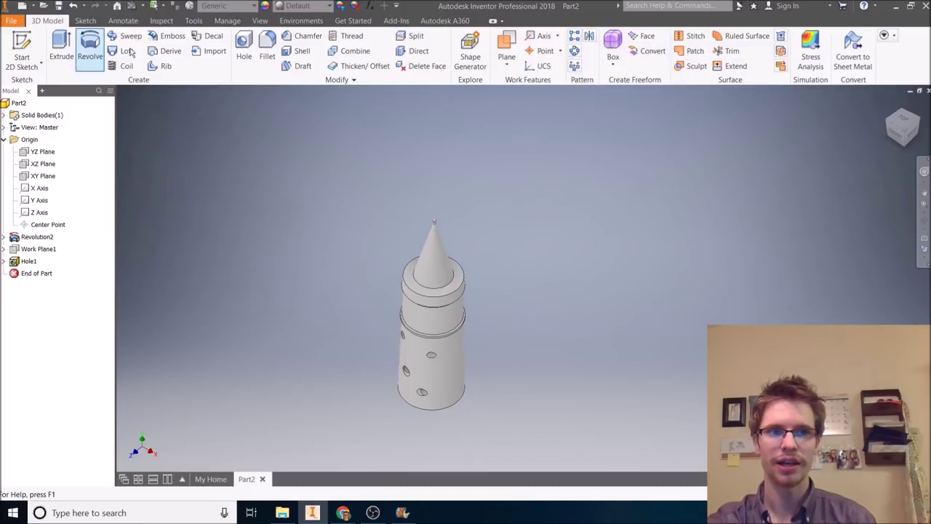
left_click(574, 51)
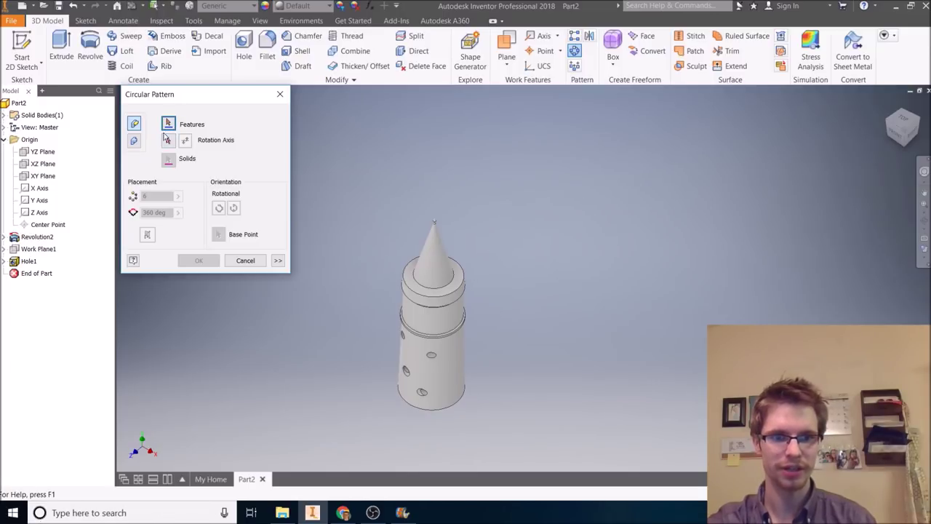
left_click(435, 309)
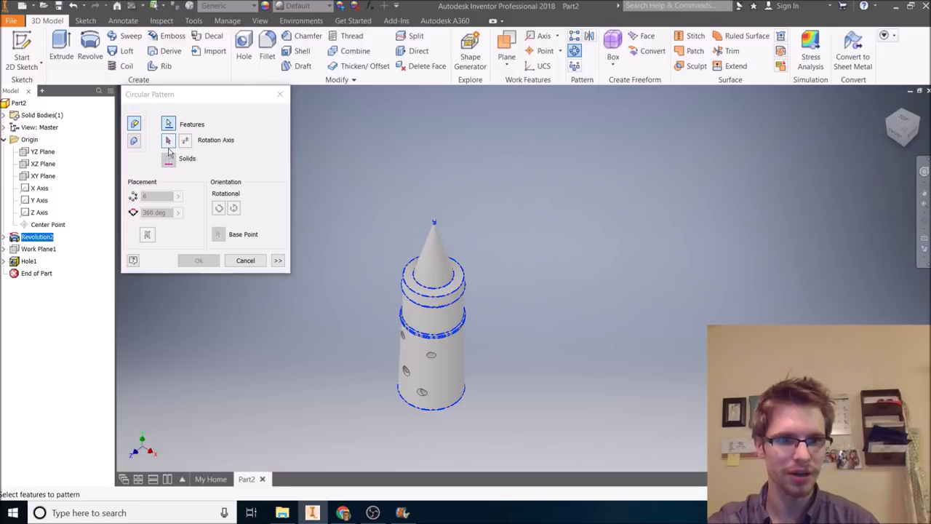
left_click(168, 142)
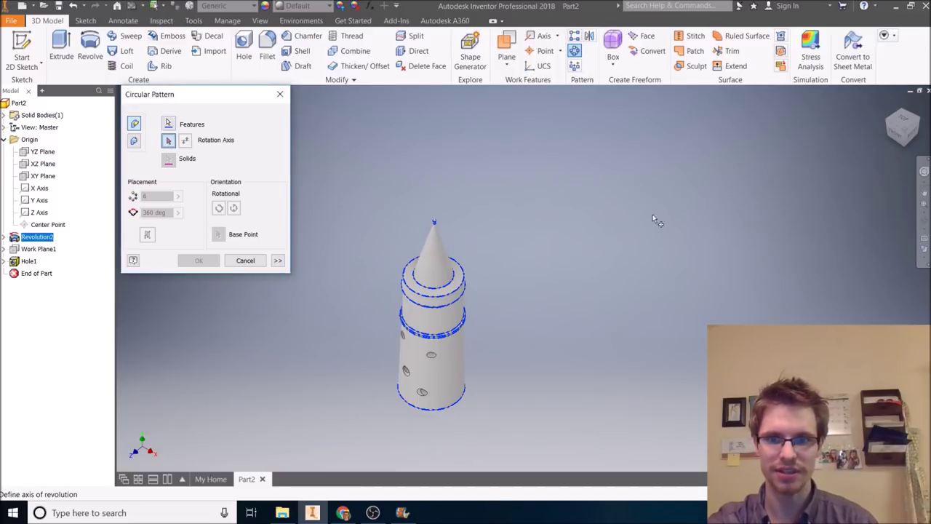
scroll(601, 248, "up", 3)
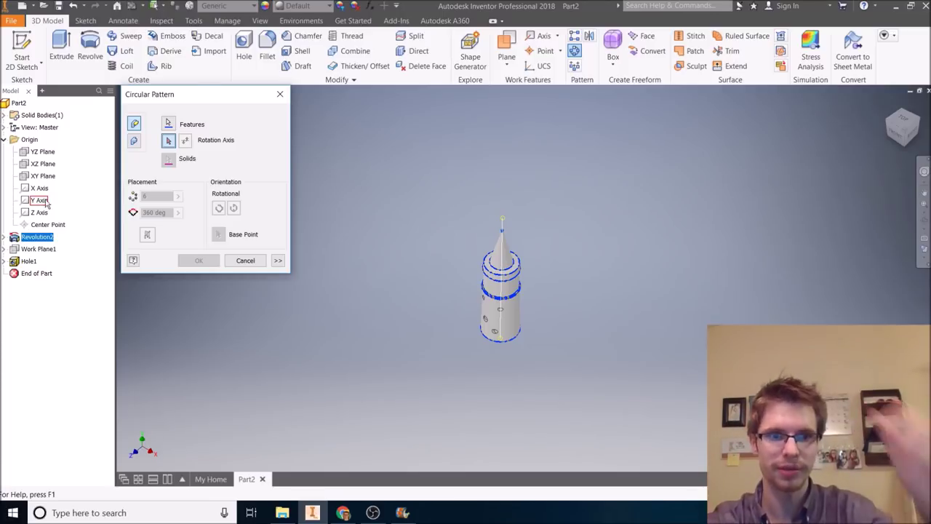
left_click(245, 260)
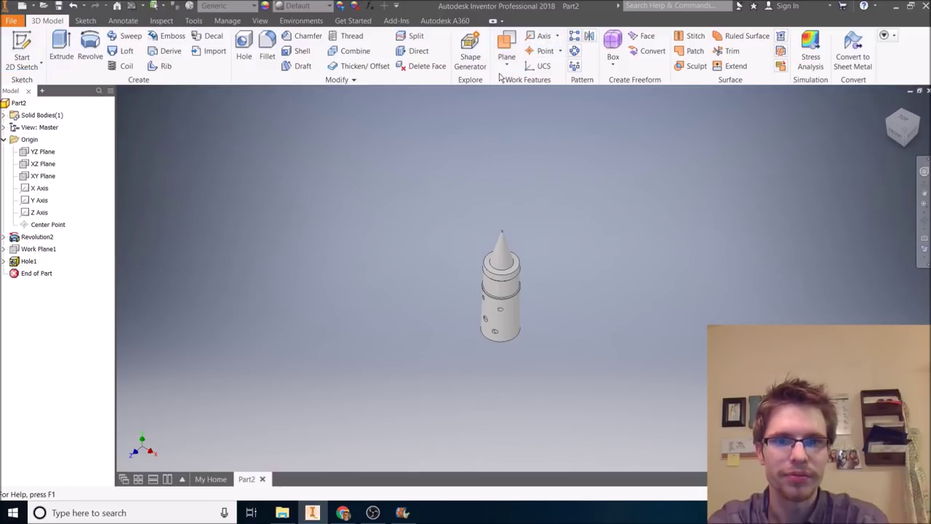
Sketch a single point beside the tower on the XZ Plane.
left_click(21, 57)
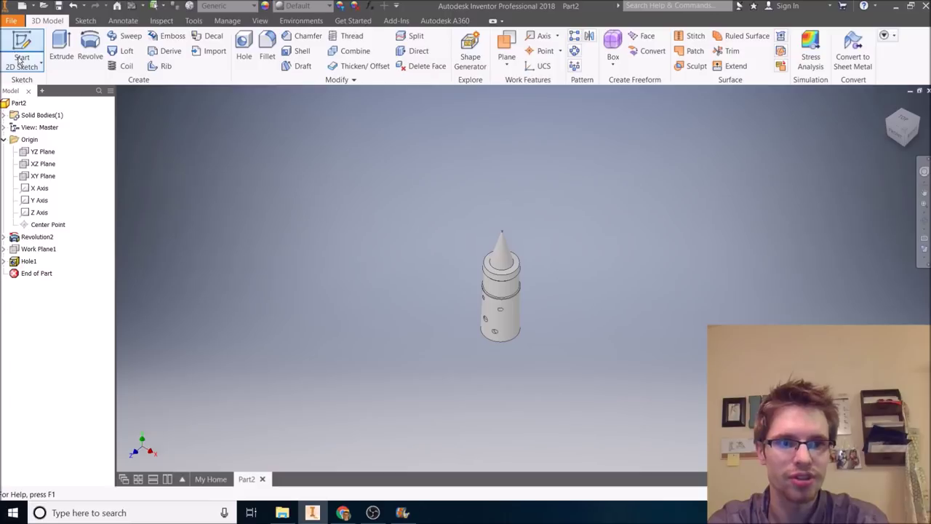
left_click(50, 168)
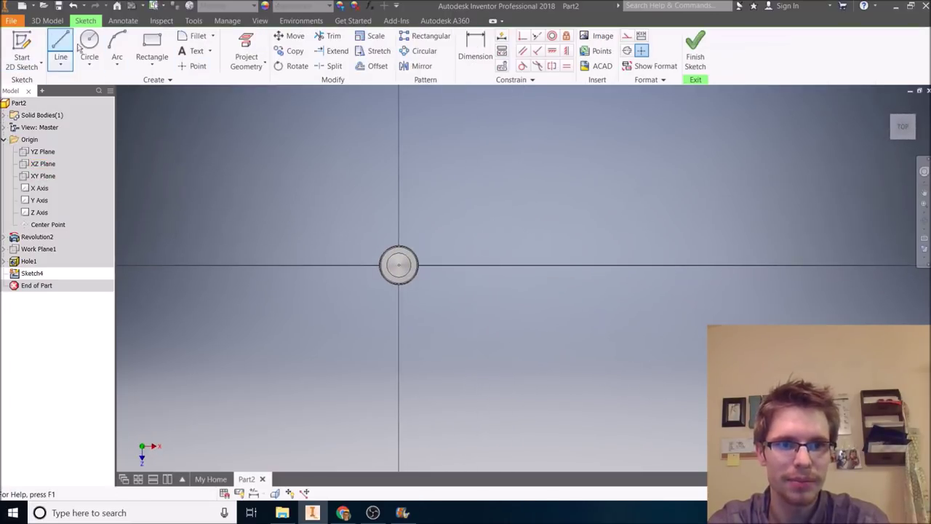
left_click(188, 67)
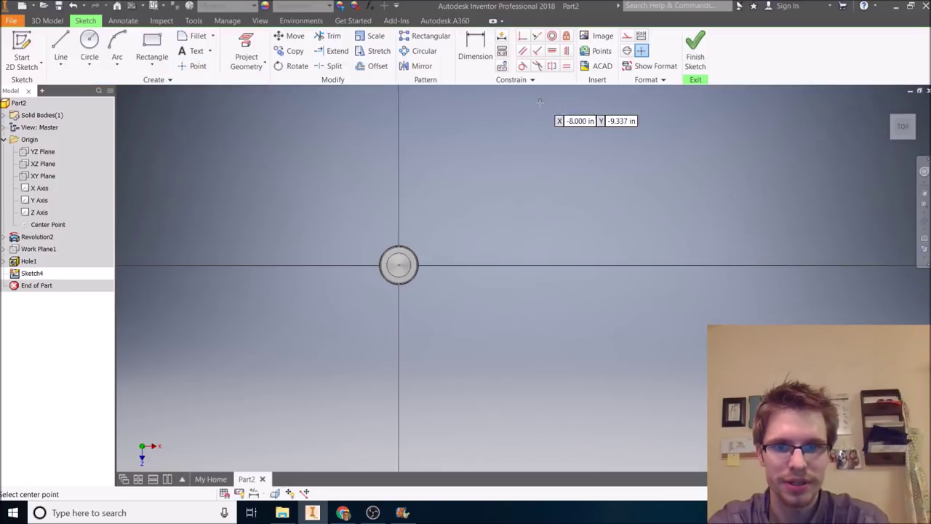
left_click(518, 158)
left_click(700, 55)
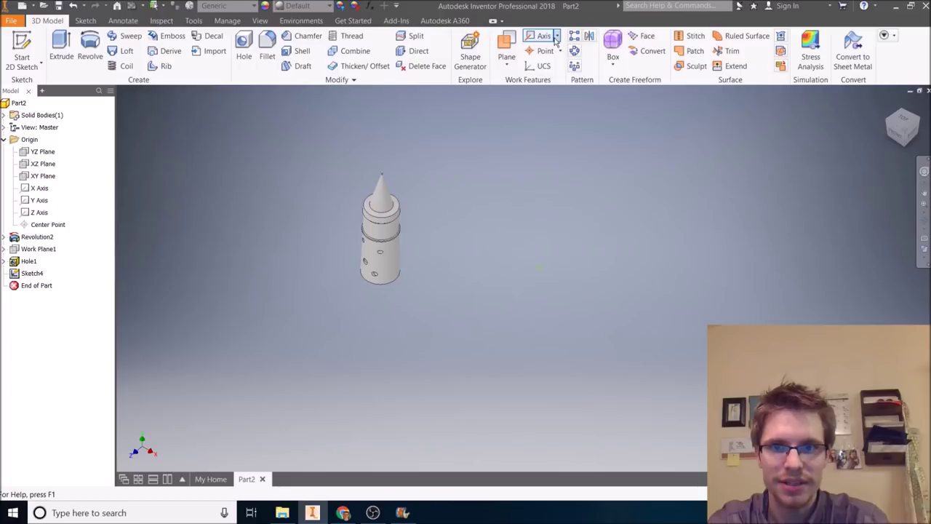
Create Work Axis1 normal to the XZ Plane through the sketch point.
left_click(557, 37)
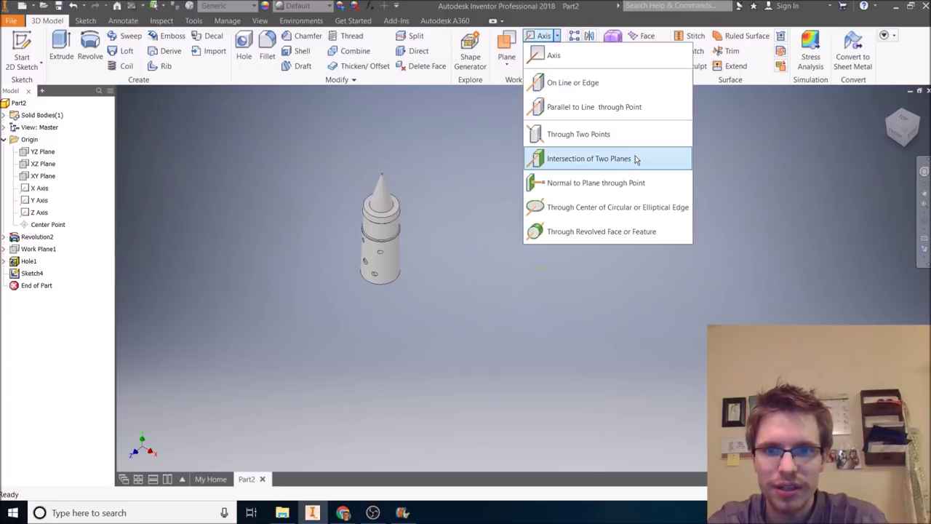
left_click(611, 186)
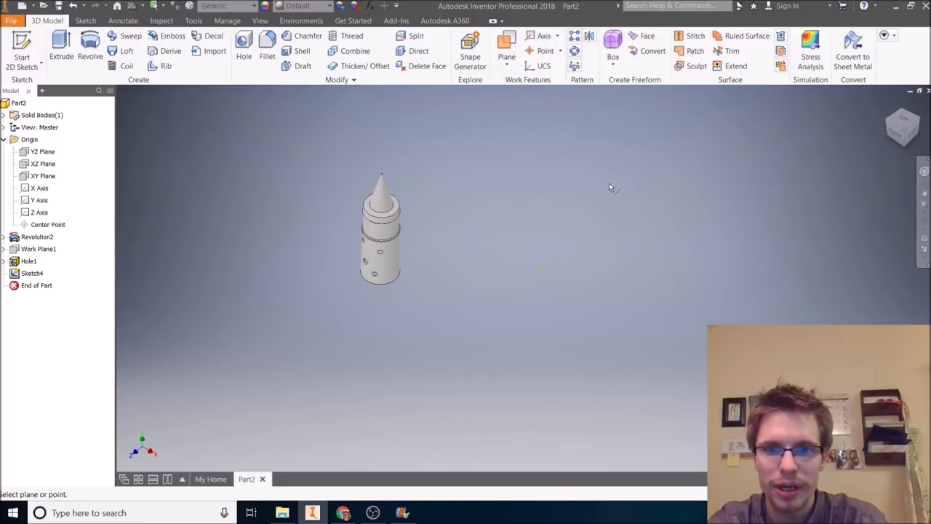
left_click(48, 166)
left_click(538, 274)
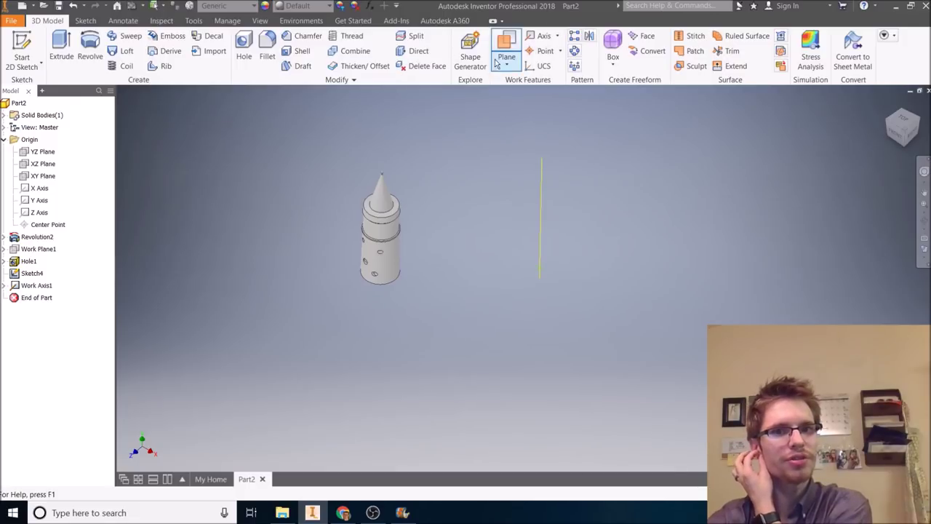
left_click(575, 64)
Pattern Revolution2 around Work Axis1 with 5 copies over 360°.
middle_click_drag(393, 233, 437, 266, "shift")
left_click(386, 266)
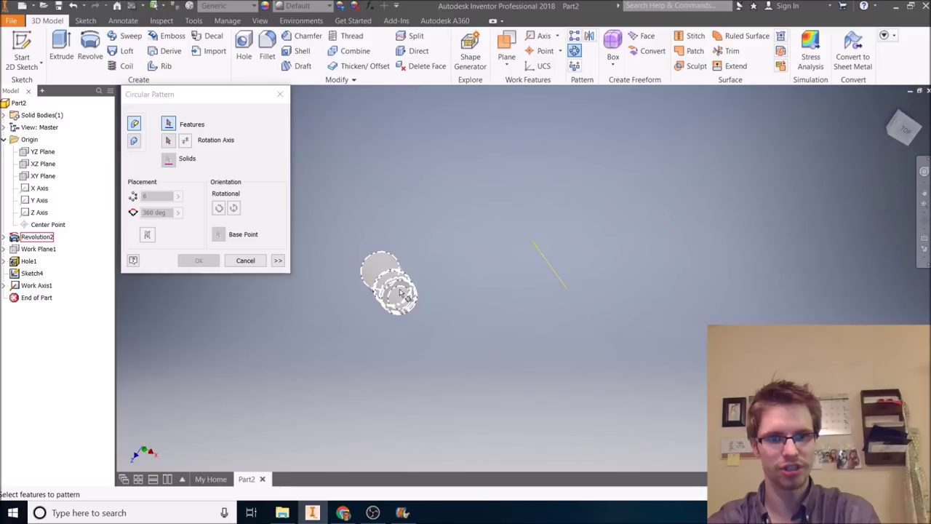
middle_click_drag(609, 313, 579, 289, "shift")
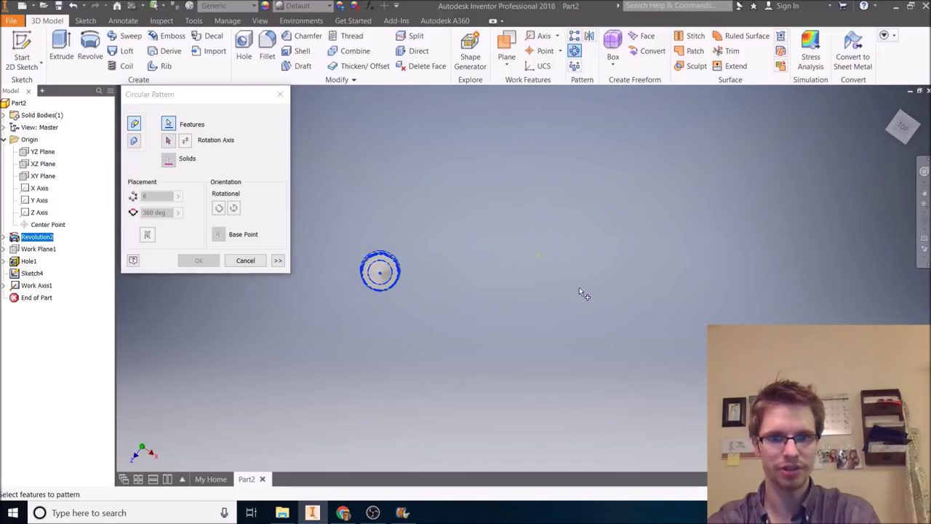
left_click(168, 141)
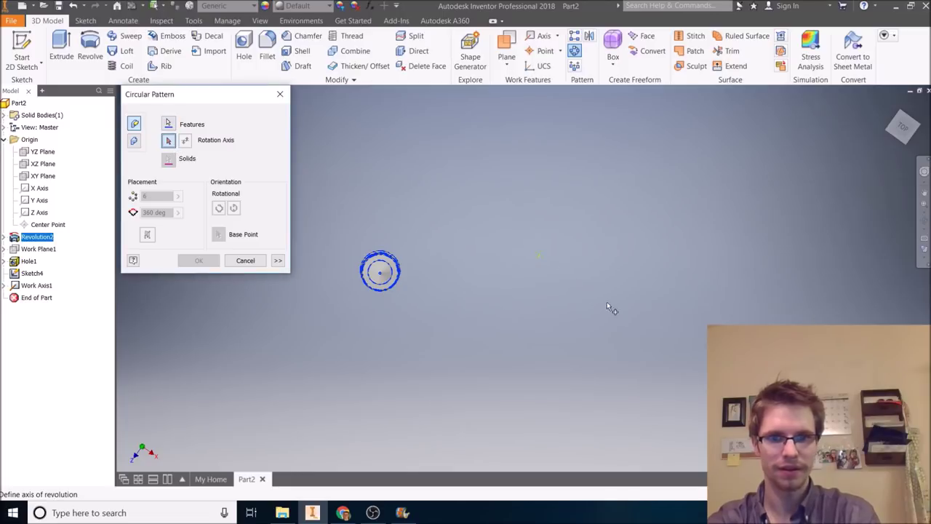
left_click(539, 255)
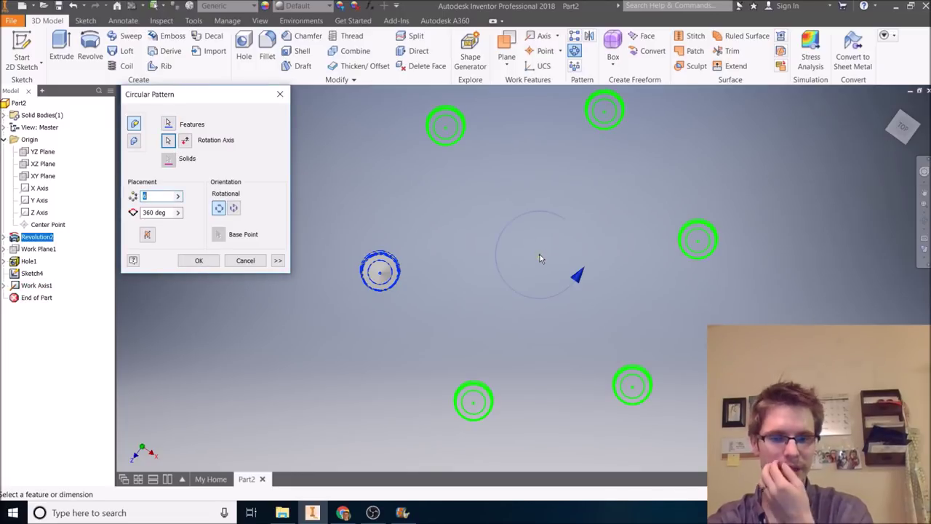
middle_click_drag(561, 307, 572, 277, "shift")
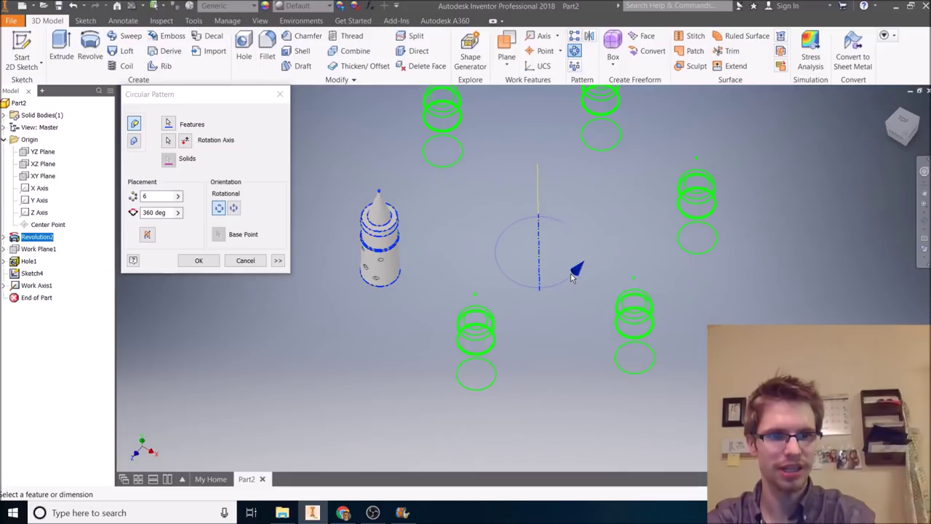
double_click(158, 195)
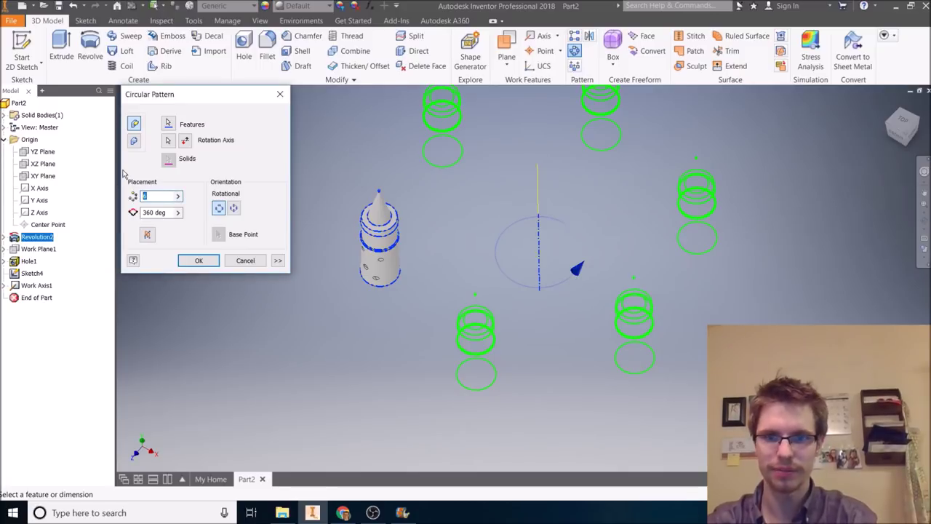
type("78")
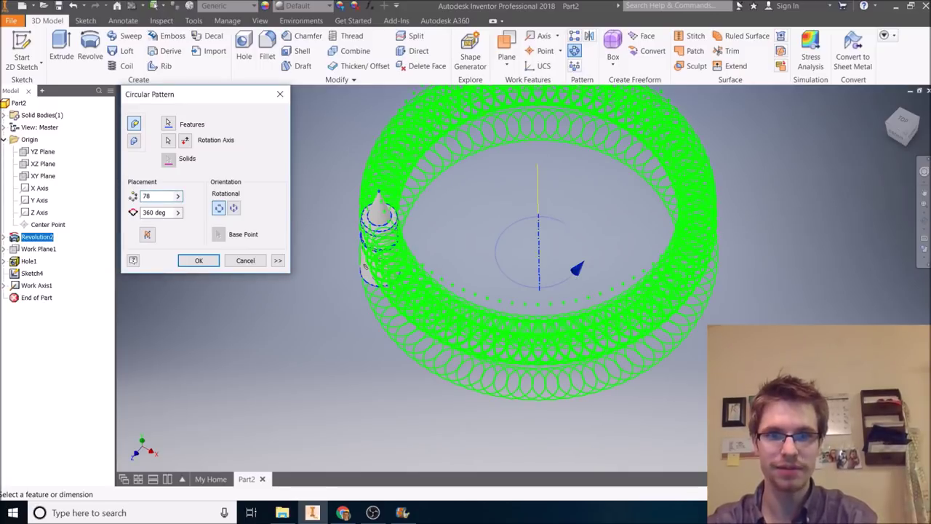
key("BackSpace")
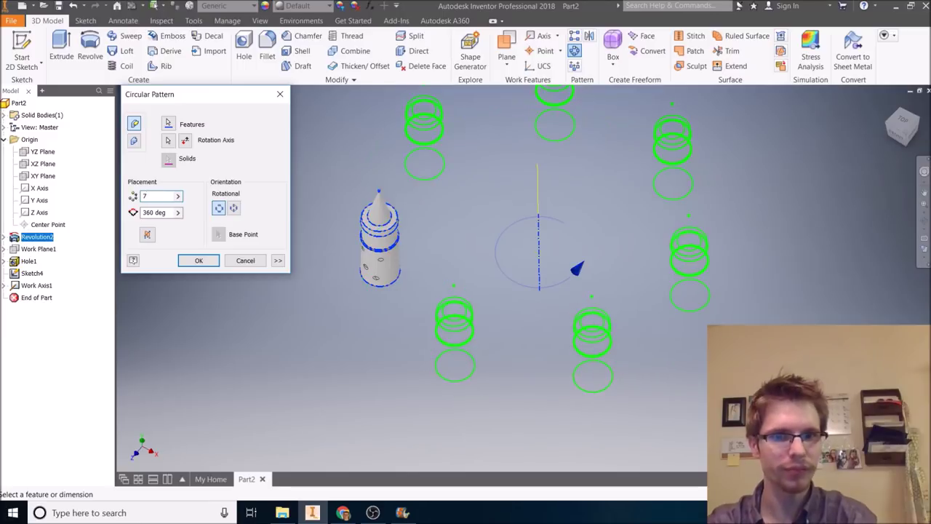
key("BackSpace")
type("5")
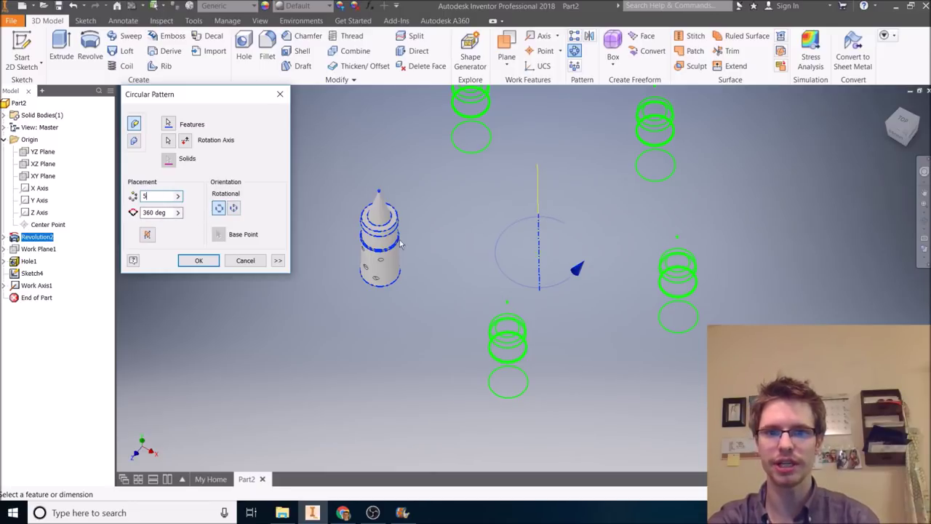
left_click(199, 261)
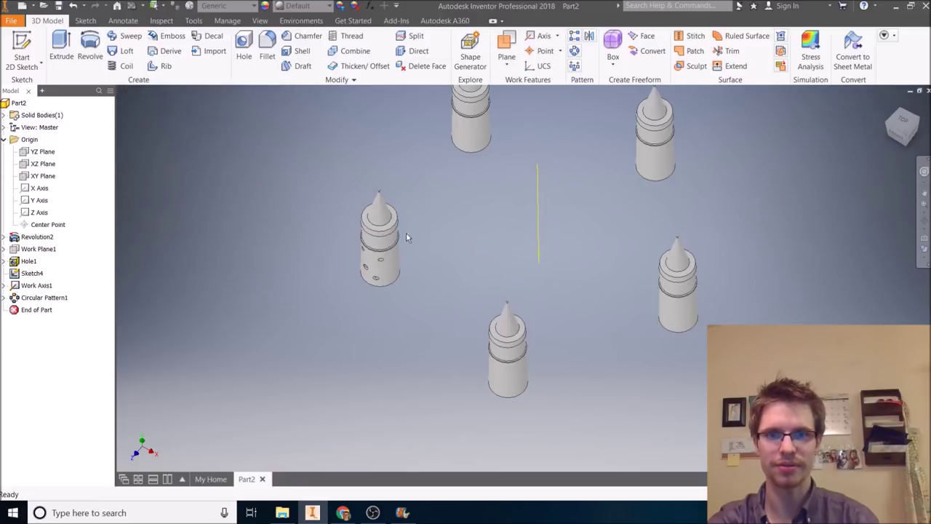
Edit Circular Pattern1 to include Hole1 alongside Revolution2.
scroll(552, 240, "down", 2)
scroll(553, 241, "up", 4)
middle_click_drag(562, 331, 519, 323, "shift")
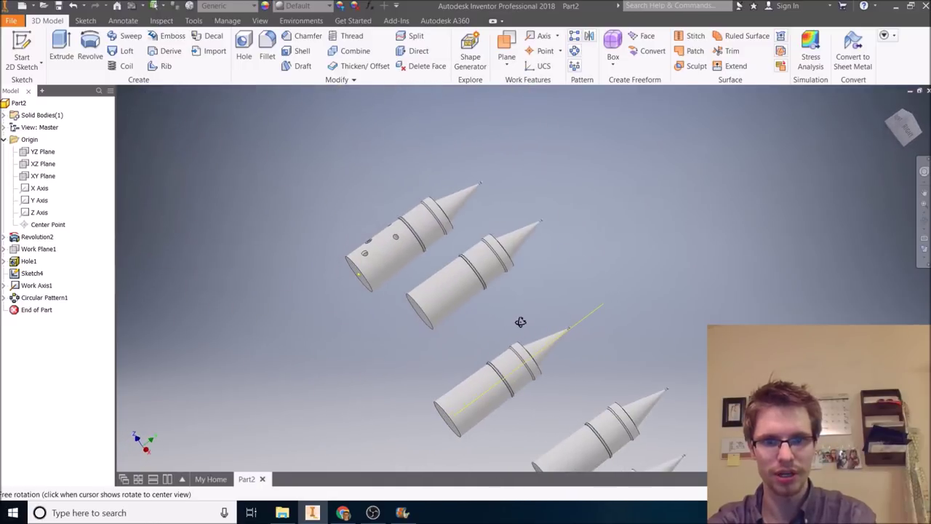
left_click(4, 298)
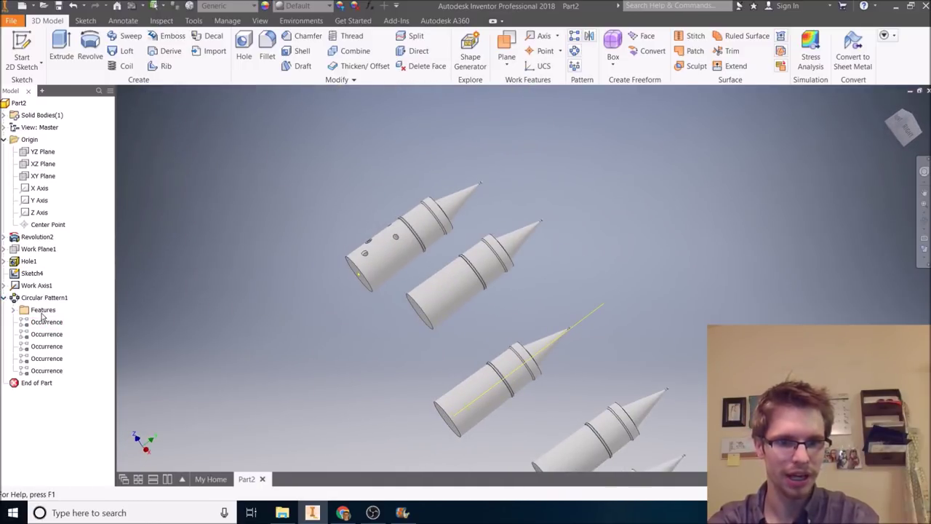
left_click(27, 311)
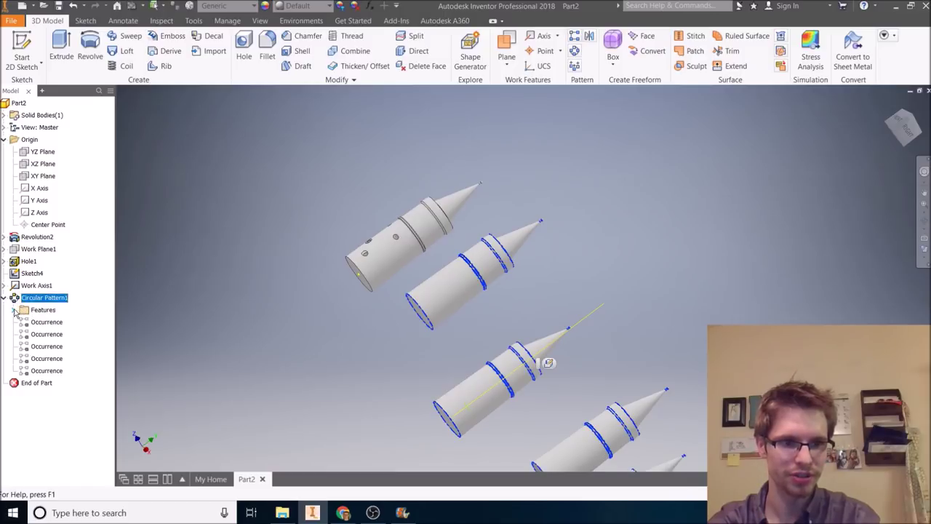
left_click(12, 310)
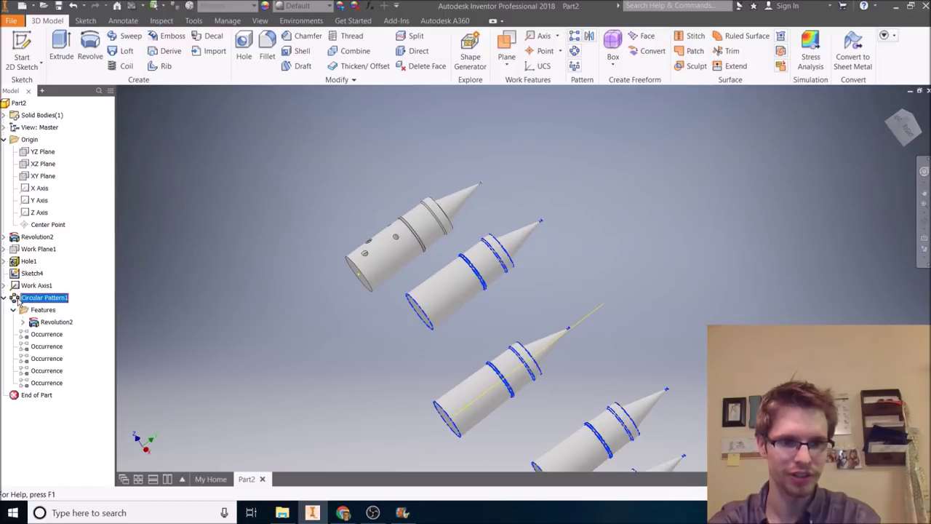
double_click(24, 300)
left_click(168, 125)
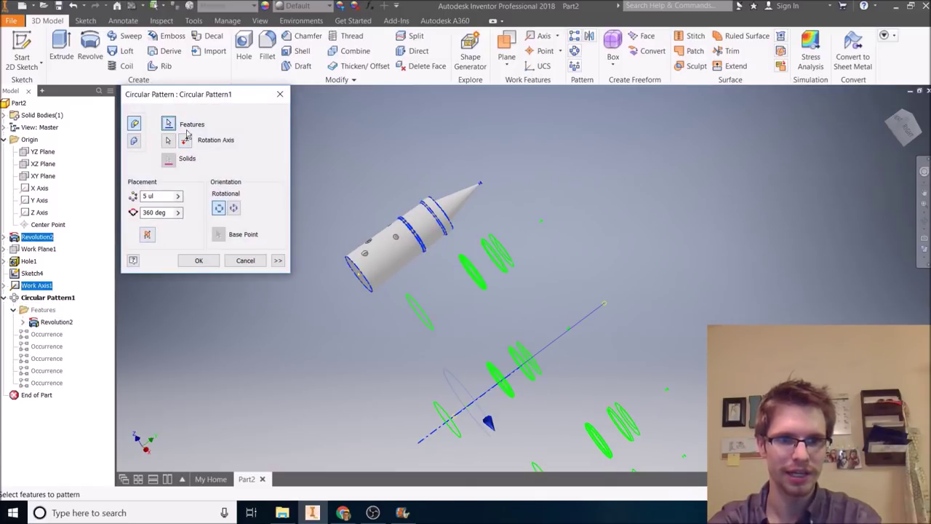
left_click(399, 245)
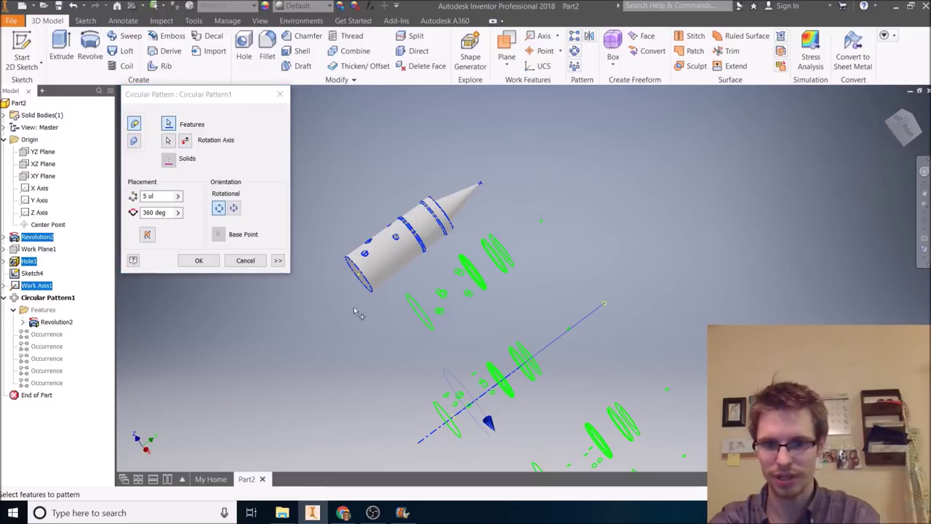
left_click(198, 261)
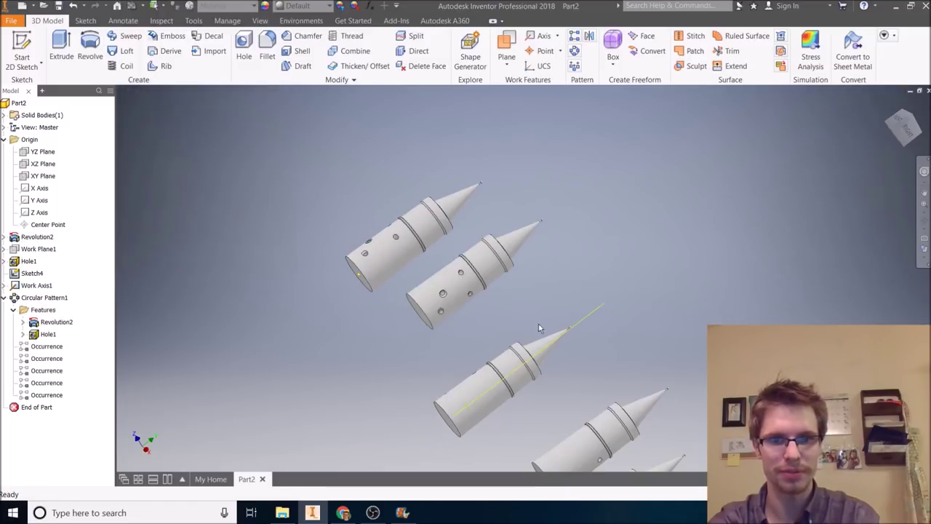
Delete Circular Pattern1 and mark Rectangular Pattern as the next task in the assignment doc.
left_click(911, 129)
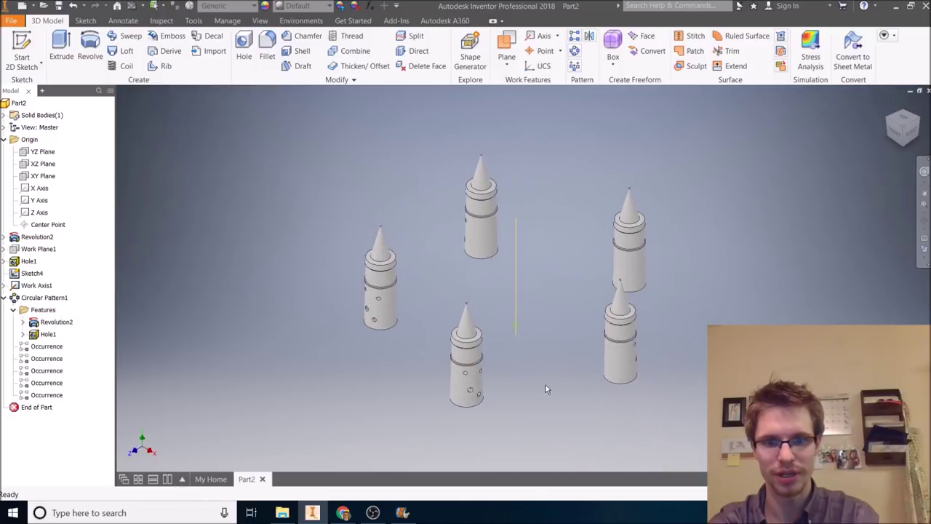
middle_click_drag(545, 389, 496, 382, "shift")
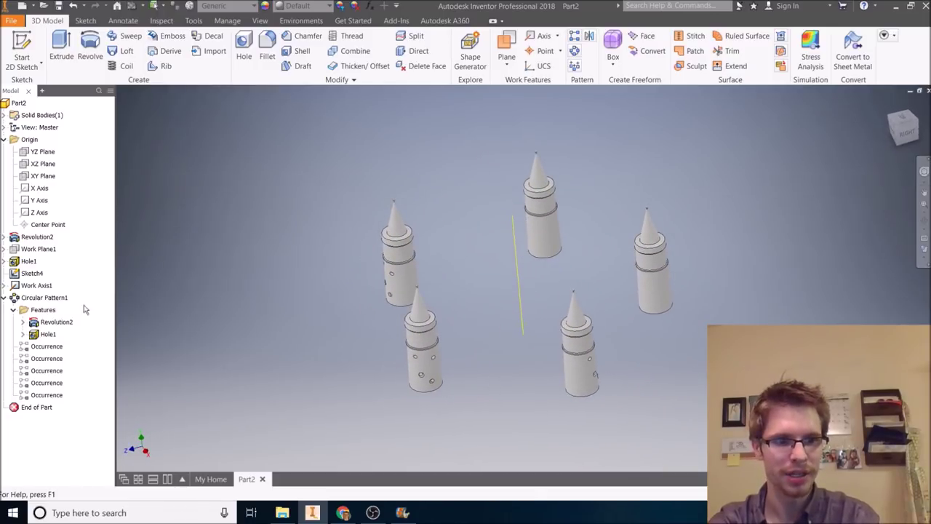
right_click(48, 298)
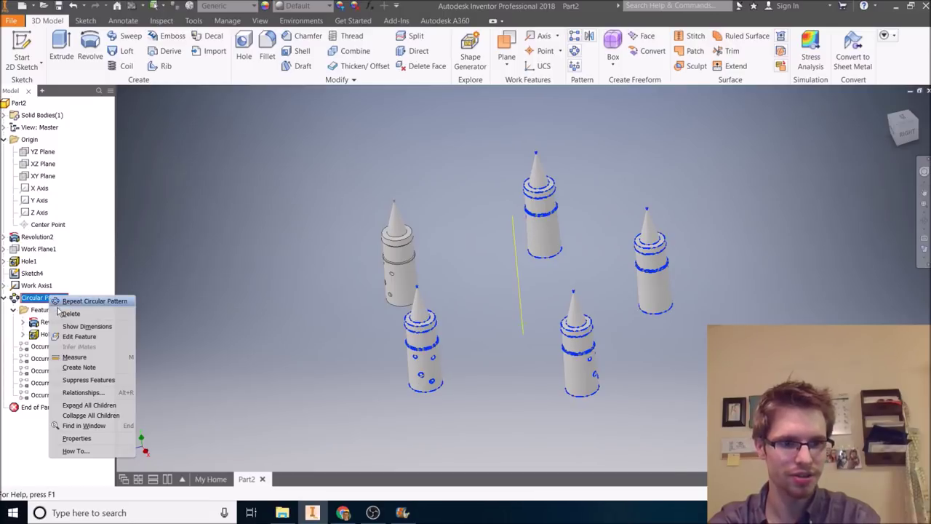
left_click(61, 313)
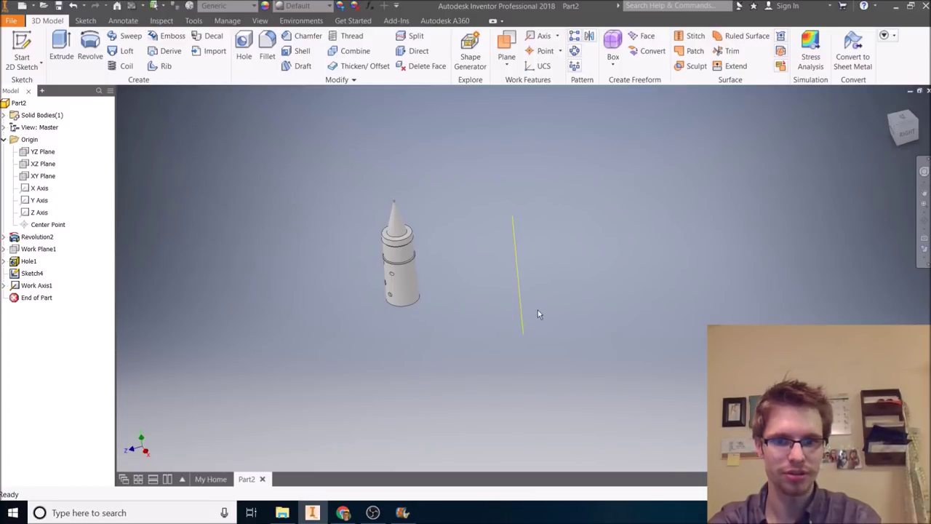
middle_click_drag(519, 315, 548, 318, "shift")
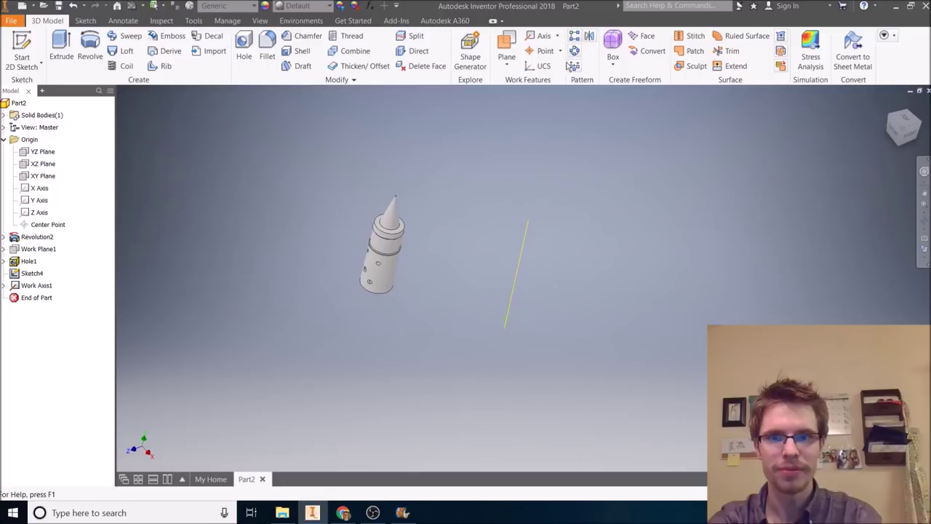
key("alt+Tab")
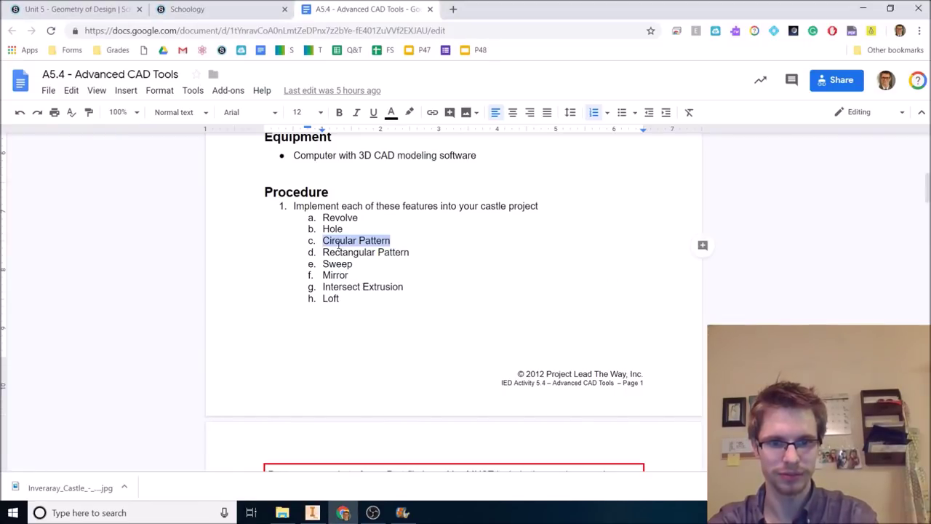
left_click_drag(323, 252, 416, 255)
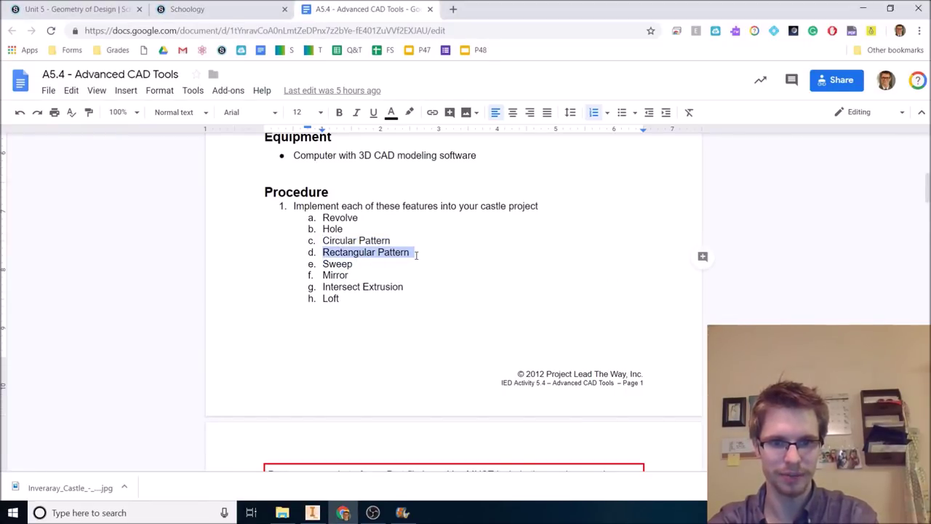
key("alt+Tab")
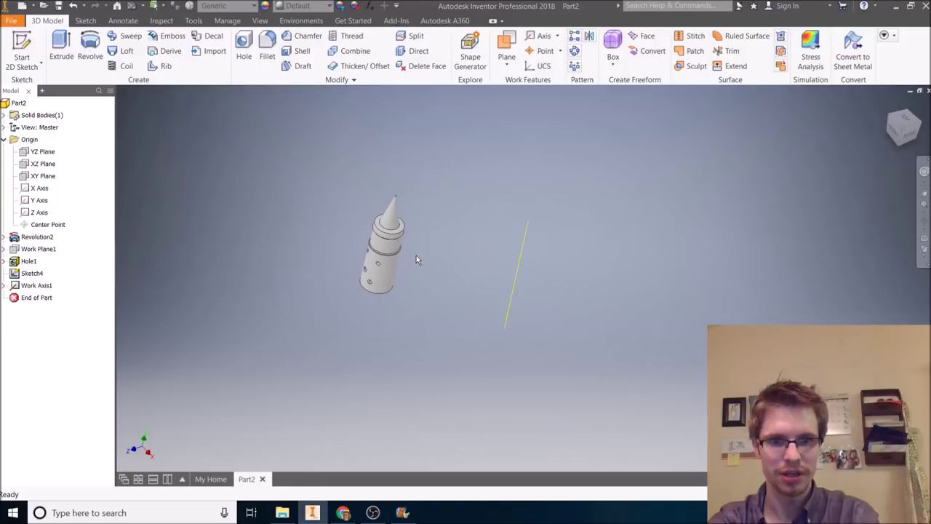
Start a rectangular pattern of Revolution2 using the YZ Plane as Direction 1.
left_click(575, 35)
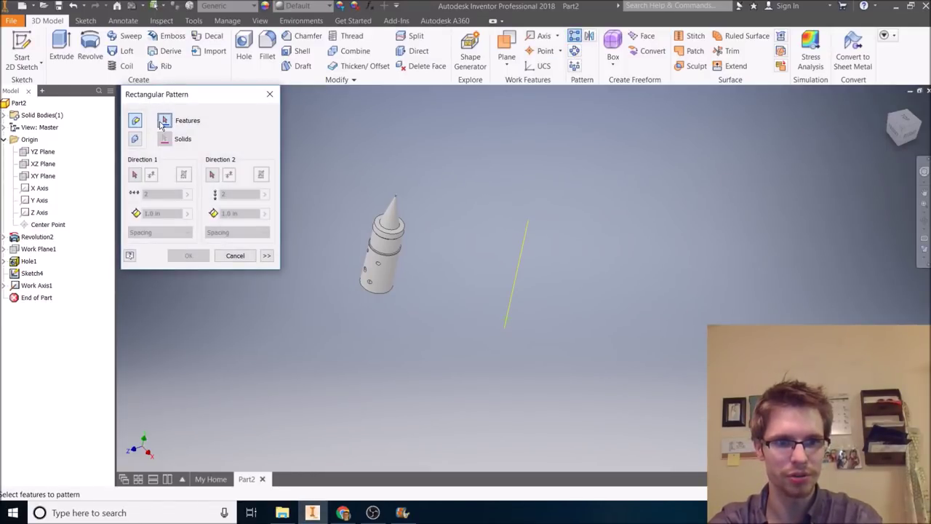
left_click(398, 245)
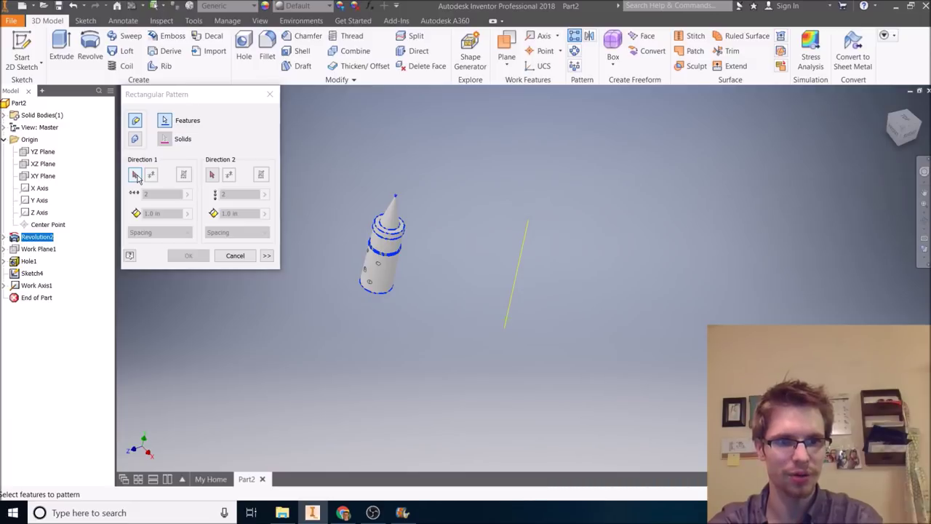
left_click(135, 176)
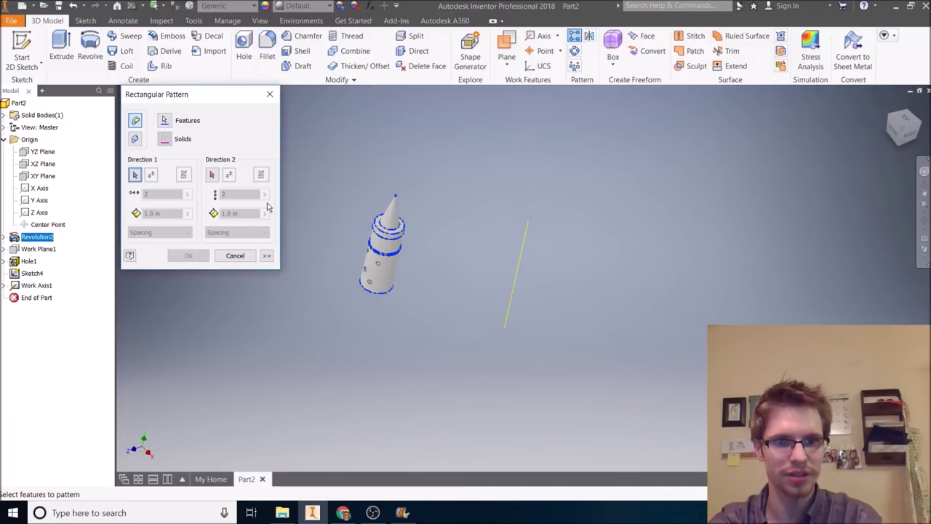
left_click(42, 152)
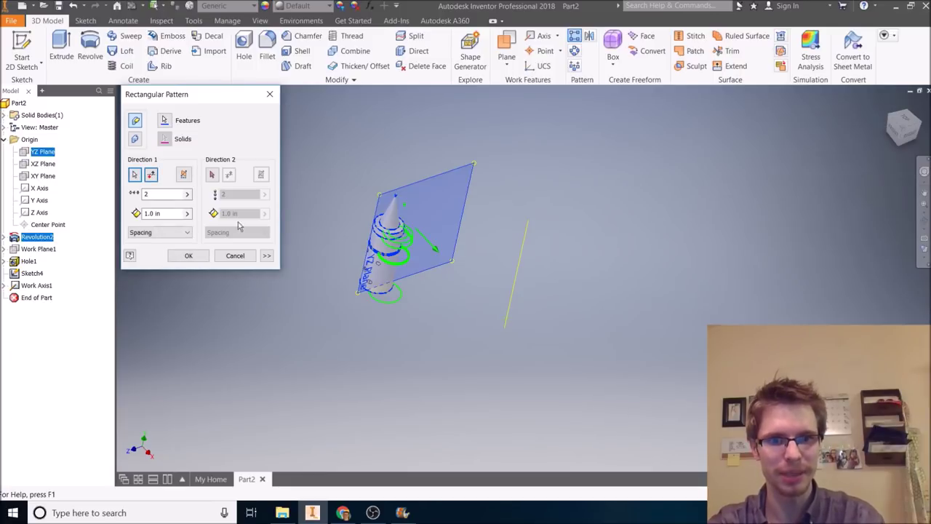
middle_click_drag(352, 286, 393, 321, "shift")
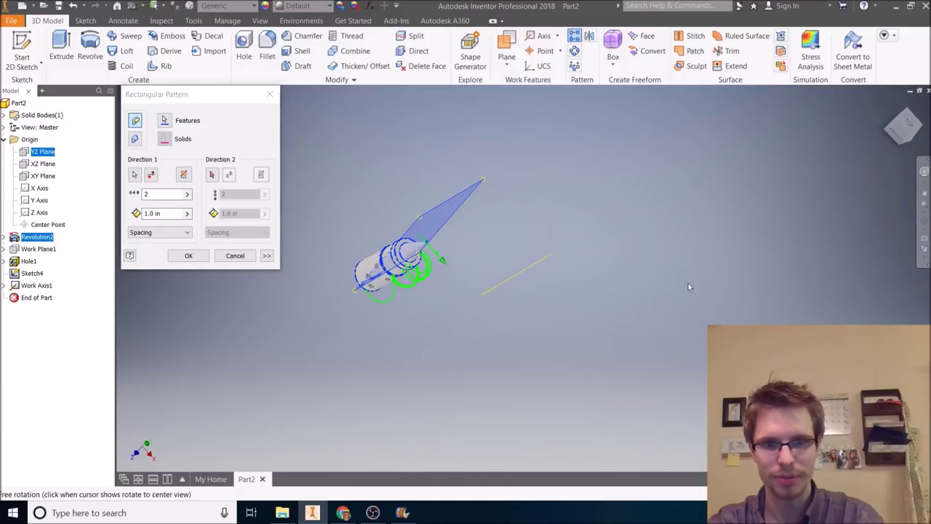
left_click(907, 125)
From the top view, enter count 5 and spacing 5 in for Direction 1.
left_click(919, 104)
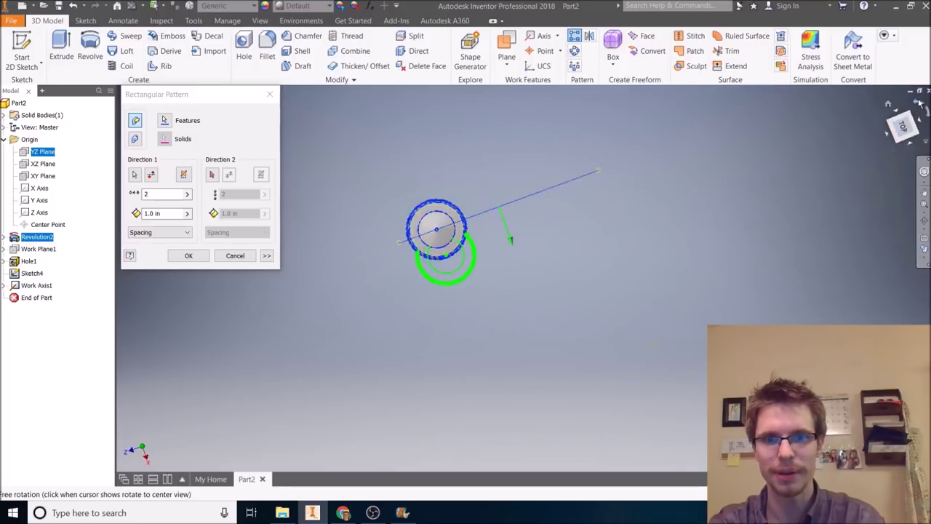
left_click(161, 195)
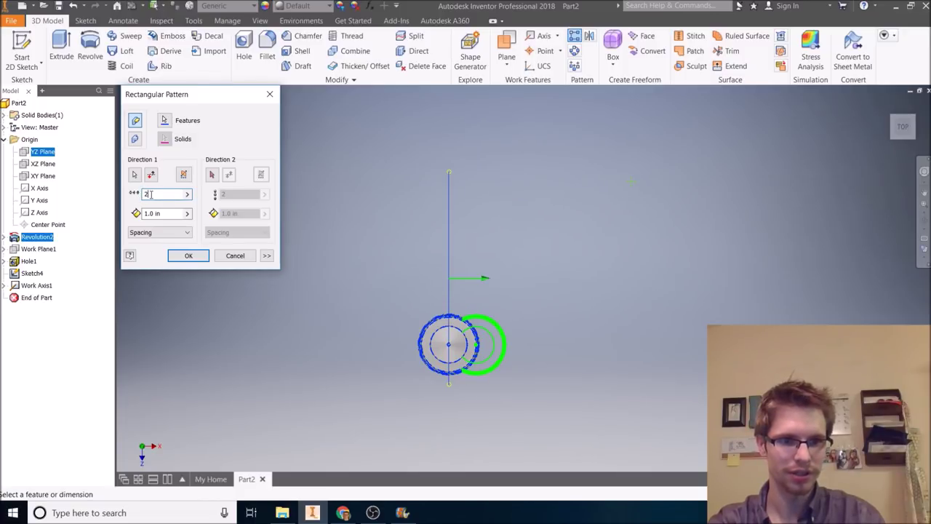
type("3")
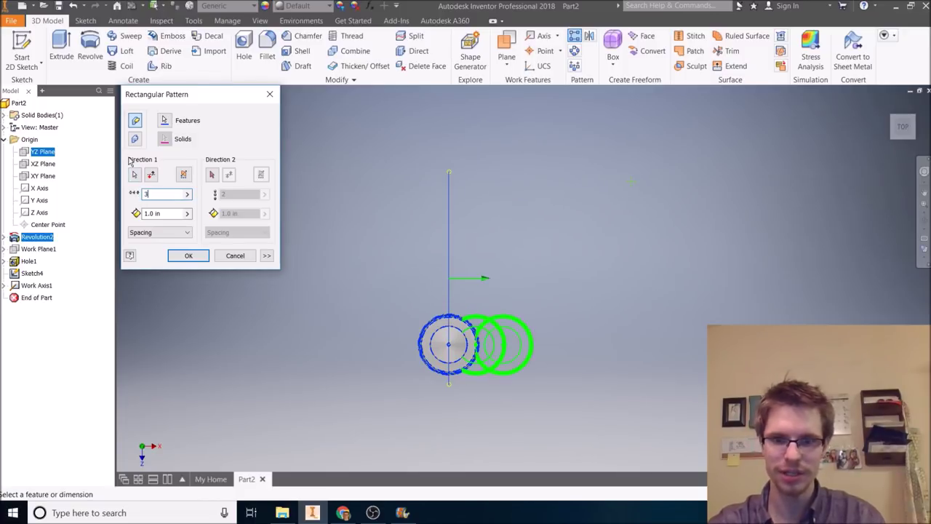
type("5")
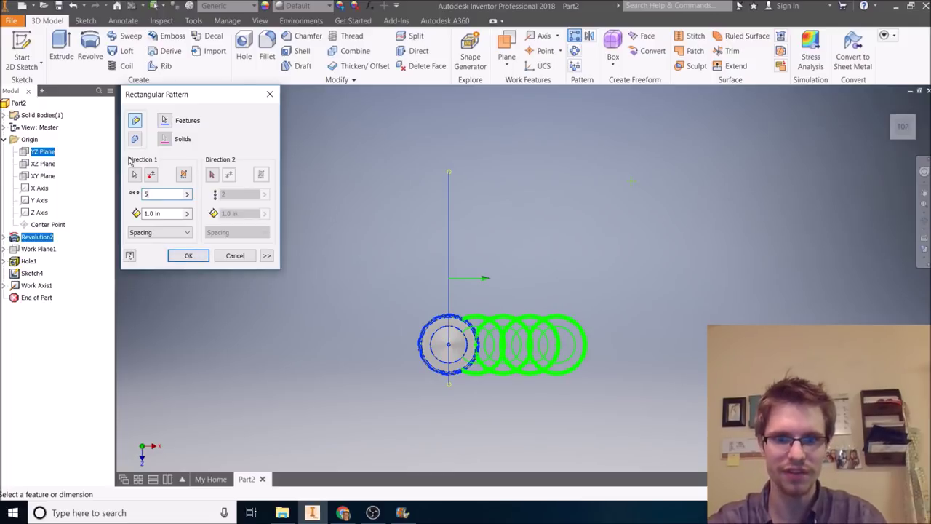
left_click(180, 214)
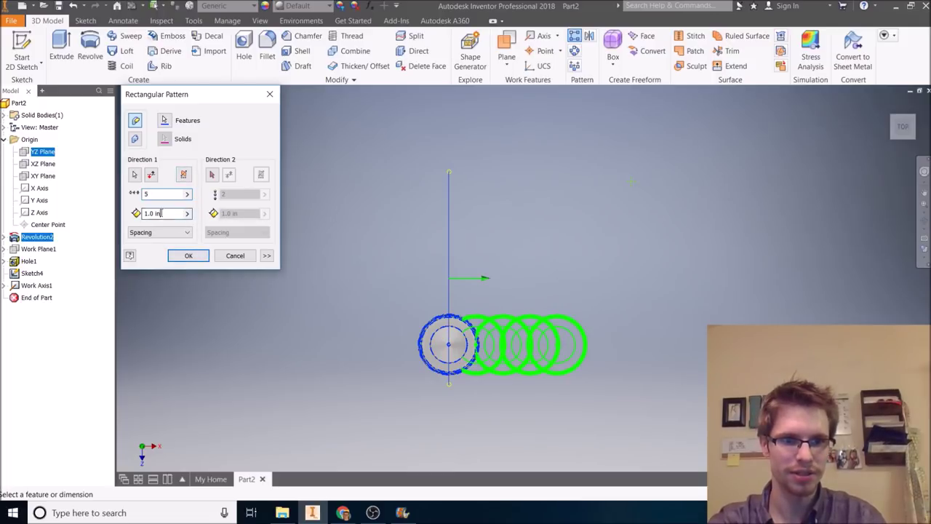
type("5")
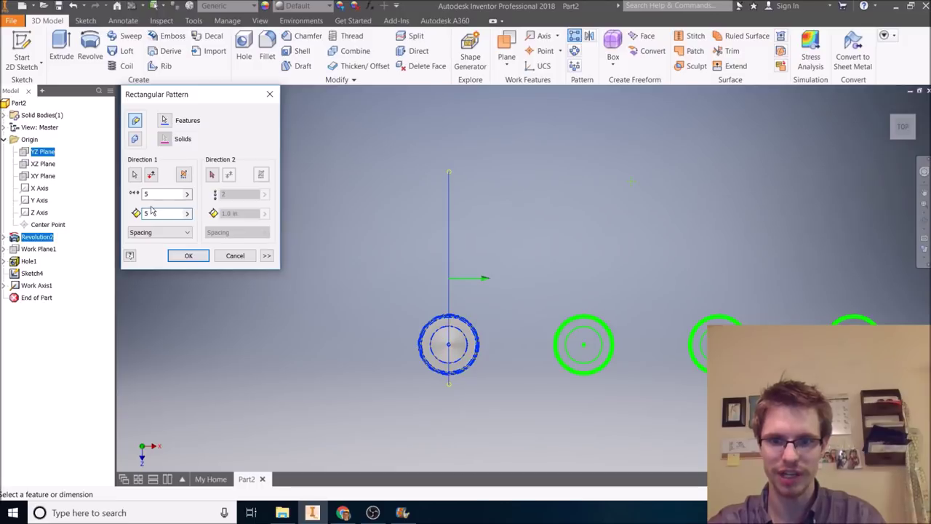
scroll(586, 306, "down", 5)
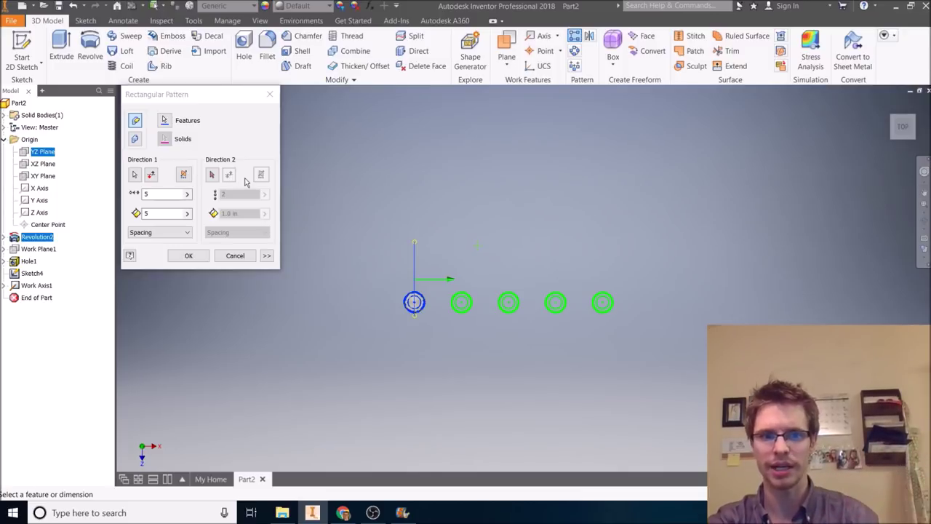
Use the XY Plane as the second direction with count 5 and spacing 5 in, creating a 5 × 5 tower grid.
left_click(212, 174)
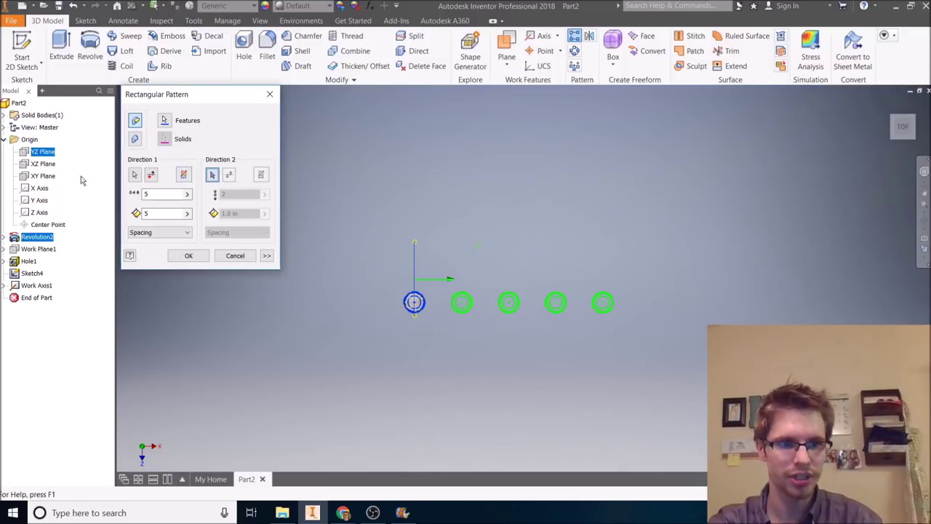
left_click(43, 176)
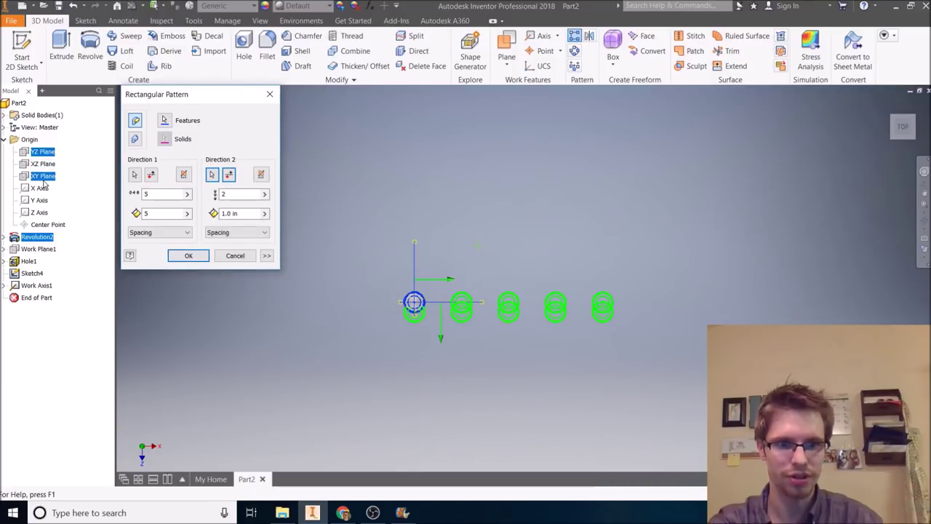
left_click(230, 178)
left_click(230, 177)
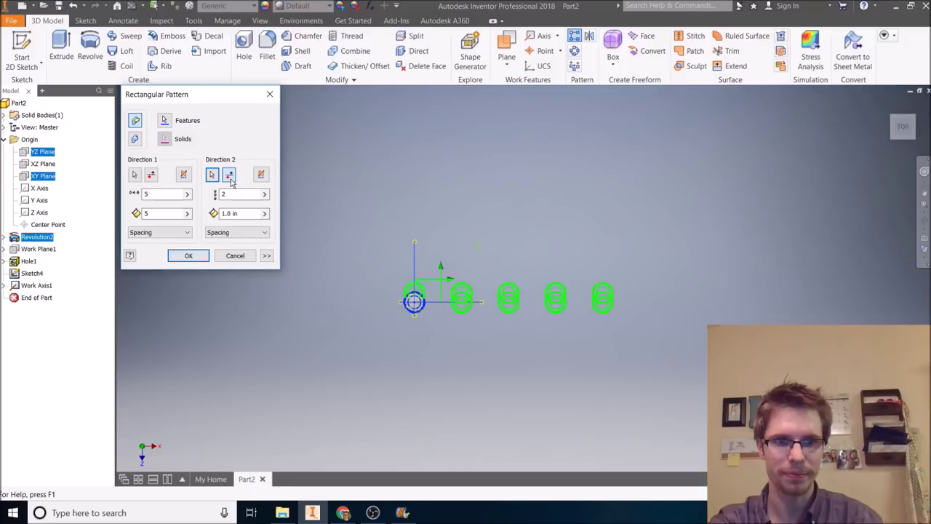
left_click(230, 178)
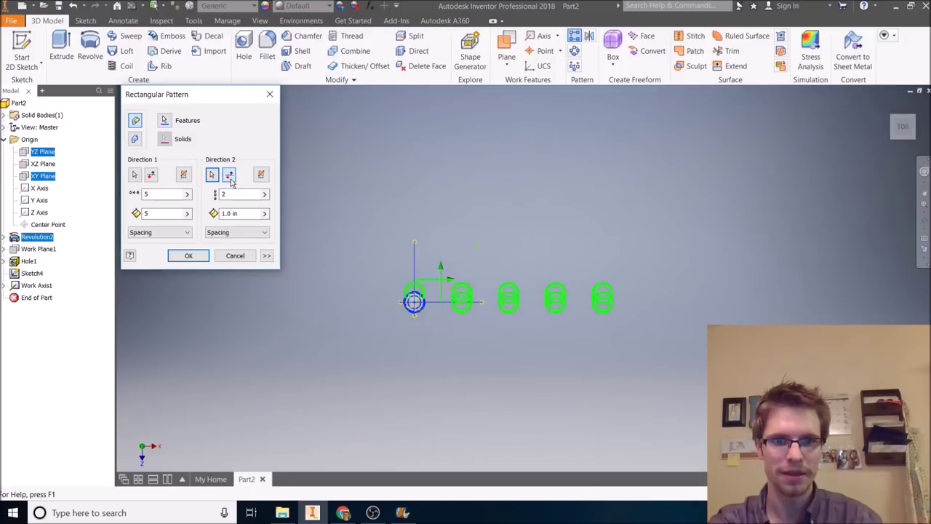
double_click(245, 215)
type("5")
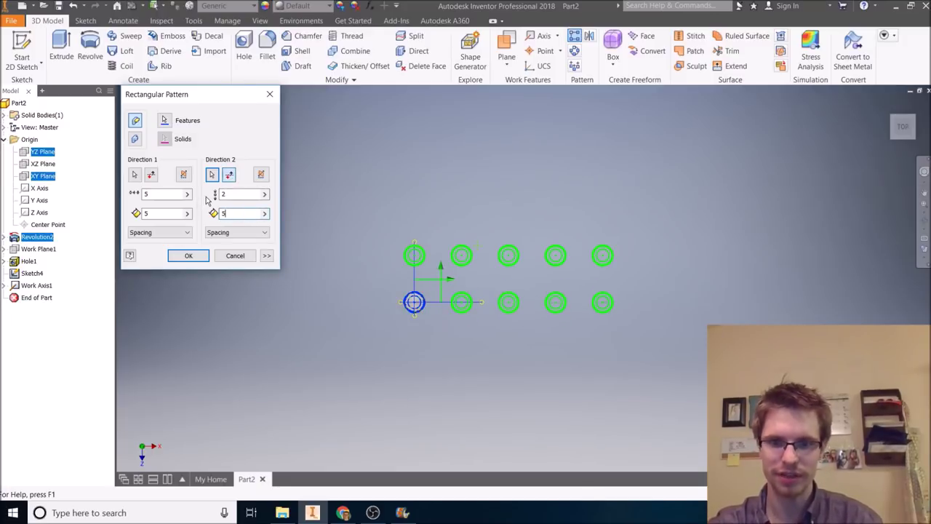
key("shift+Tab")
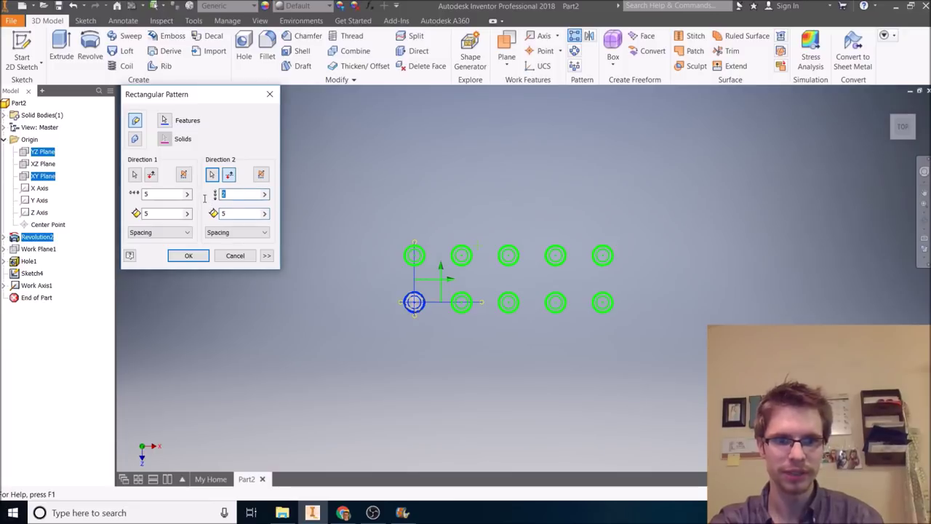
type("5")
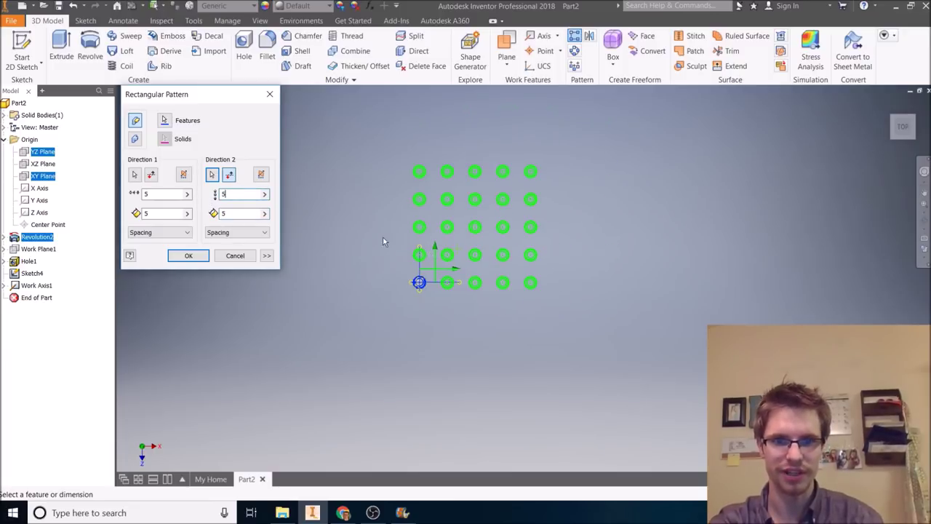
left_click(190, 257)
middle_click_drag(498, 291, 502, 250, "shift")
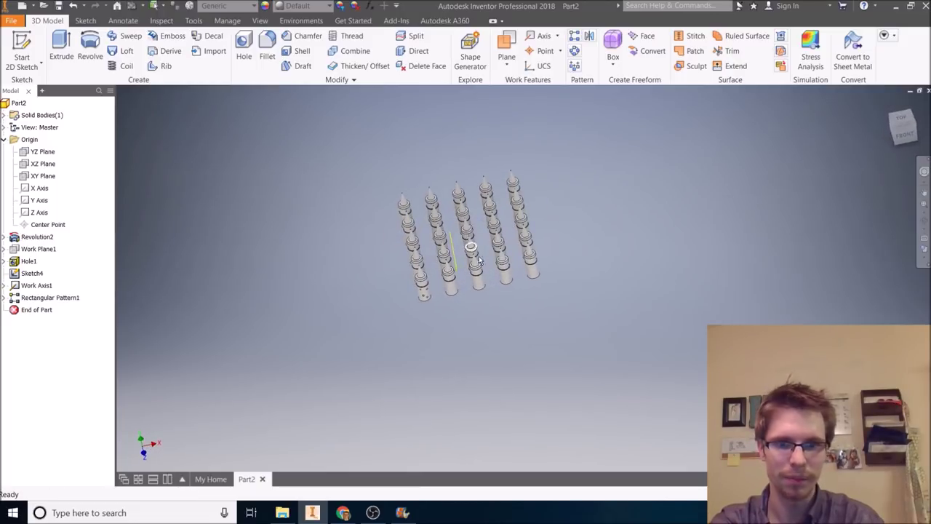
Open Rectangular Pattern1 for editing from the model browser.
scroll(483, 263, "up", 5)
scroll(483, 263, "down", 5)
scroll(483, 263, "up", 3)
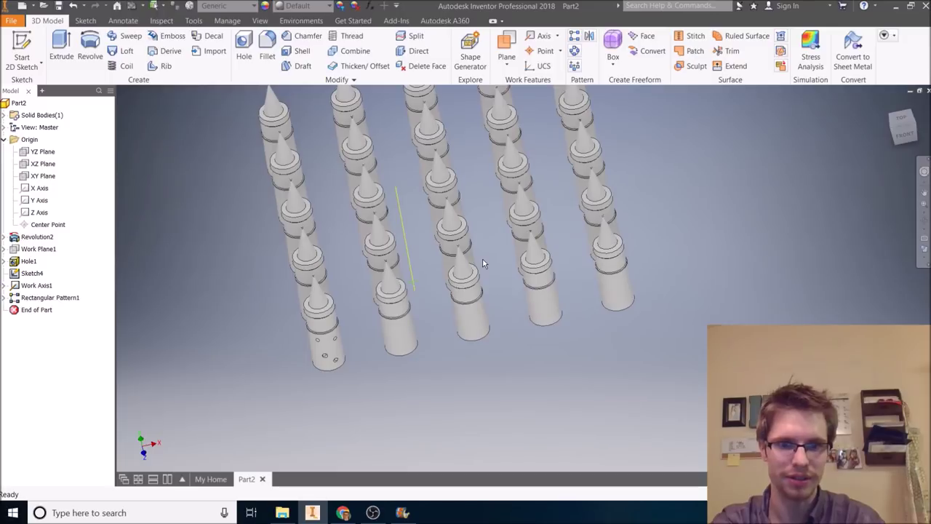
left_click(4, 297)
left_click(12, 153)
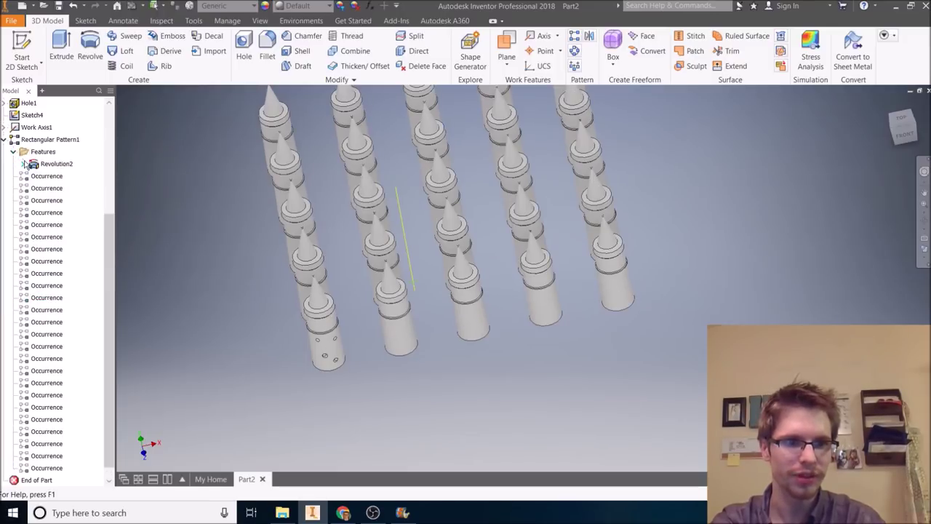
double_click(30, 139)
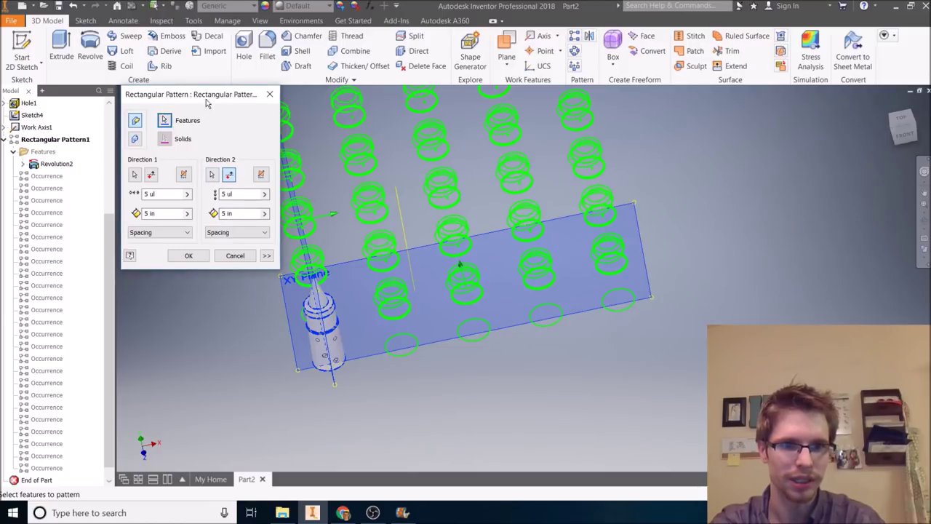
Add Hole1 to the pattern's features, apply it, and mark Sweep in the procedure document.
left_click_drag(209, 103, 236, 122)
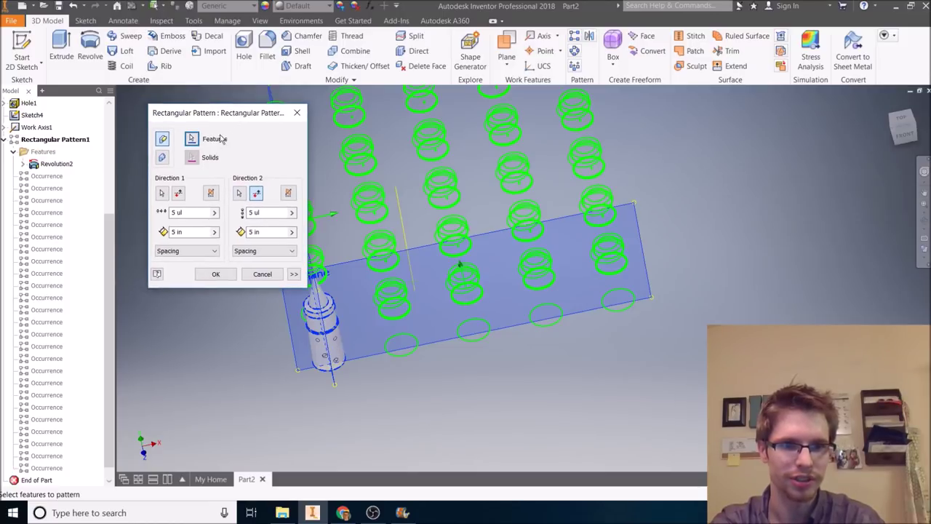
left_click(339, 347)
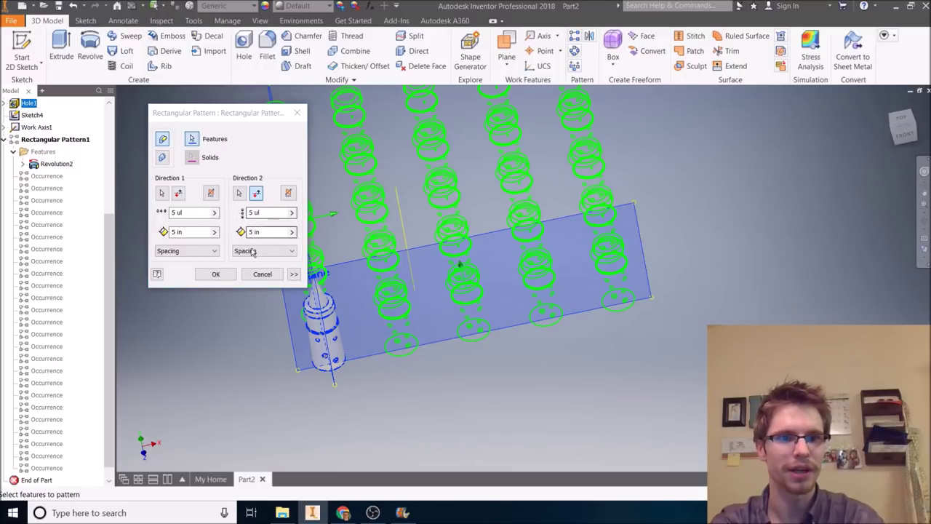
left_click(217, 273)
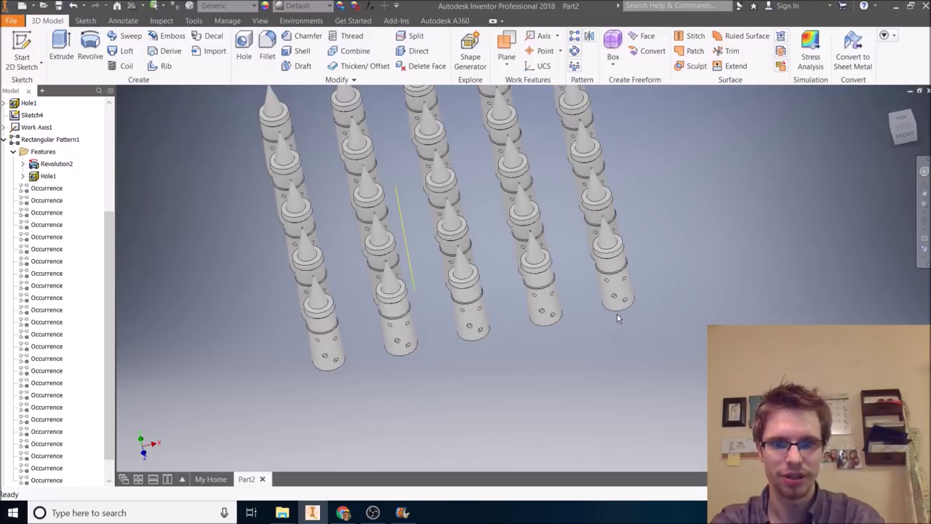
left_click(343, 512)
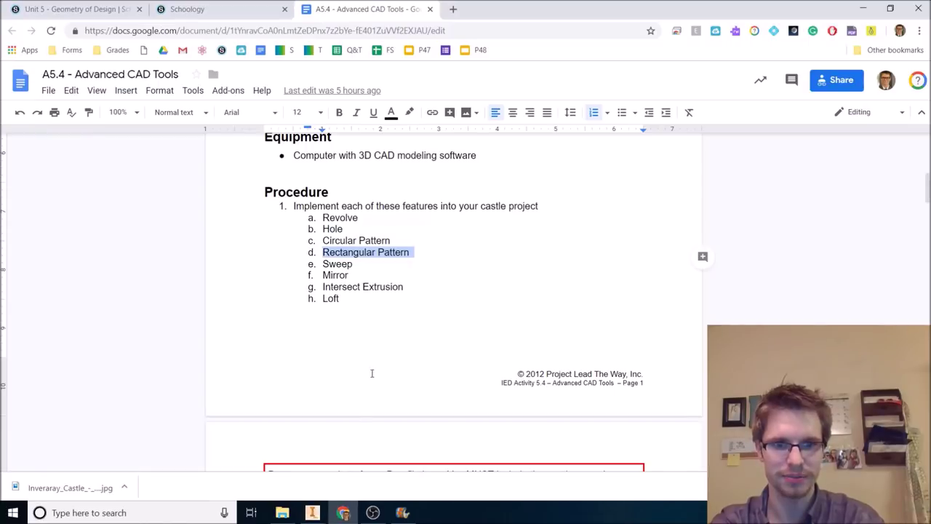
double_click(345, 265)
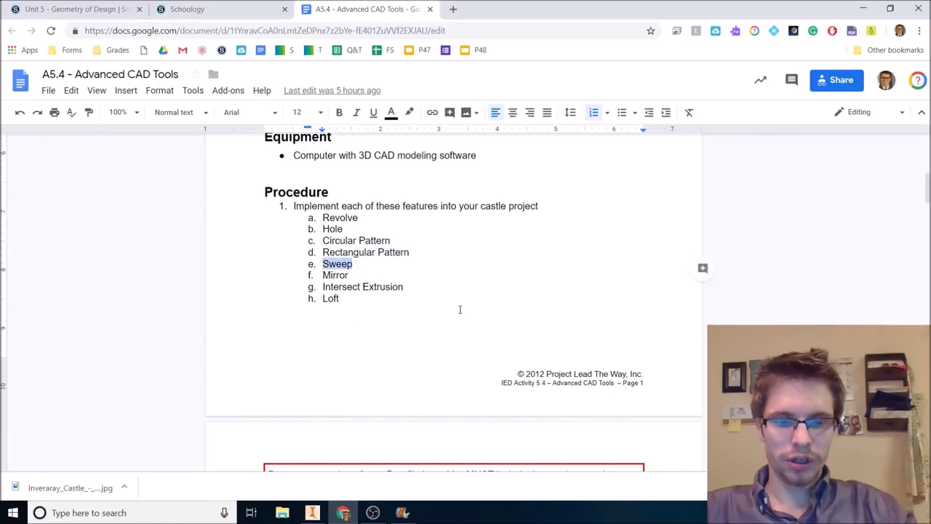
Bring up the UglyCastle part, centre the towers, and expand its Origin folder.
left_click(312, 512)
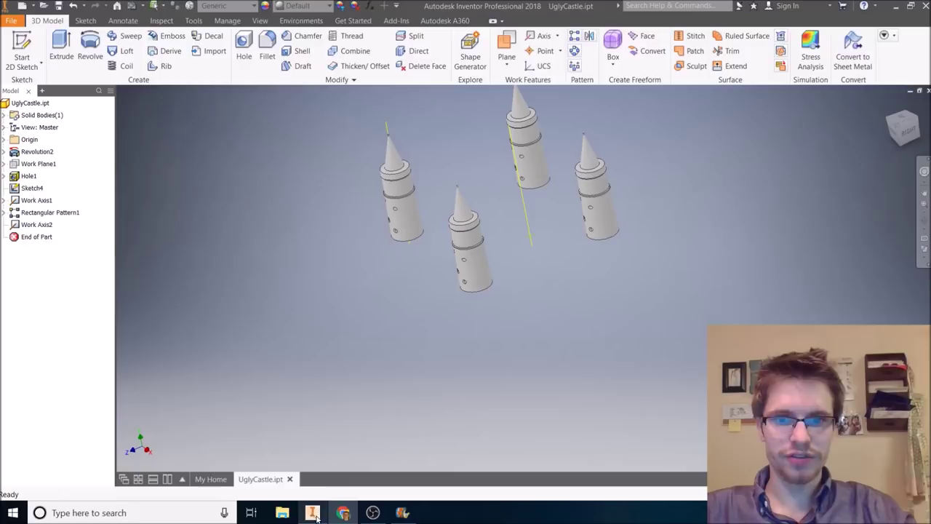
scroll(520, 228, "up", 2)
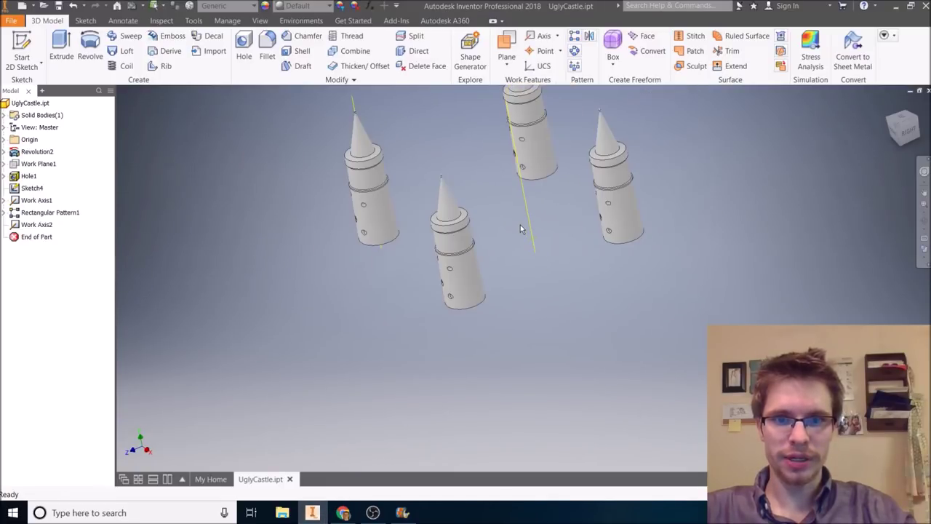
middle_click_drag(524, 228, 546, 291)
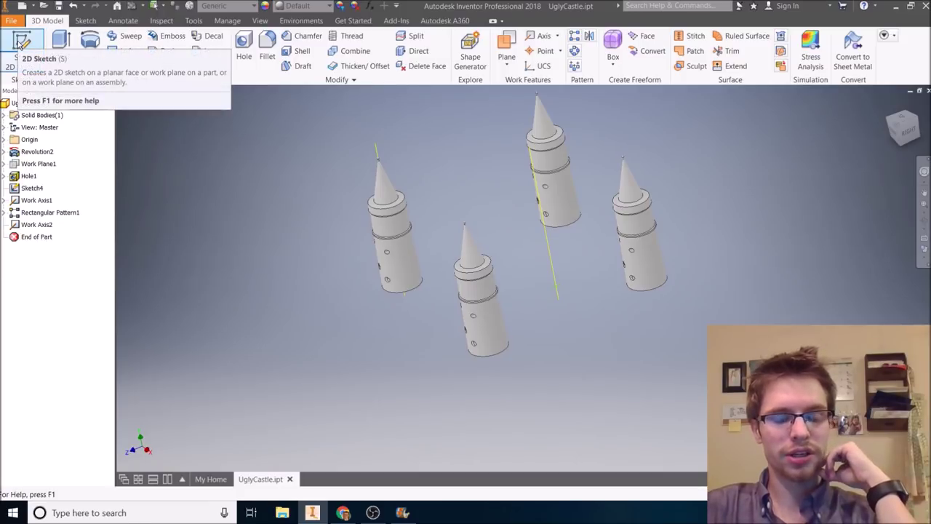
left_click(4, 140)
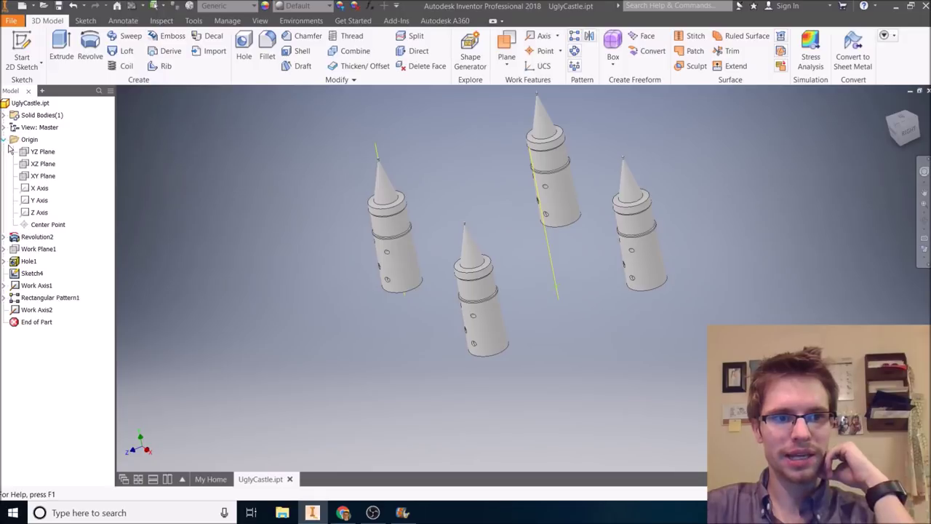
Start Sketch7 on the XY Plane and frame the view closely on the right-hand tower.
left_click(41, 177)
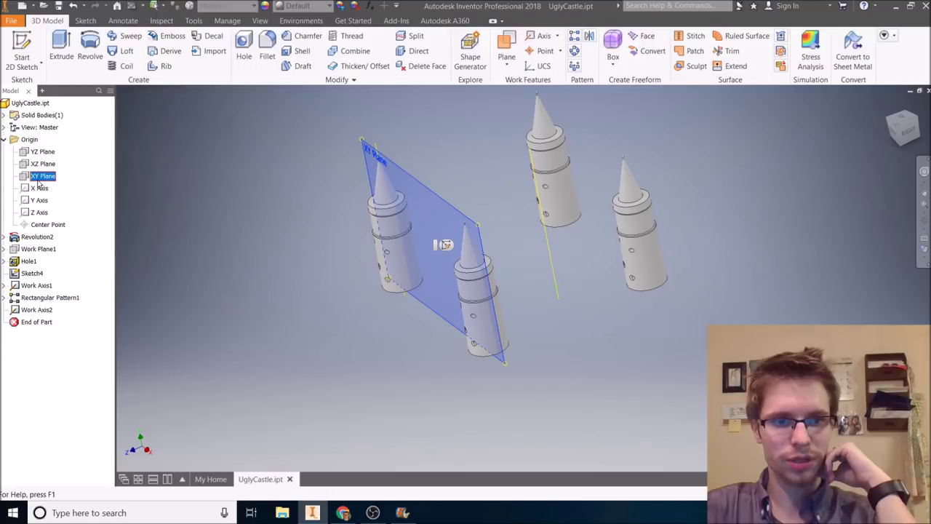
left_click(22, 53)
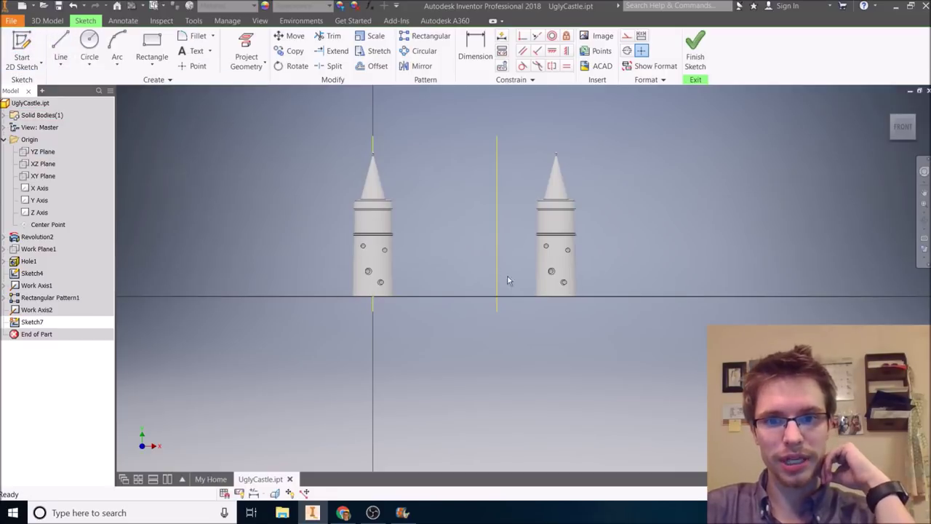
scroll(597, 281, "up", 3)
middle_click_drag(597, 281, 529, 392)
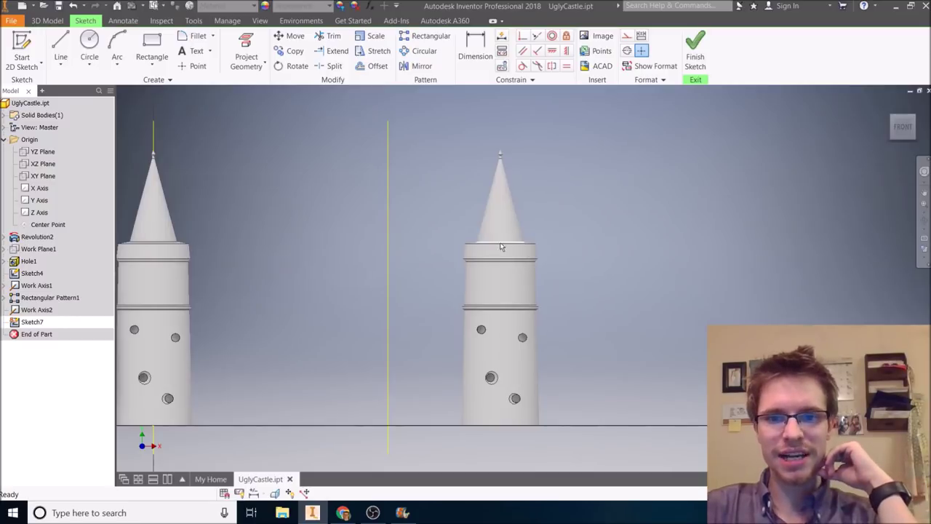
middle_click_drag(480, 328, 459, 288)
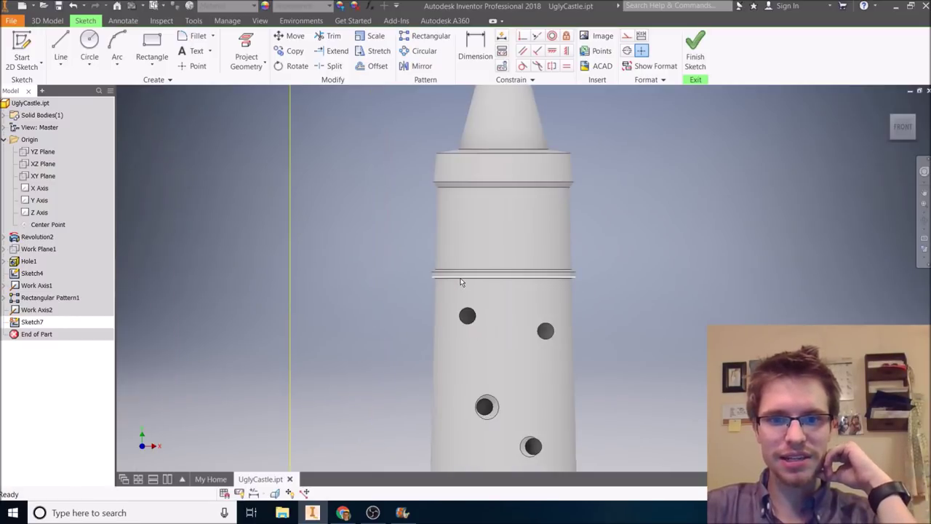
middle_click_drag(397, 304, 390, 239)
right_click(389, 240)
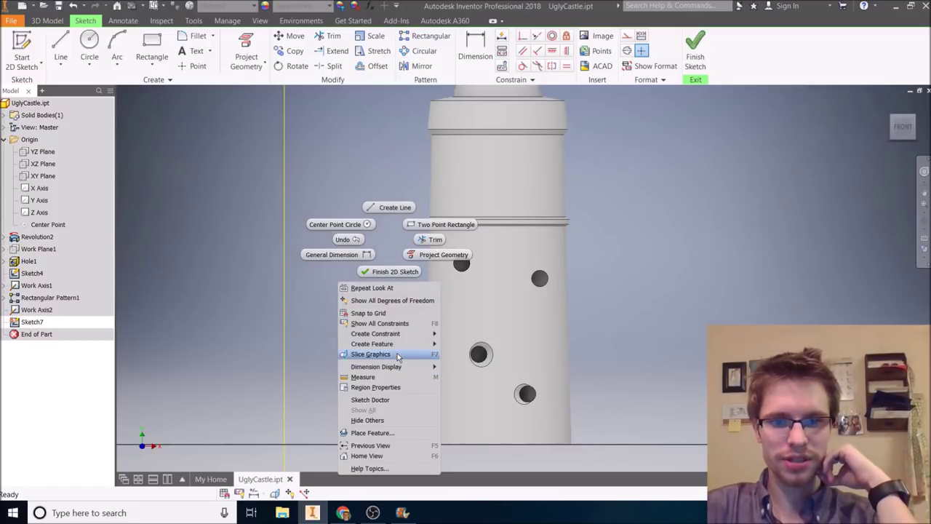
Slice the graphics and draw a rectangular window outline on the tower face.
left_click(371, 354)
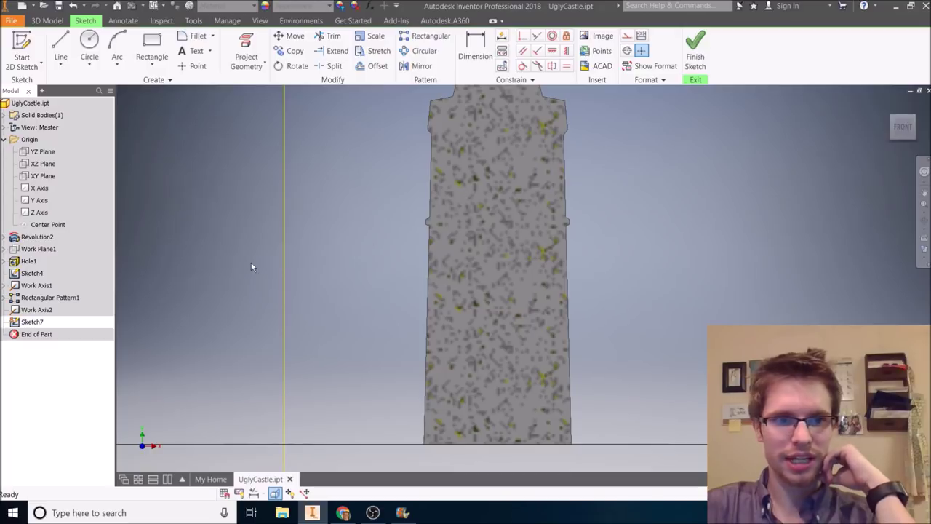
left_click(152, 51)
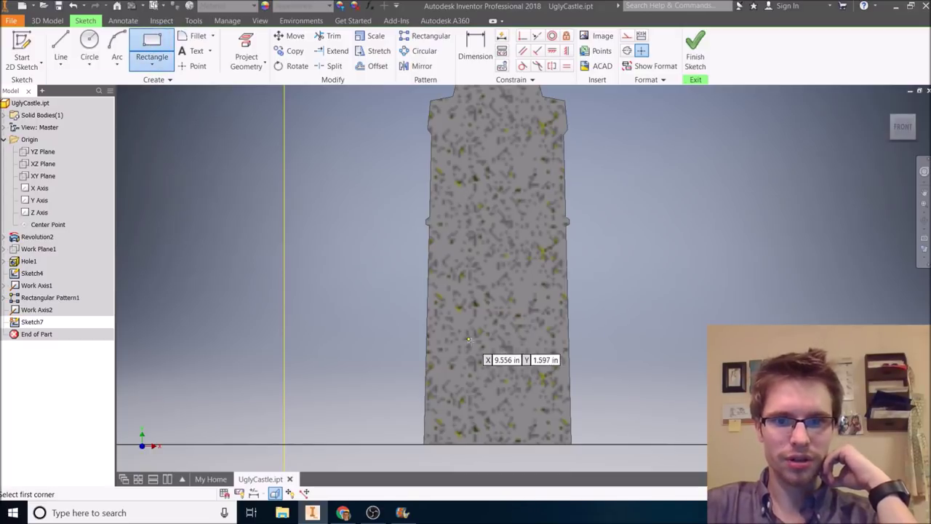
left_click(468, 302)
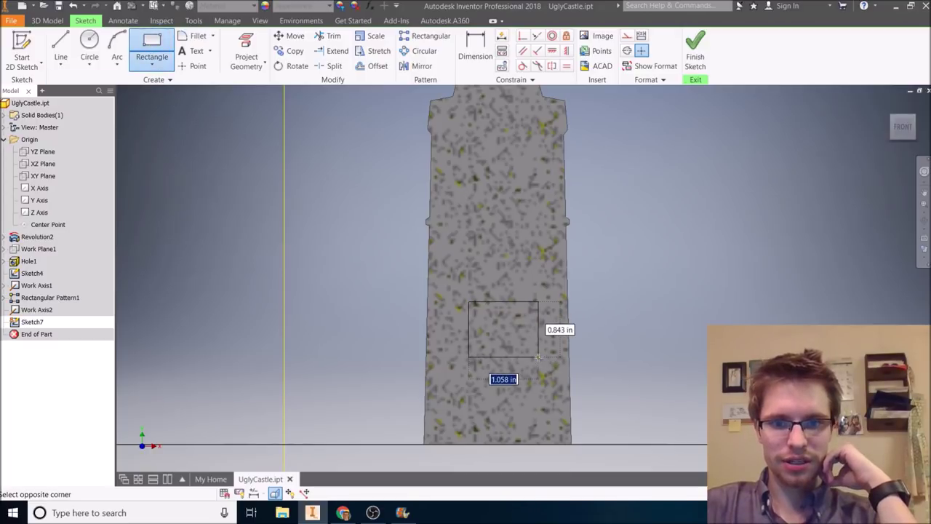
left_click(538, 357)
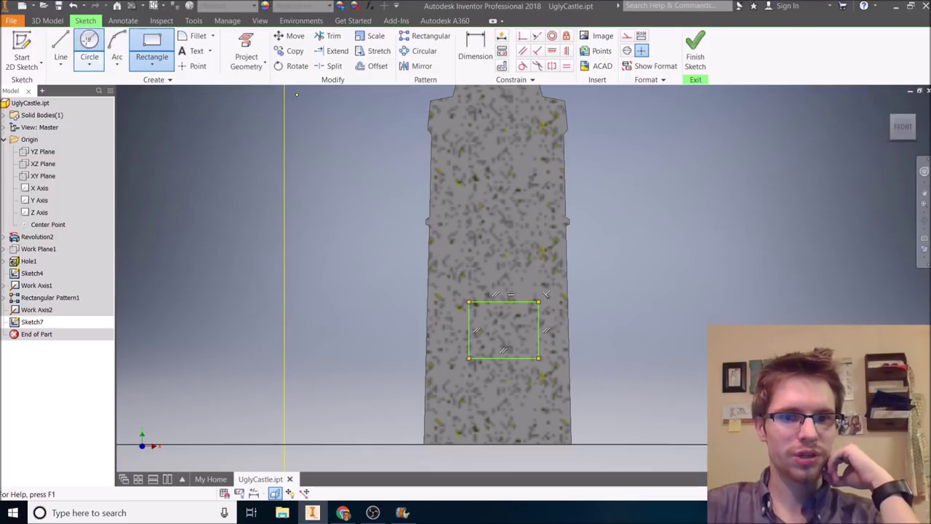
Add a circle centred on the rectangle's top midpoint, trim the extra pieces, and finish the sketch.
left_click(89, 48)
left_click(503, 302)
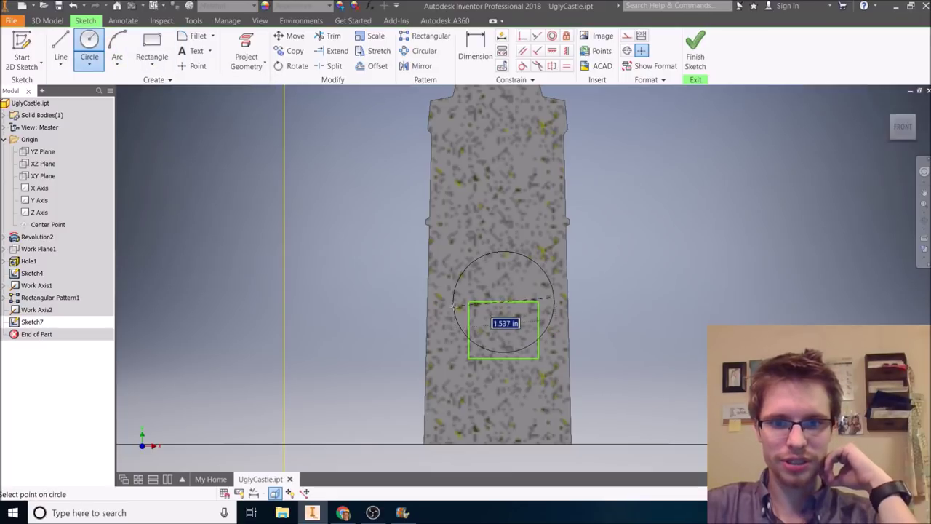
left_click(470, 302)
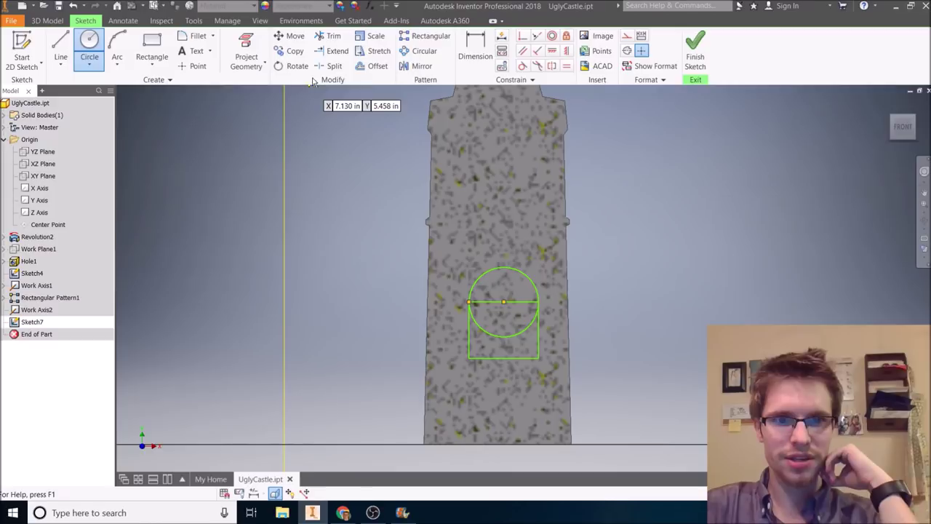
left_click(330, 35)
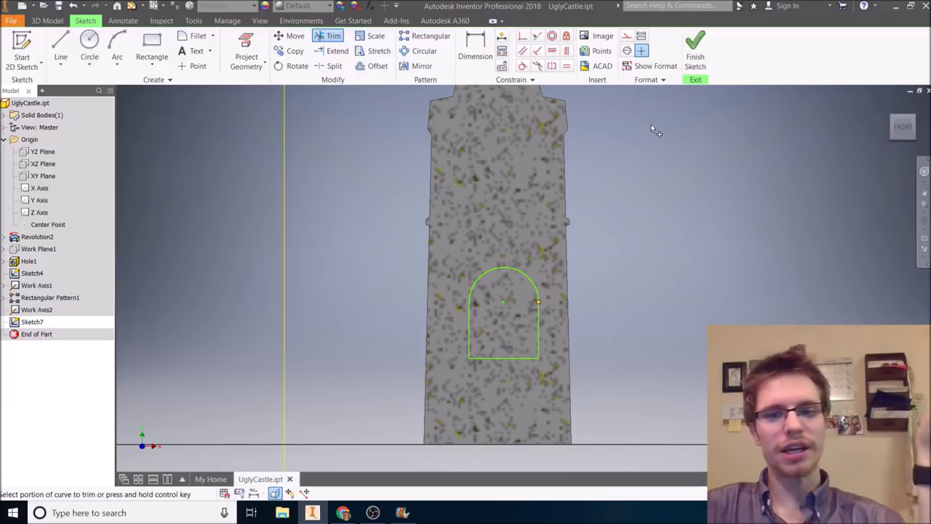
left_click(689, 66)
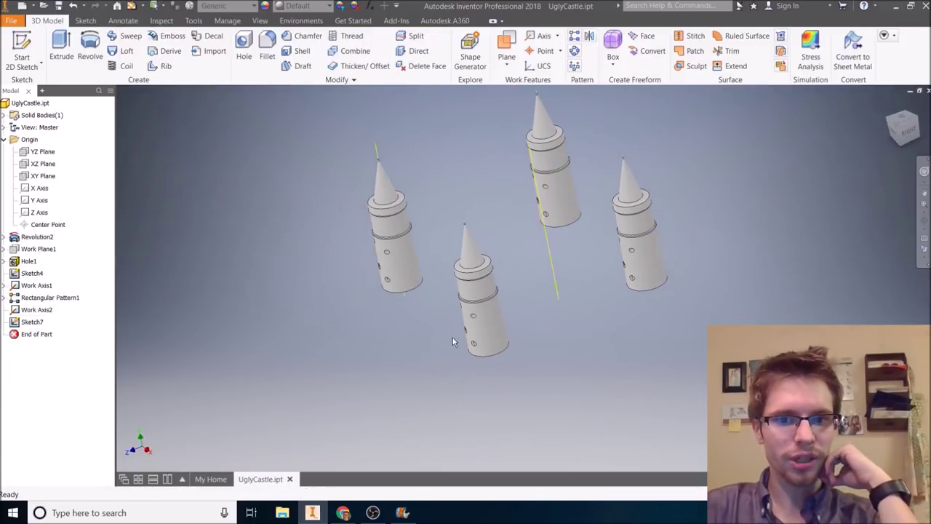
Create Work Plane3 offset 10 from the YZ Plane, cutting through one of the towers.
left_click(896, 118)
middle_click_drag(483, 350, 533, 294)
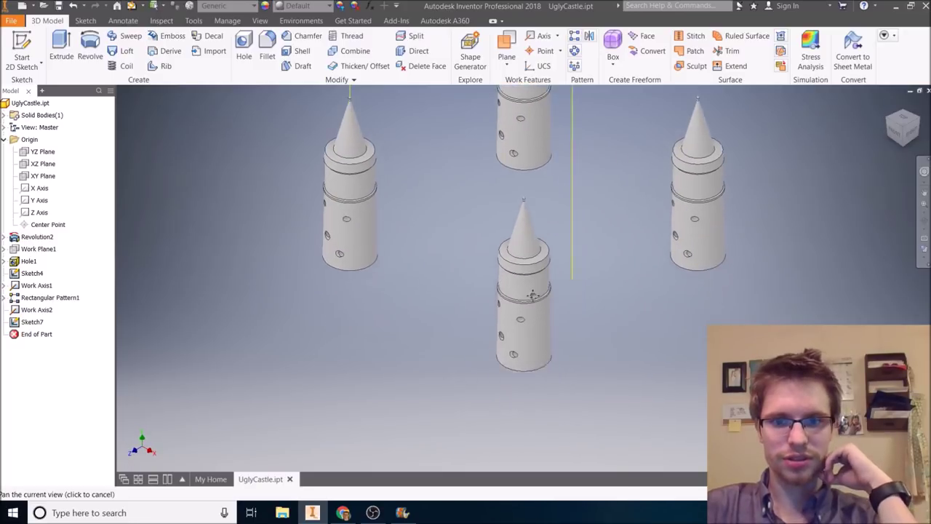
scroll(533, 295, "down", 3)
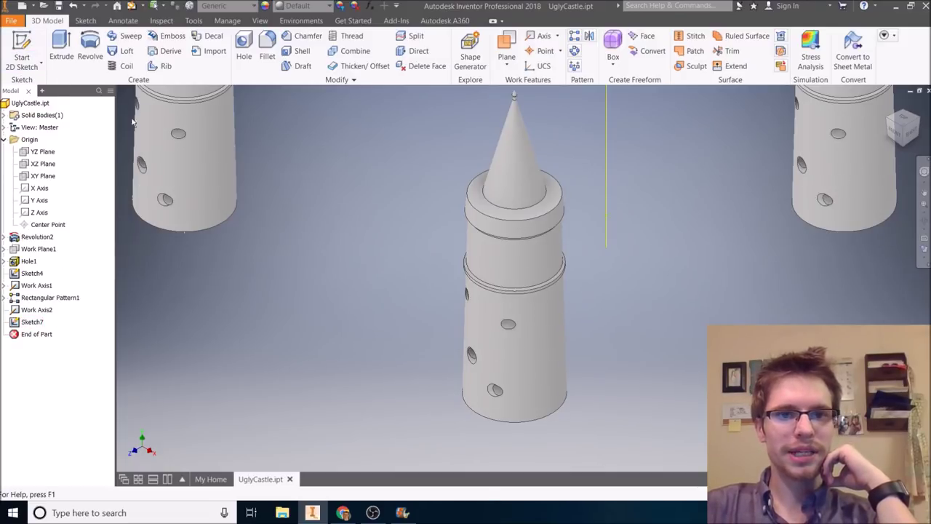
scroll(366, 243, "up", 2)
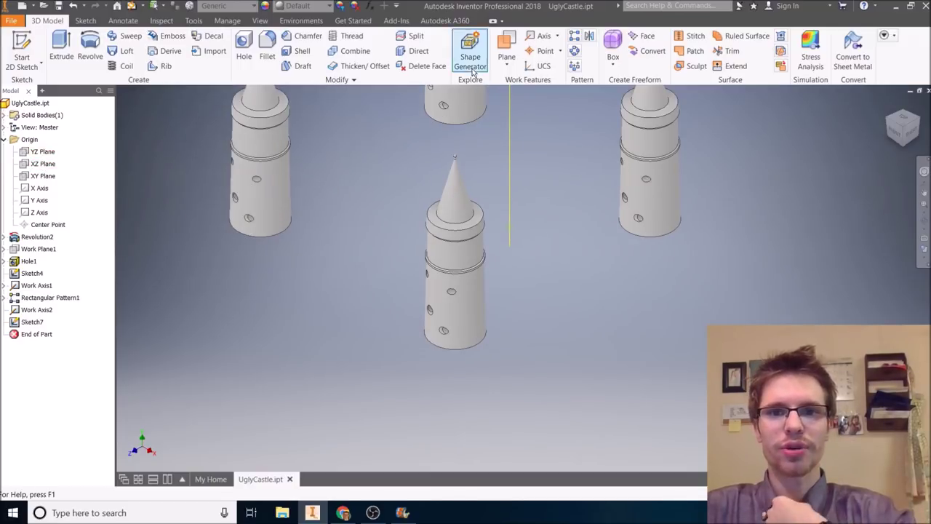
left_click(504, 66)
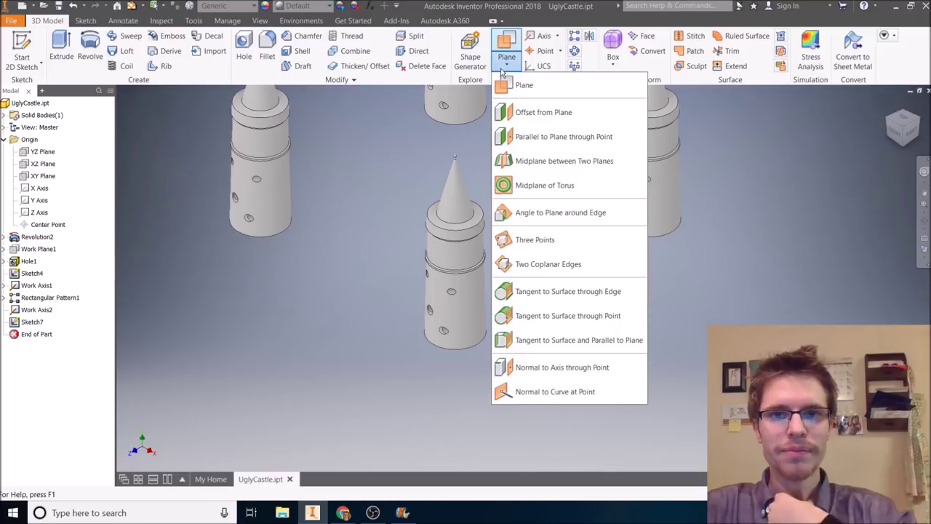
left_click(548, 115)
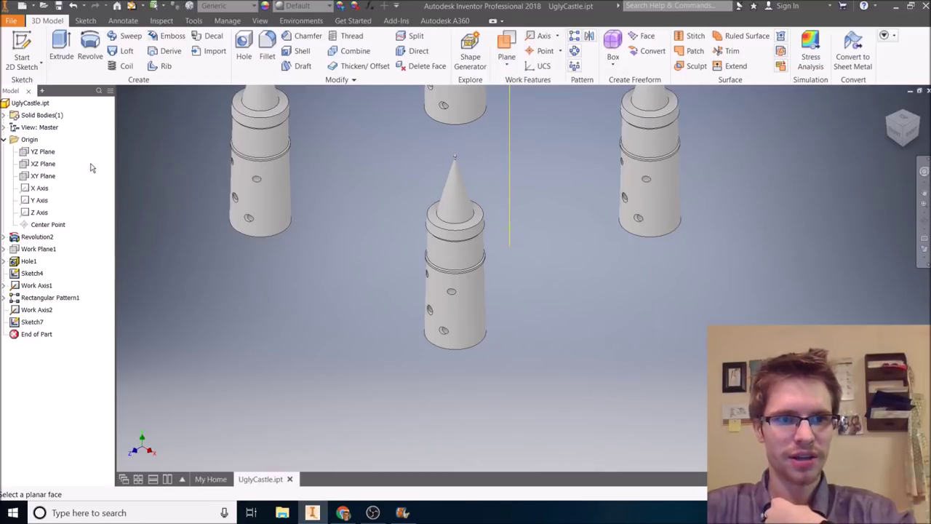
left_click(41, 153)
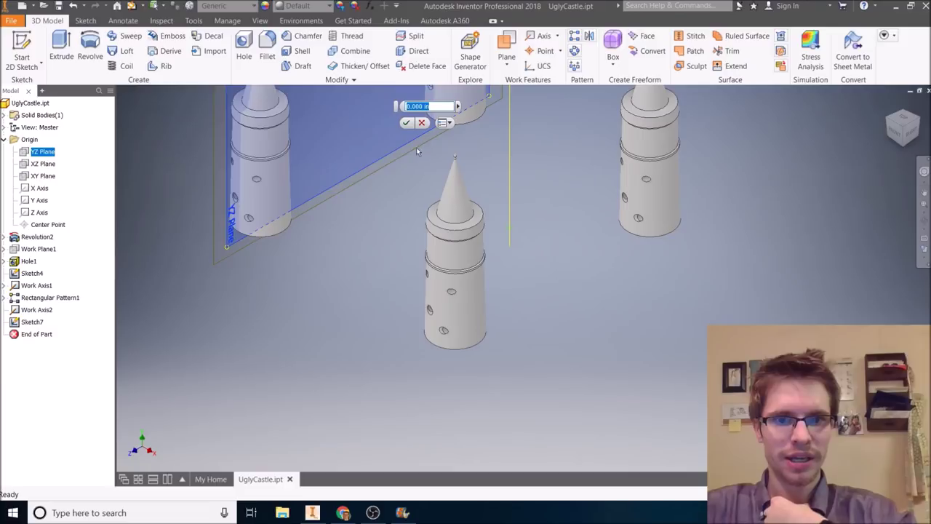
middle_click_drag(416, 147, 320, 222, "shift")
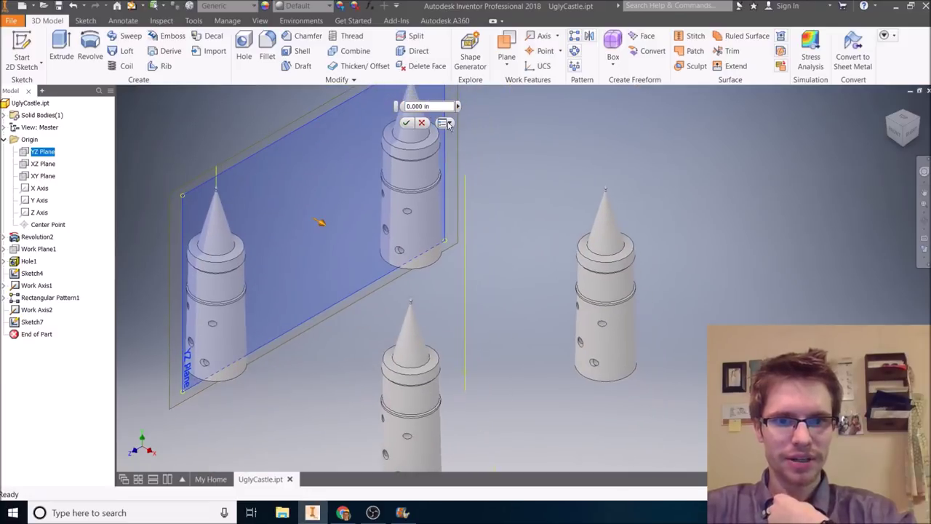
left_click_drag(446, 105, 404, 108)
type("10")
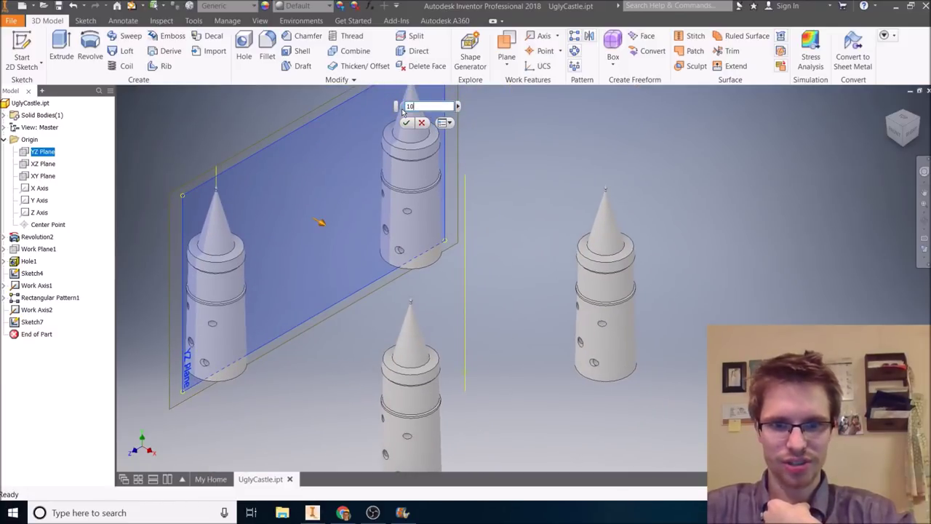
middle_click_drag(395, 164, 481, 301)
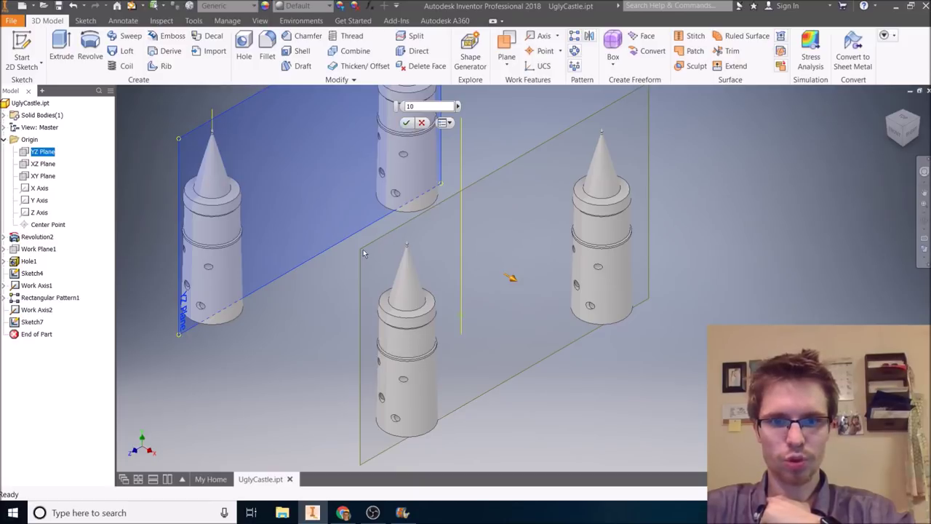
left_click(406, 123)
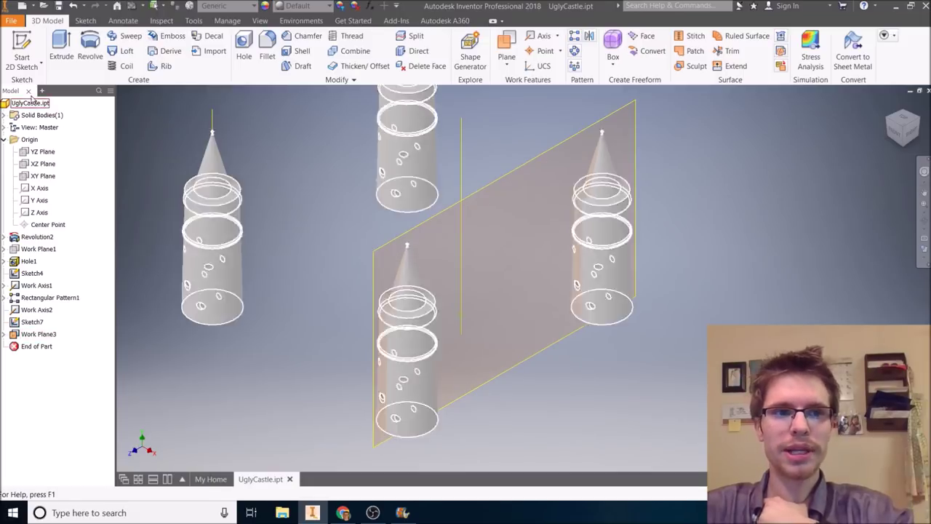
left_click(23, 43)
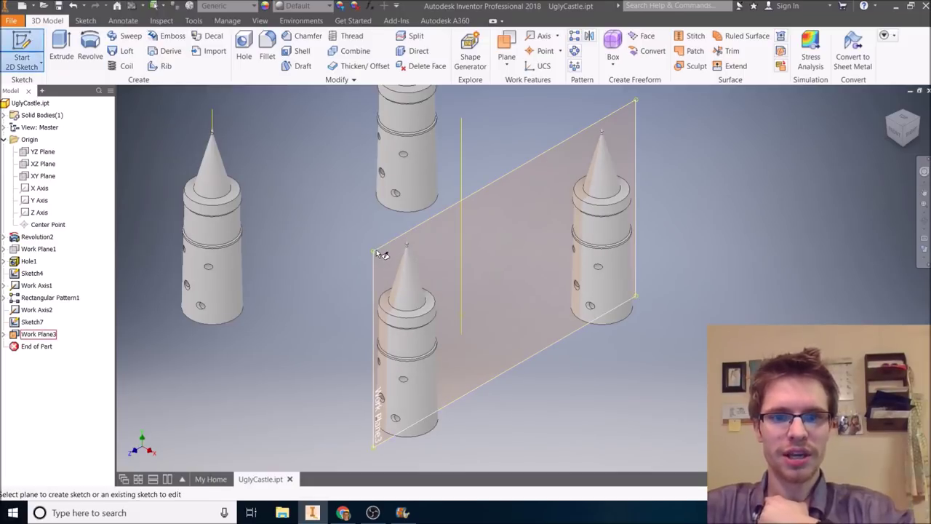
On Work Plane3, draw a closed four-line outline beside the tower and finish the sketch.
left_click(380, 250)
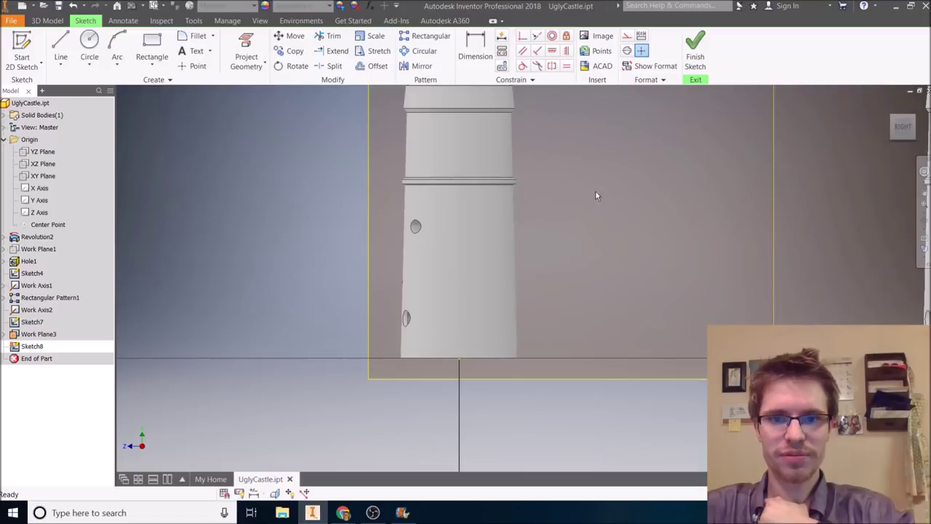
middle_click_drag(595, 192, 565, 393)
left_click(60, 48)
left_click(420, 250)
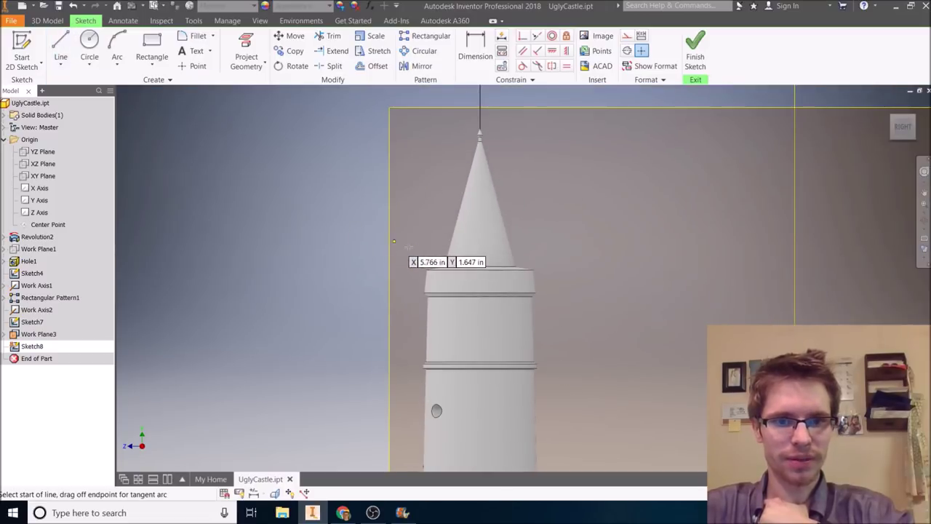
left_click(175, 278)
left_click(310, 425)
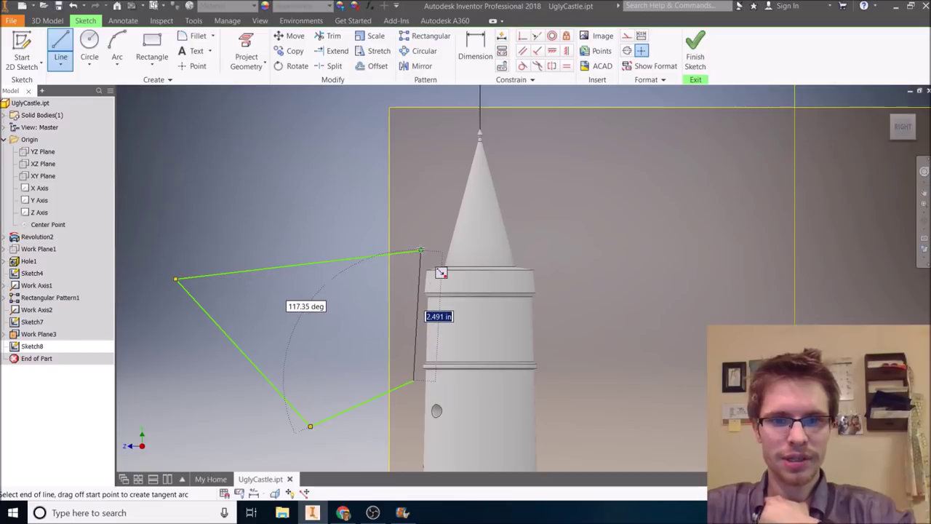
left_click(421, 250)
right_click(379, 319)
left_click(374, 289)
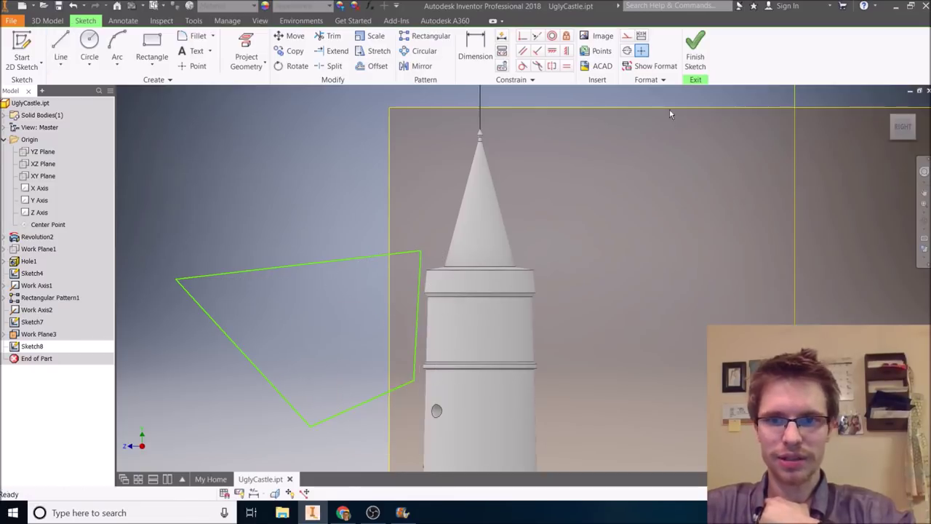
left_click(695, 57)
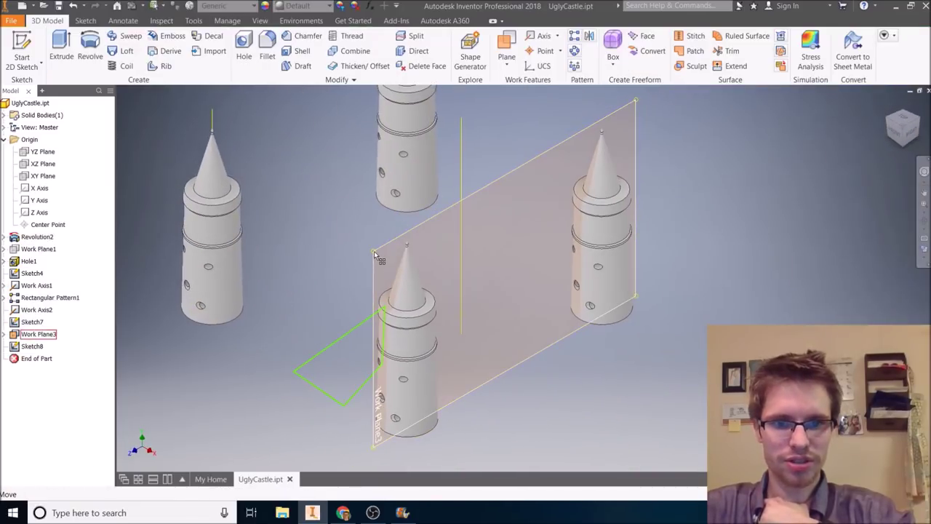
Enlarge Work Plane3 to the left and right, then reopen Sketch8 for editing.
left_click(374, 251)
left_click_drag(374, 251, 291, 288)
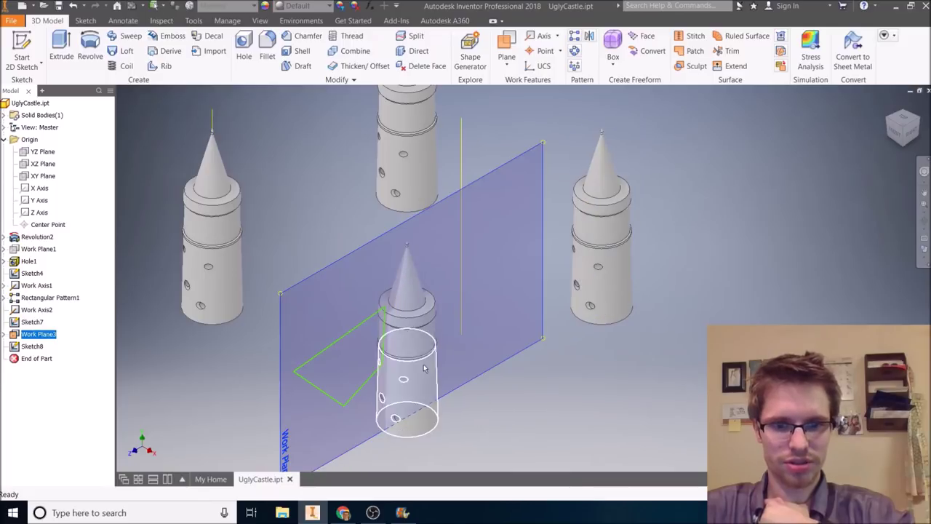
middle_click_drag(392, 366, 551, 264)
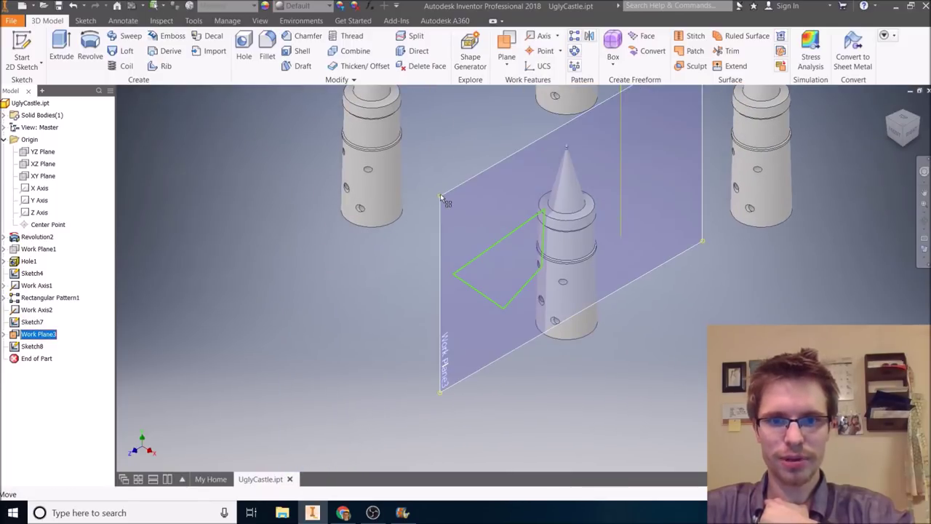
mouse_move(440, 195)
left_mouse_down()
mouse_move(514, 178)
mouse_move(549, 150)
mouse_move(526, 154)
left_mouse_up()
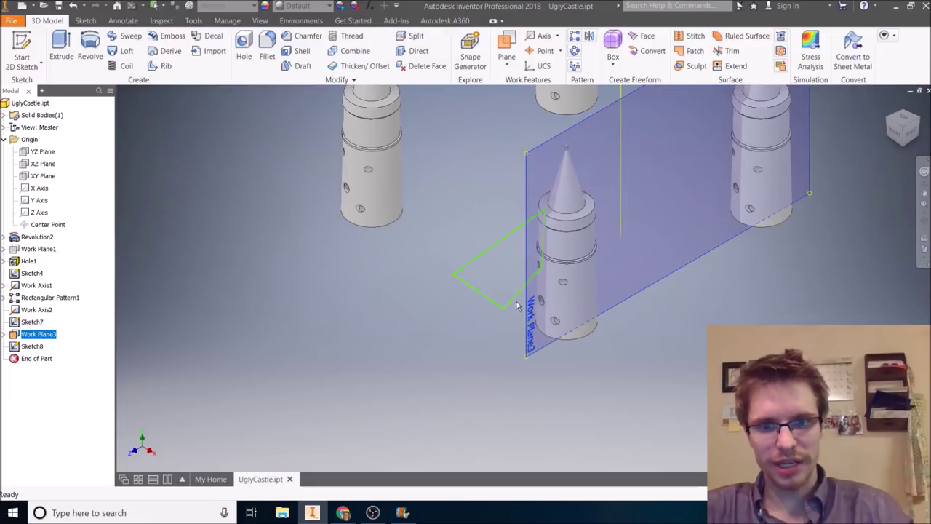
mouse_move(516, 306)
middle_mouse_down("shift")
mouse_move(561, 307)
mouse_move(517, 299)
middle_mouse_up("shift")
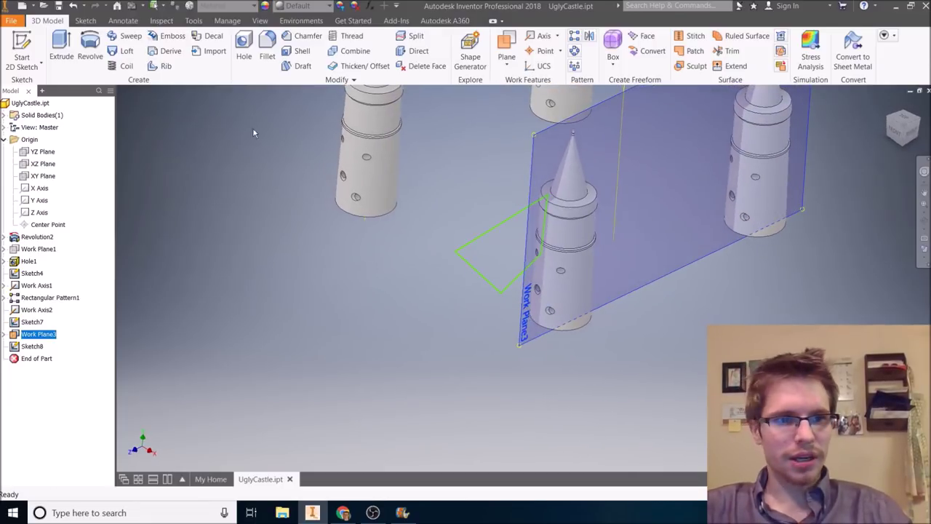
double_click(32, 345)
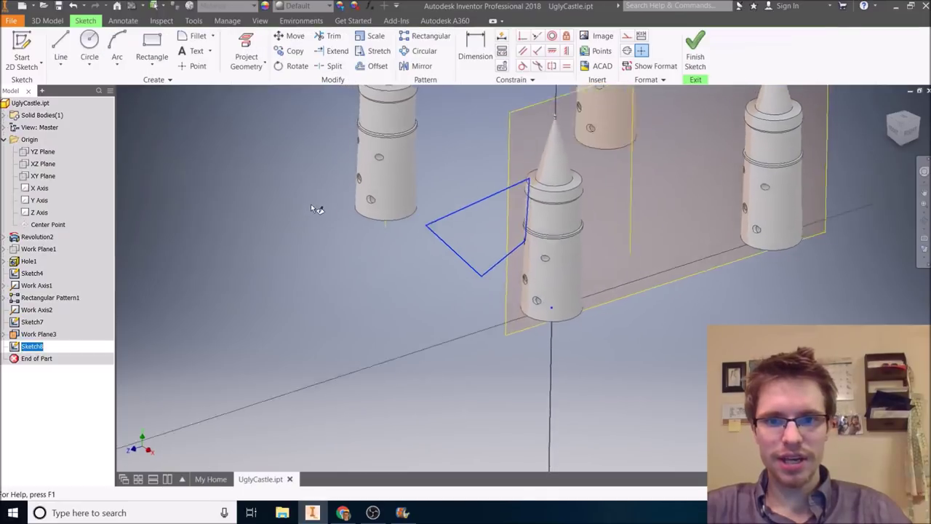
Delete the outline's top edge and slice away the model in front of the sketch plane.
left_click(521, 207)
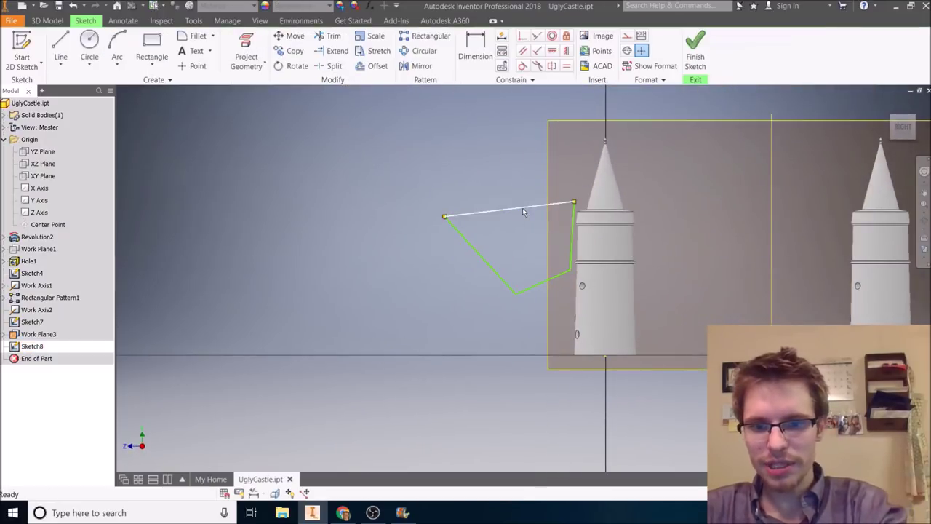
key("Delete")
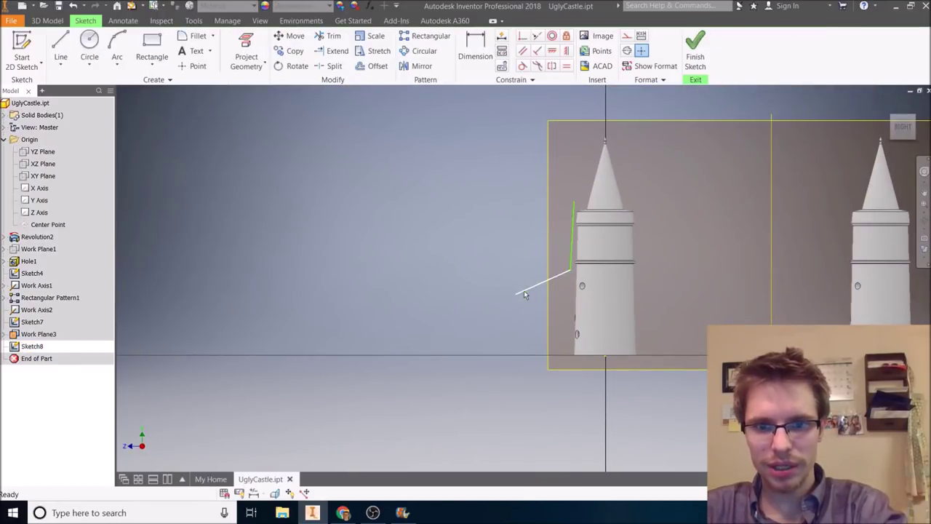
scroll(536, 306, "up", 3)
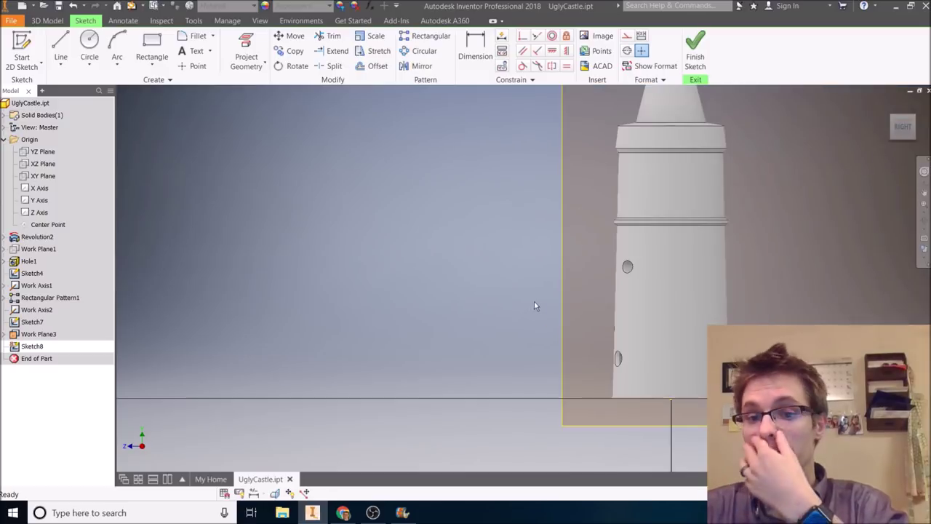
scroll(622, 289, "down", 1)
right_click(595, 286)
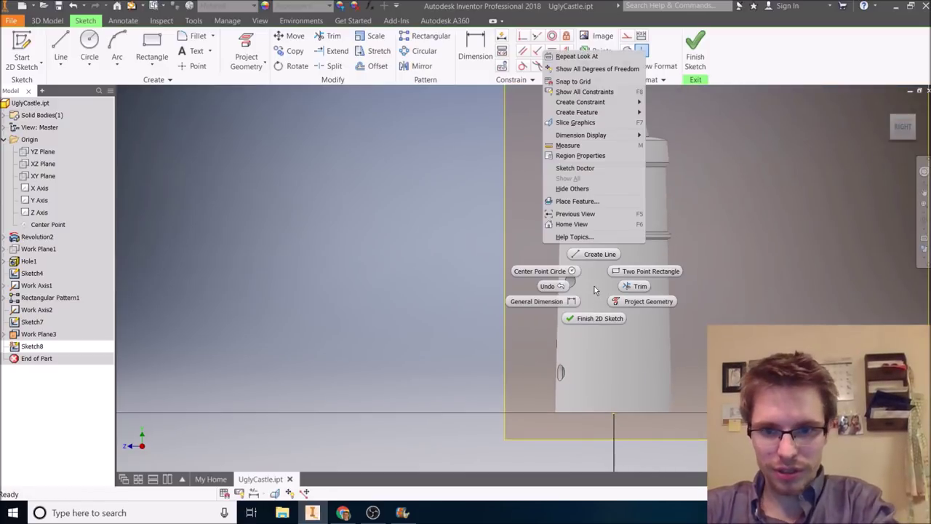
left_click(576, 123)
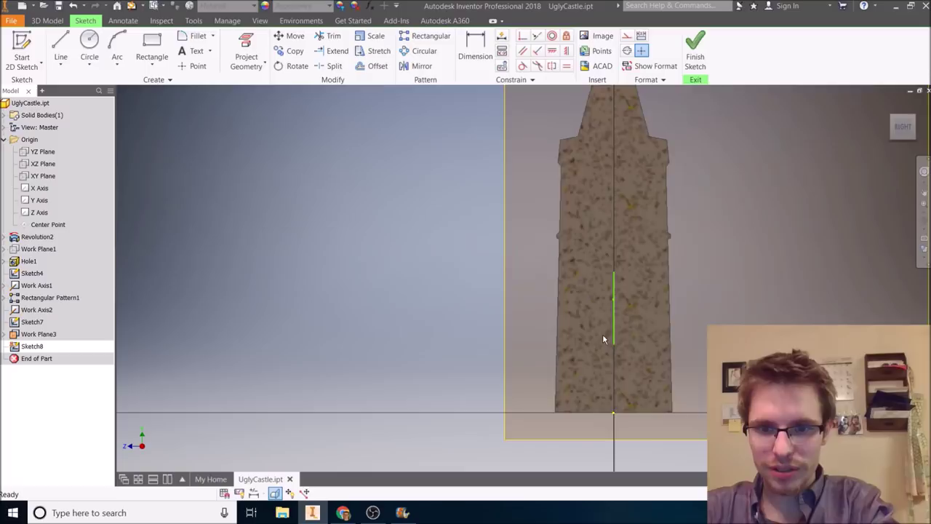
scroll(603, 336, "up", 3)
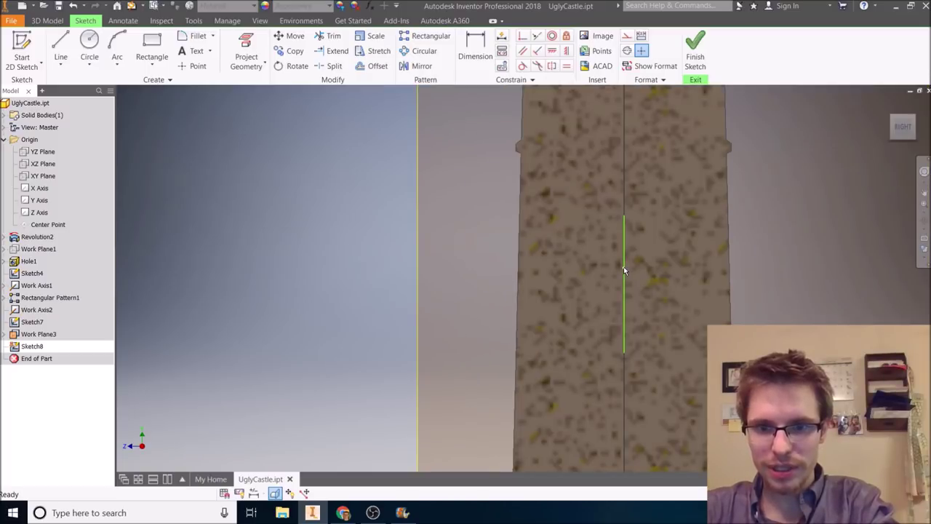
Draw an arc from the vertical line down to the ground line and finish Sketch8.
left_click(117, 46)
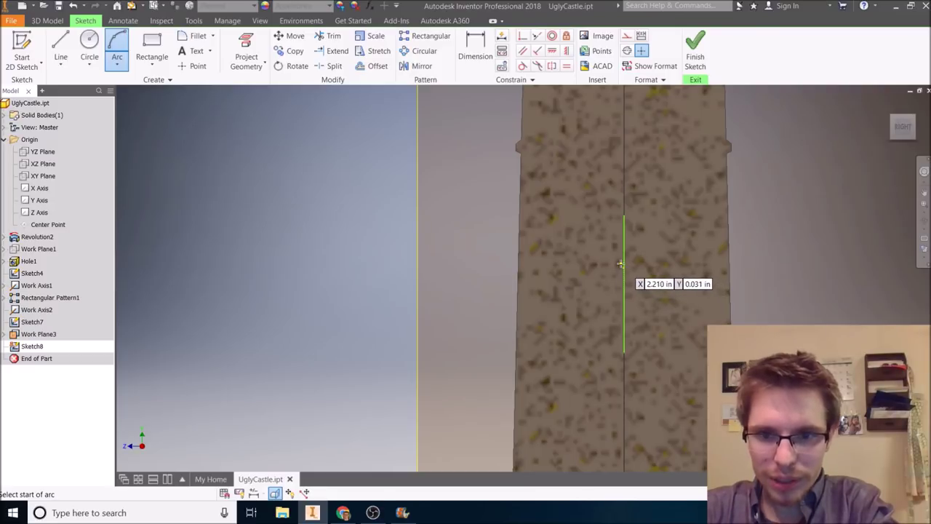
scroll(623, 267, "up", 5)
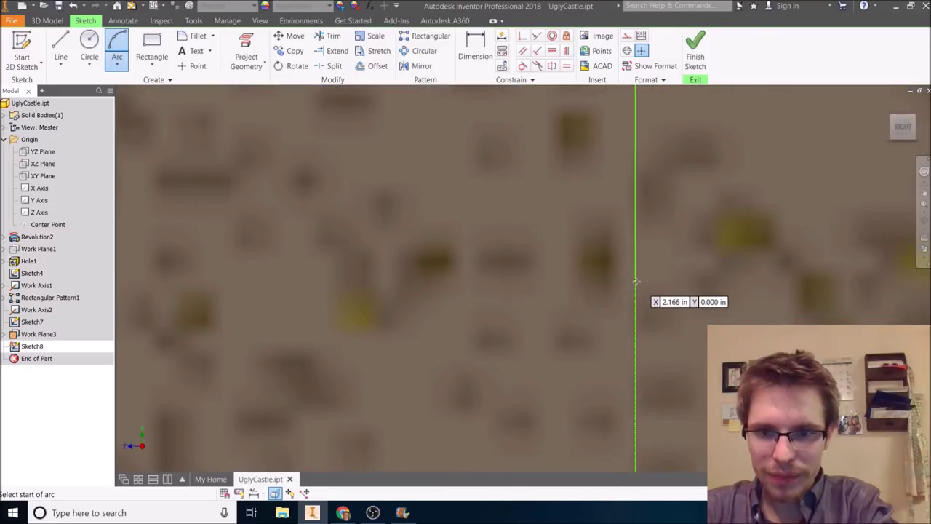
left_click(636, 281)
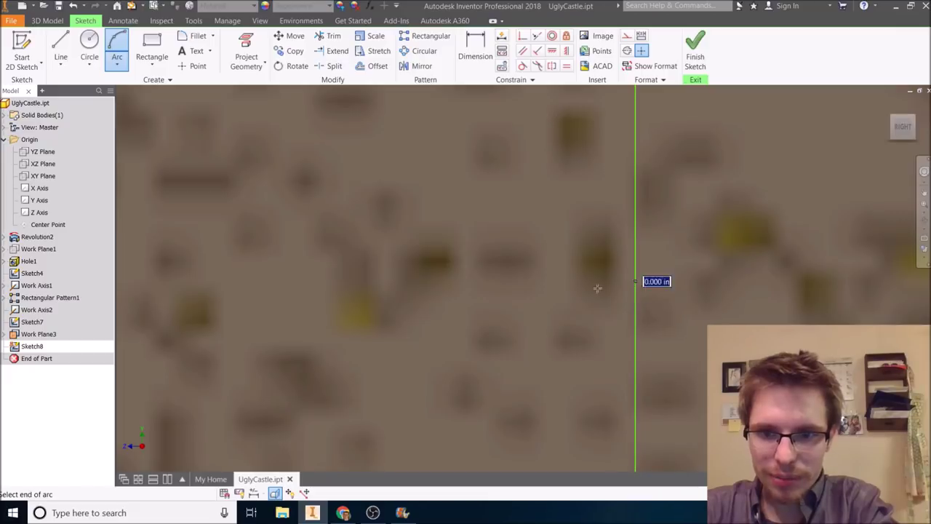
scroll(513, 284, "down", 4)
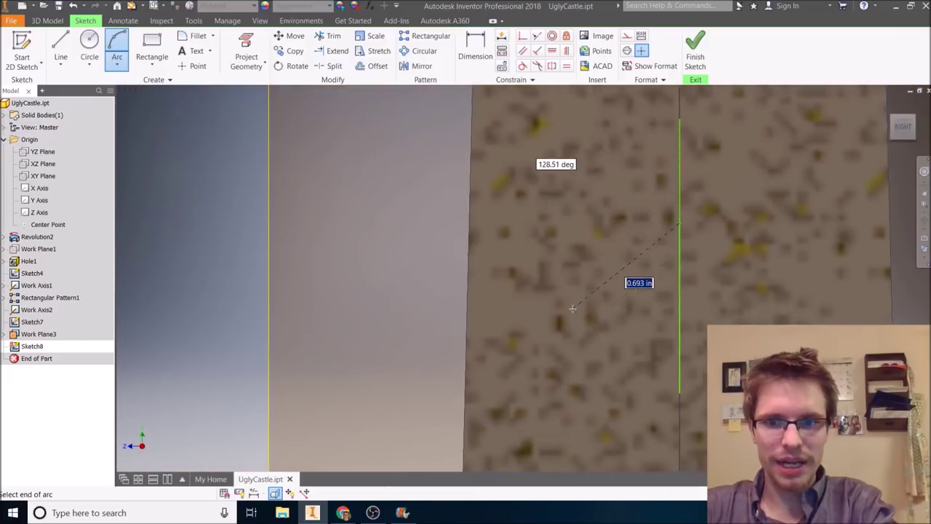
scroll(572, 309, "down", 5)
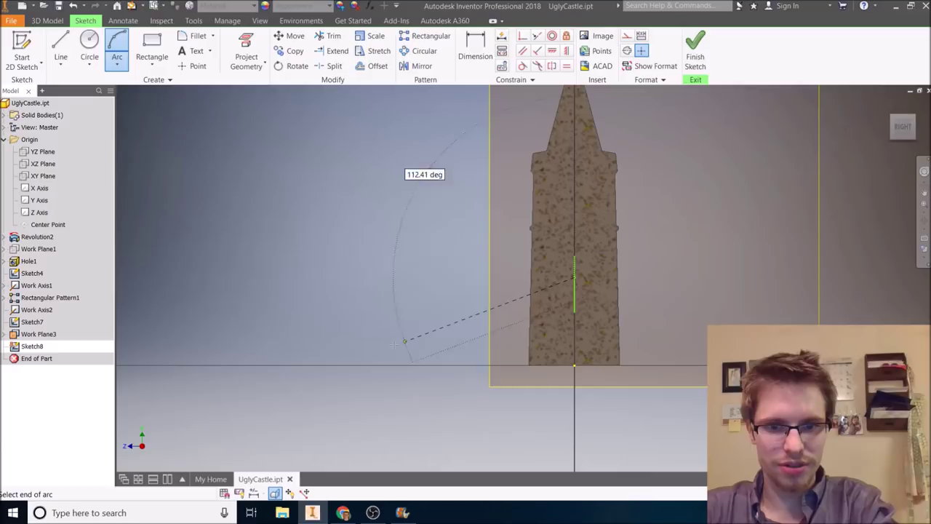
left_click(184, 365)
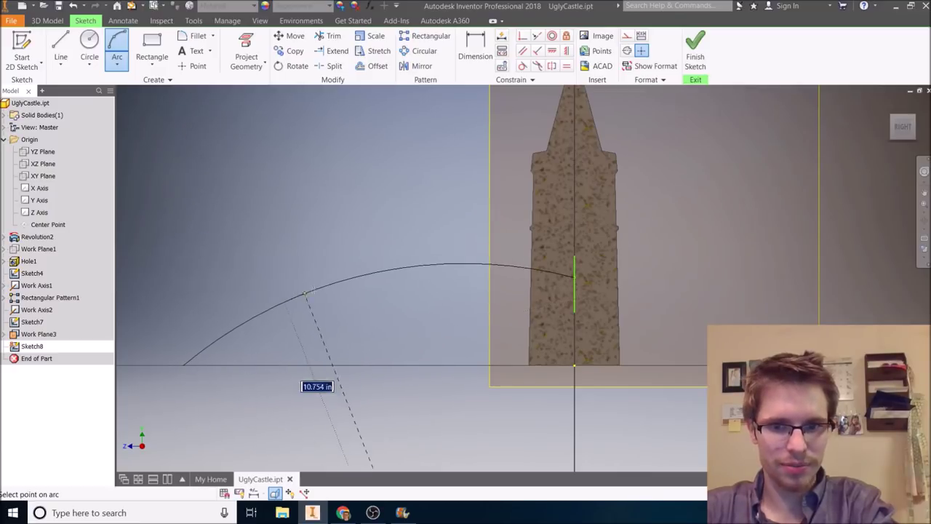
left_click(333, 295)
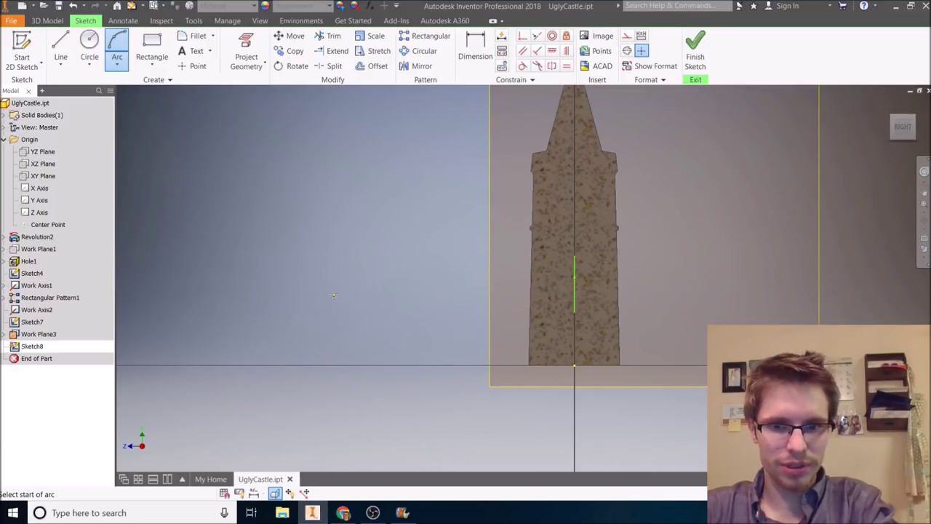
right_click(370, 313)
left_click(404, 318)
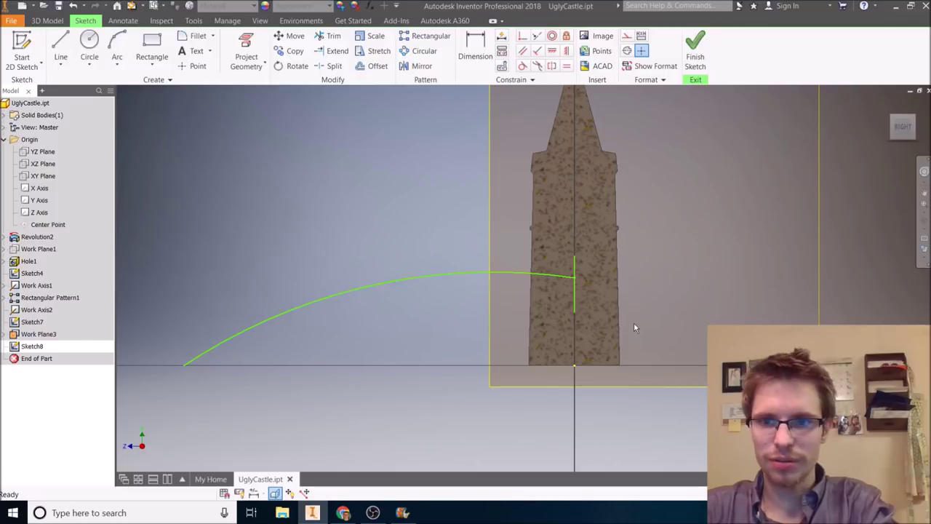
left_click(696, 55)
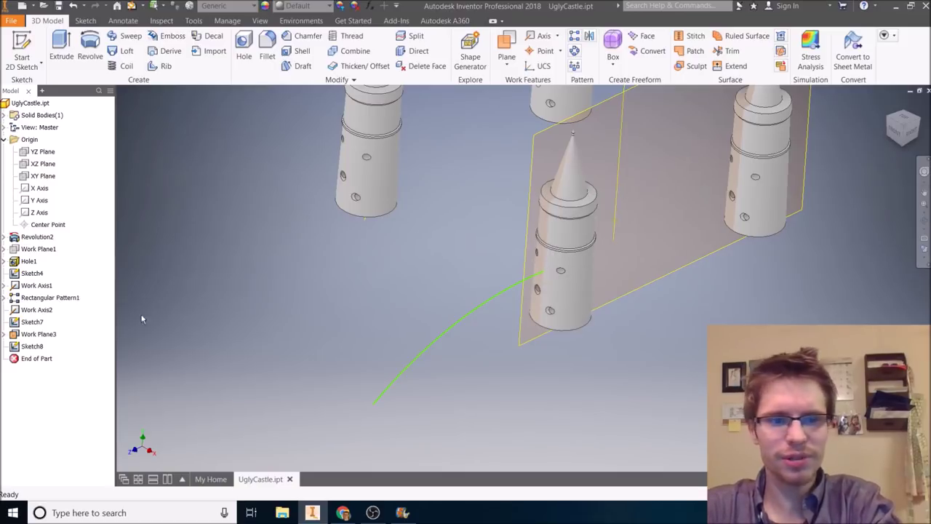
Suppress Rectangular Pattern1 from the browser so the towers are hidden.
right_click(32, 302)
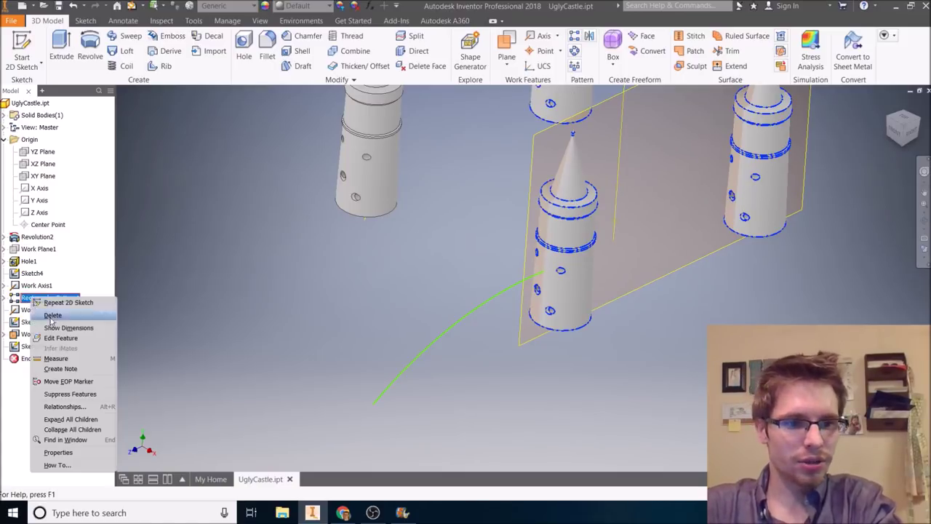
left_click(71, 399)
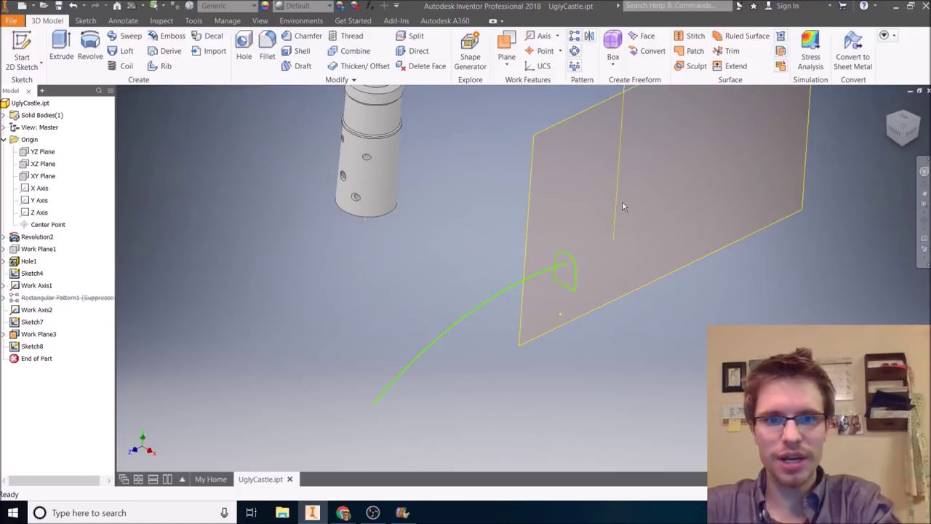
right_click(37, 298)
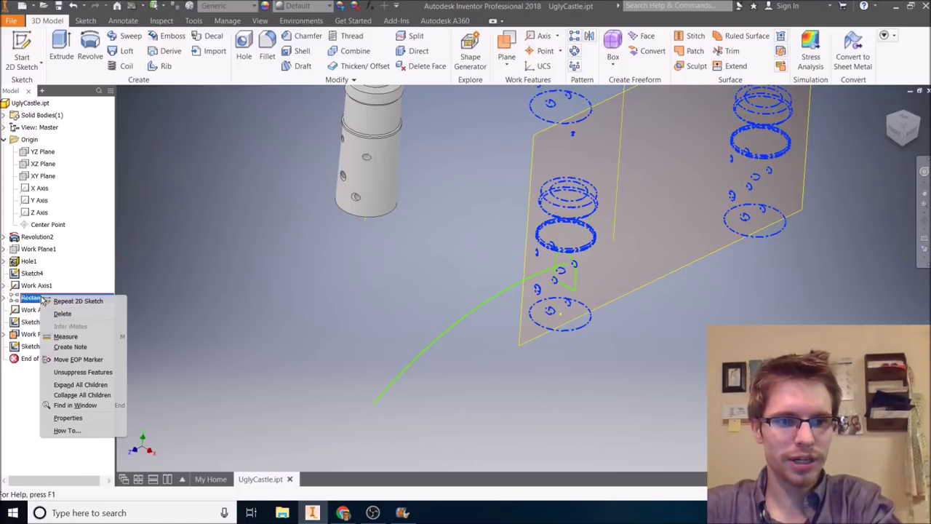
left_click(77, 371)
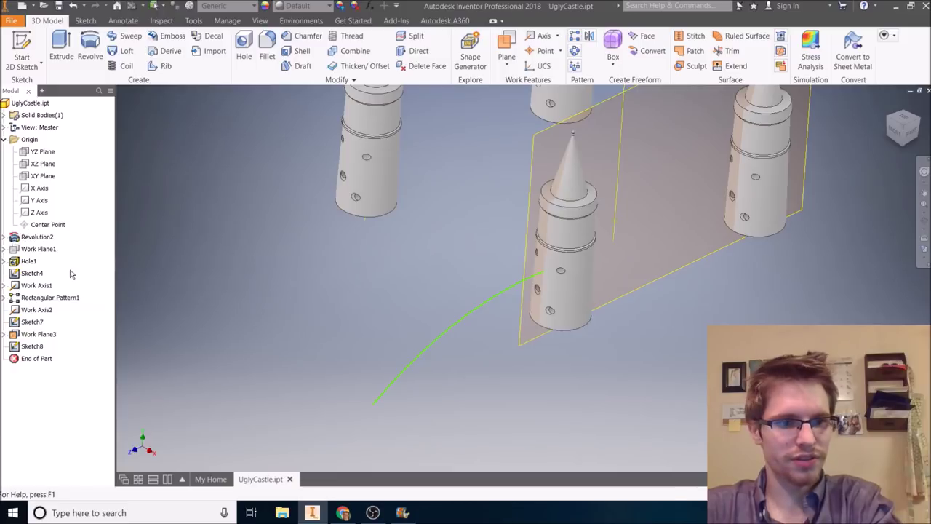
right_click(50, 296)
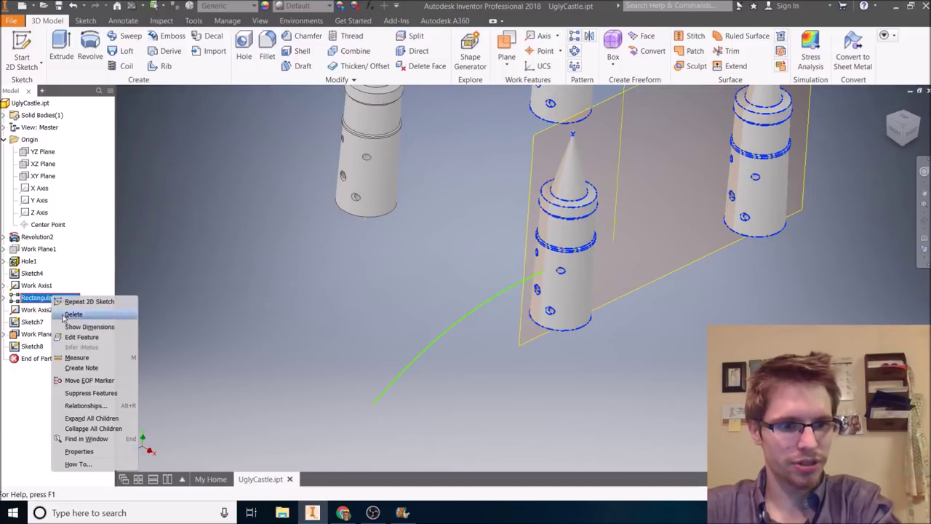
left_click(91, 393)
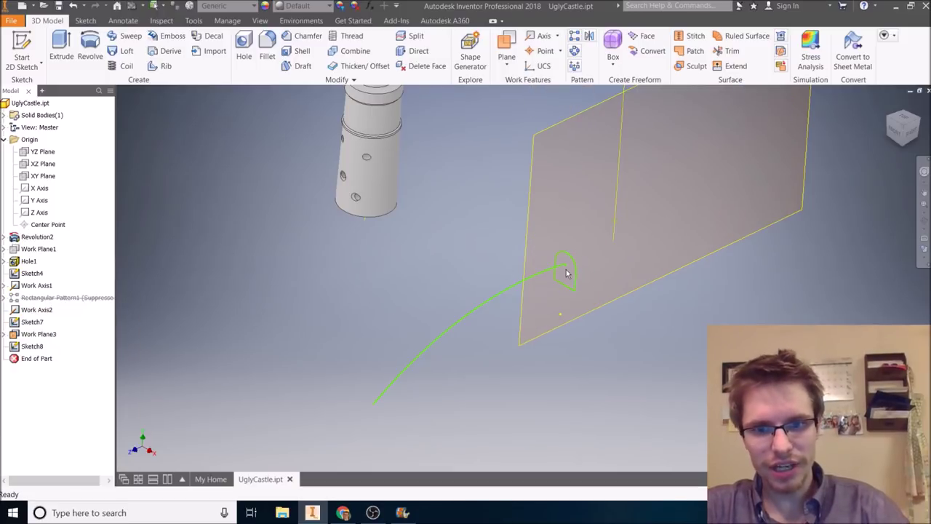
scroll(568, 274, "down", 2)
scroll(570, 270, "up", 6)
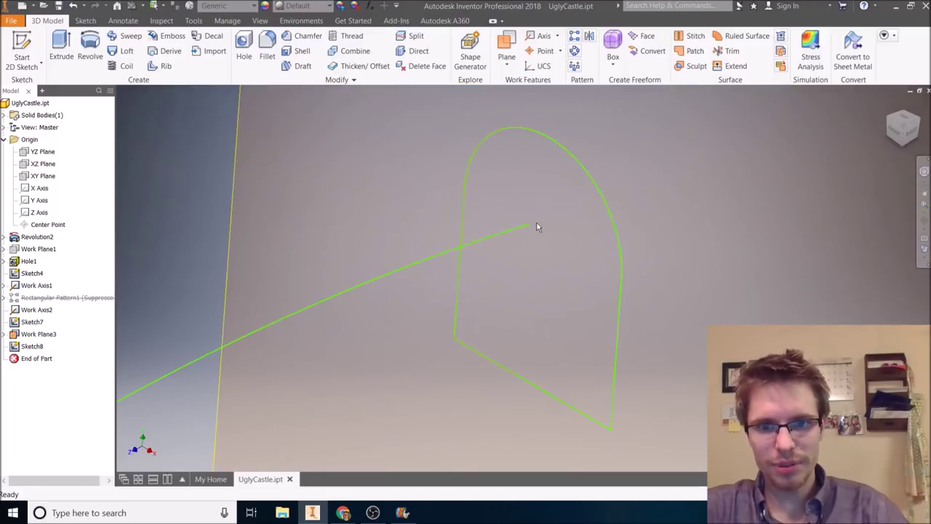
scroll(545, 236, "down", 1)
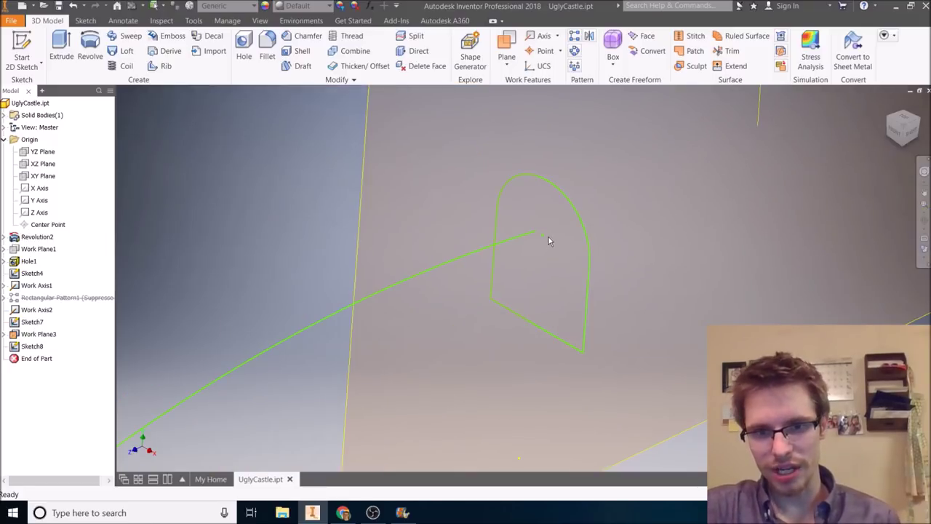
scroll(400, 283, "down", 2)
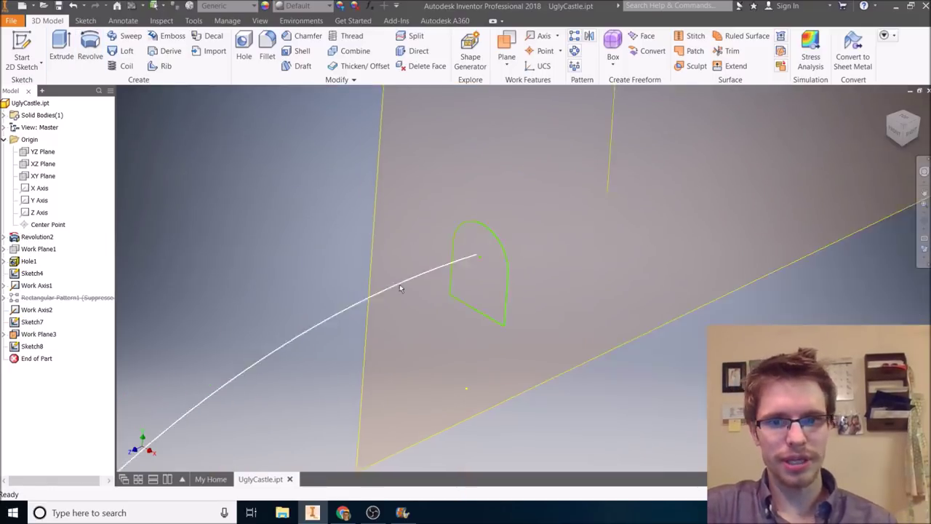
scroll(473, 270, "up", 1)
Sweep the arched profile along the green arc to create Sweep1.
left_click(129, 37)
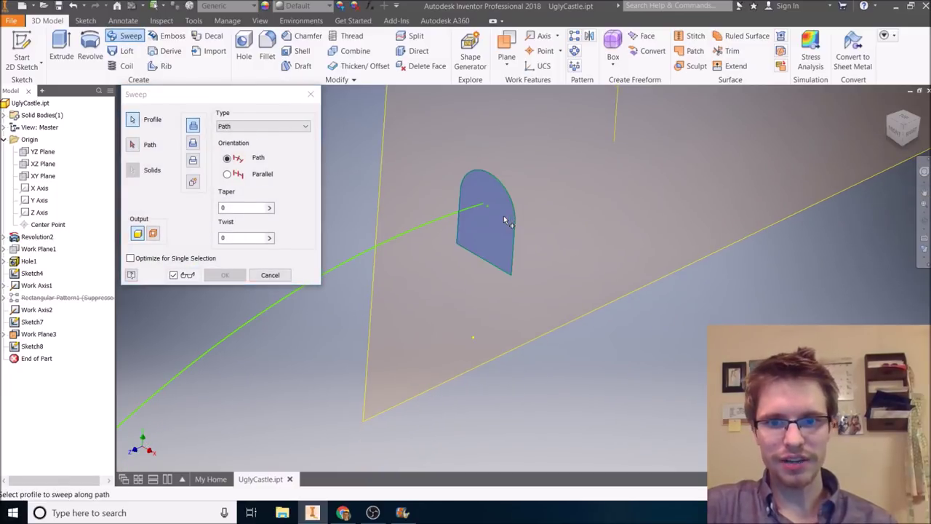
left_click(133, 147)
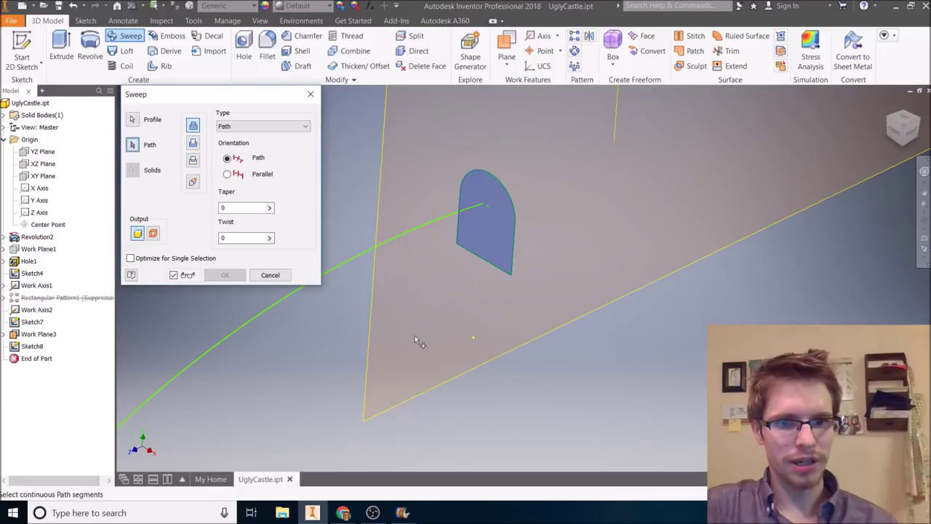
left_click(357, 258)
middle_click_drag(356, 255, 465, 69)
left_click(225, 275)
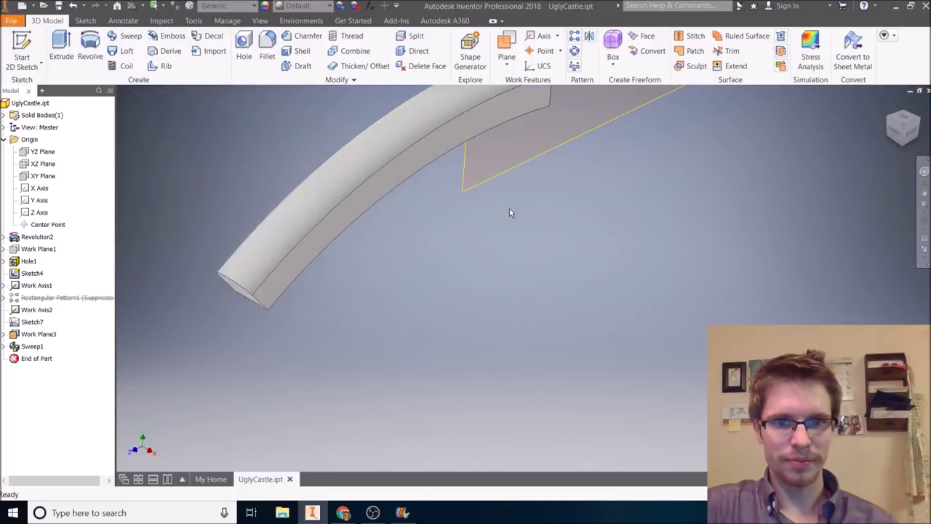
Unsuppress Rectangular Pattern1 to restore the towers, then bring up the assignment document.
scroll(509, 209, "down", 3)
middle_click_drag(502, 256, 508, 408)
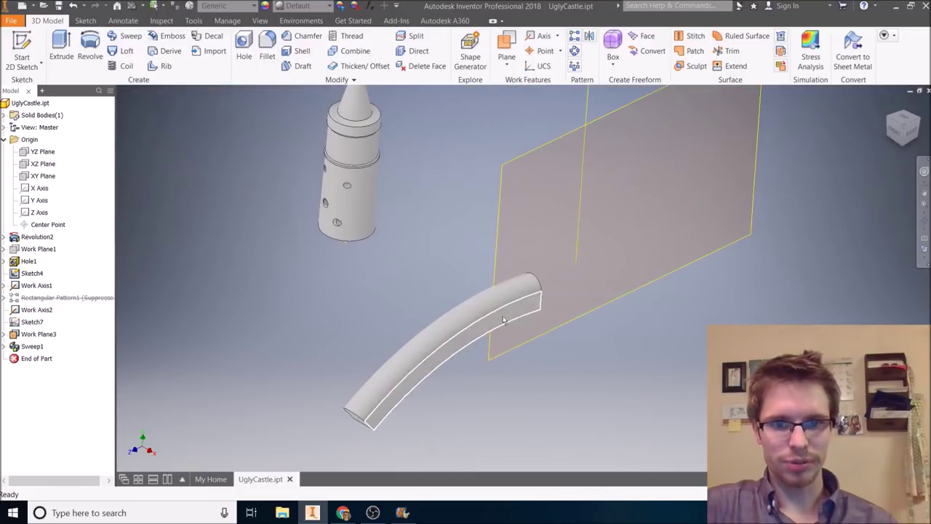
right_click(63, 298)
right_click(45, 300)
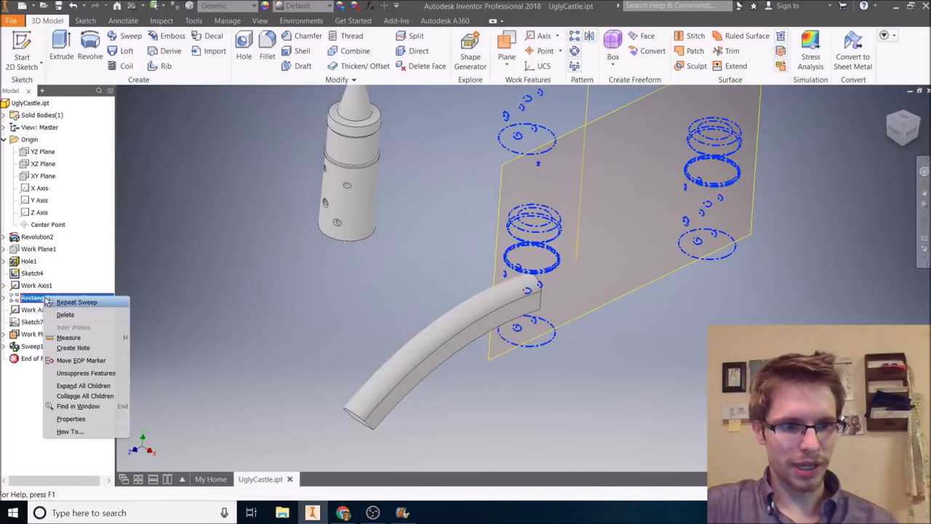
left_click(85, 372)
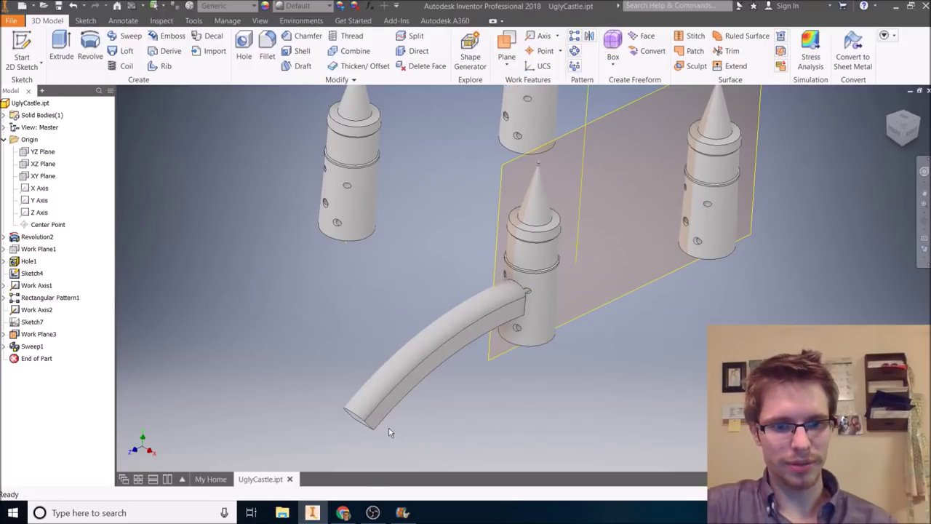
left_click(345, 513)
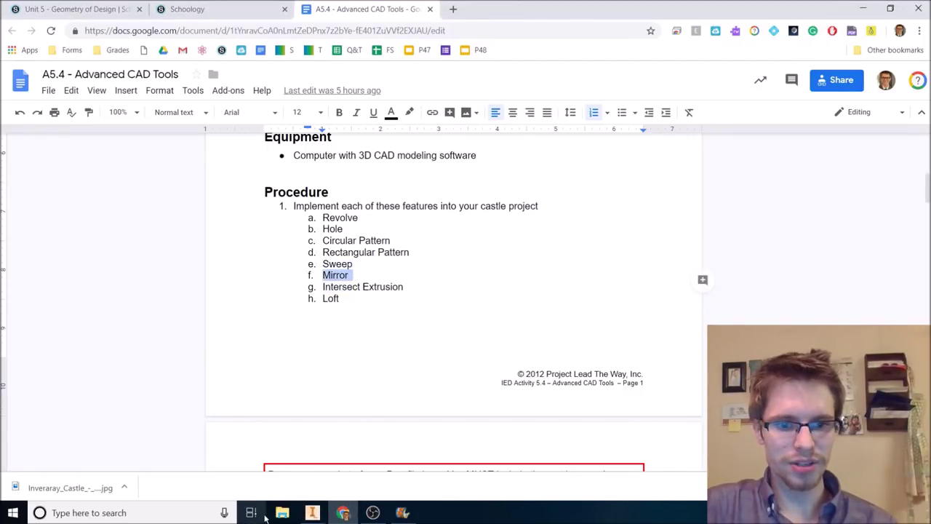
Switch from the procedure list back to the UglyCastle part in Inventor.
left_click(312, 513)
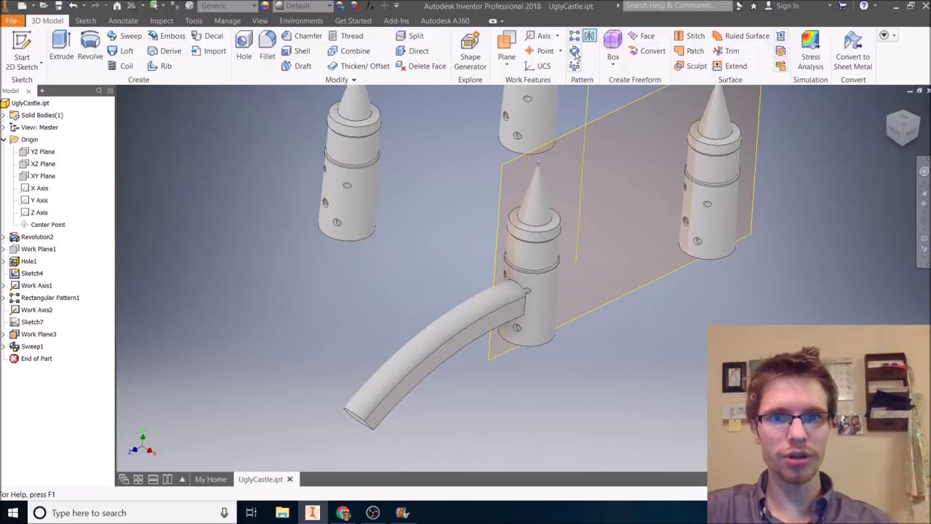
Create a work plane offset 105 from the YZ Plane.
left_click(508, 65)
left_click(553, 115)
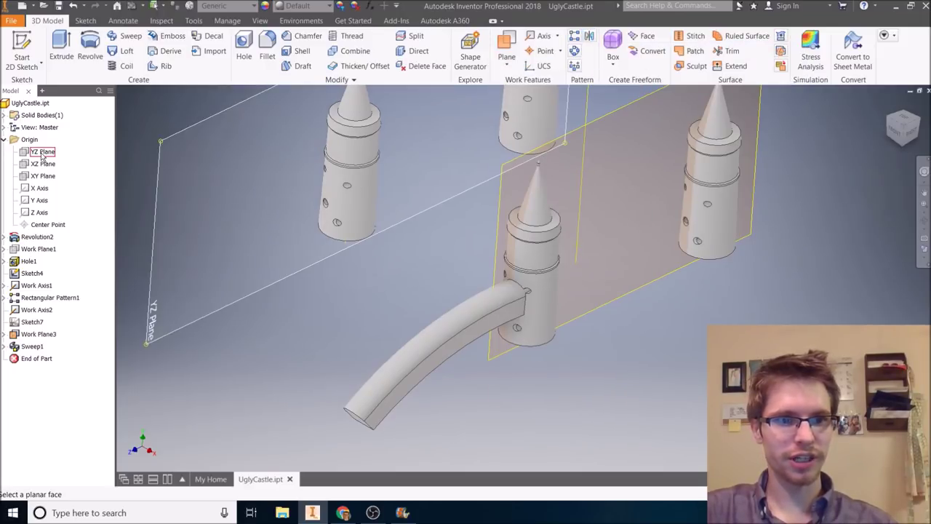
left_click(42, 153)
type("10")
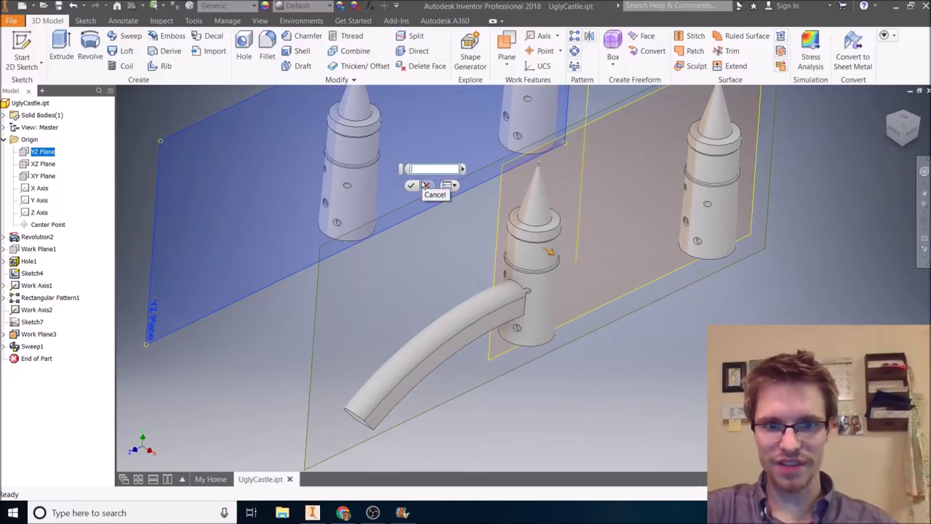
type("5")
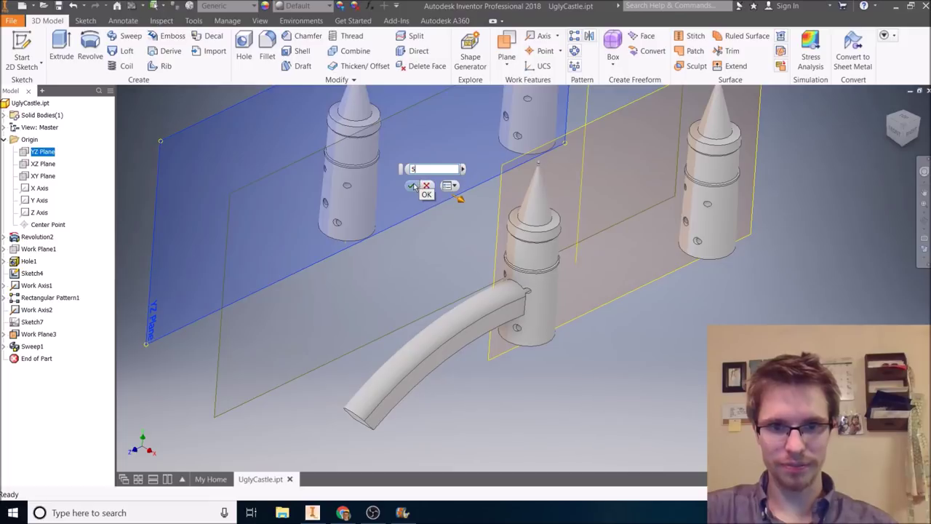
left_click(412, 185)
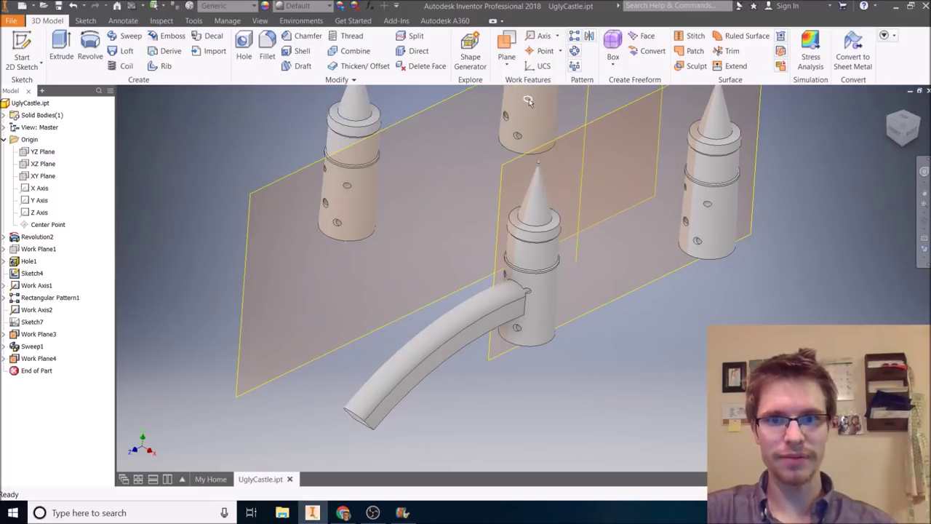
Mirror the swept bridge across Work Plane4 as Mirror1, then highlight 'Intersect Extrusion' in the doc.
left_click(589, 36)
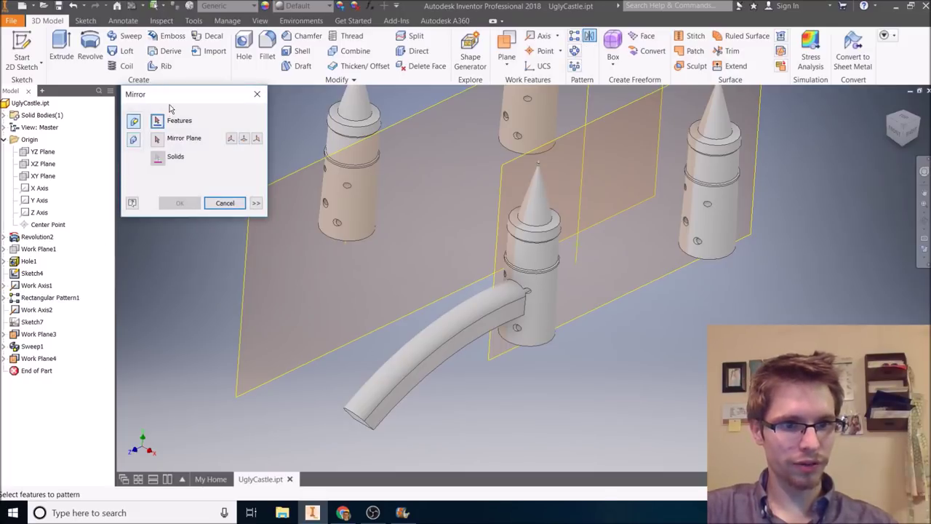
left_click(420, 355)
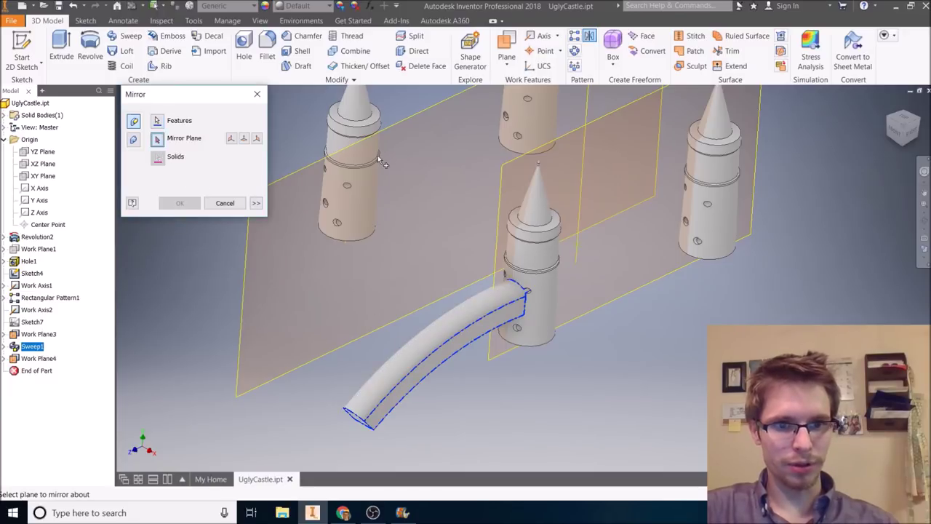
left_click(309, 169)
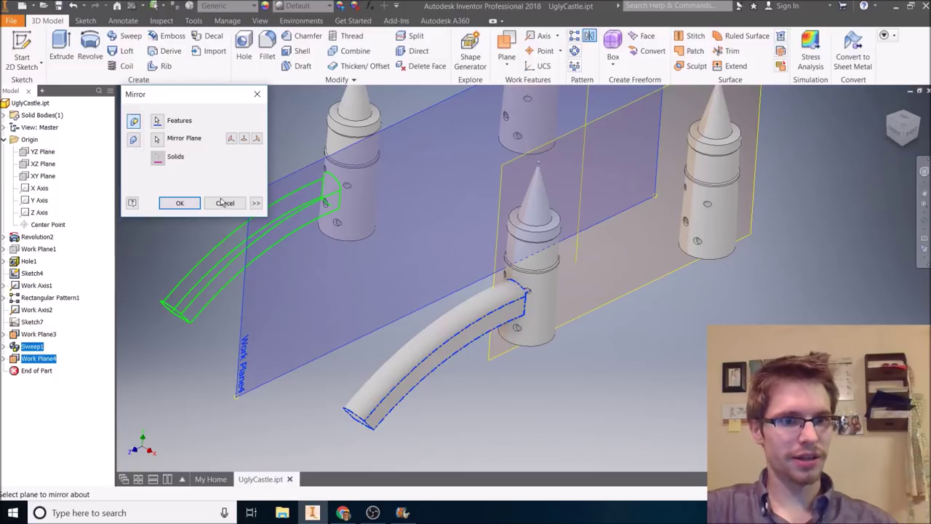
left_click(179, 203)
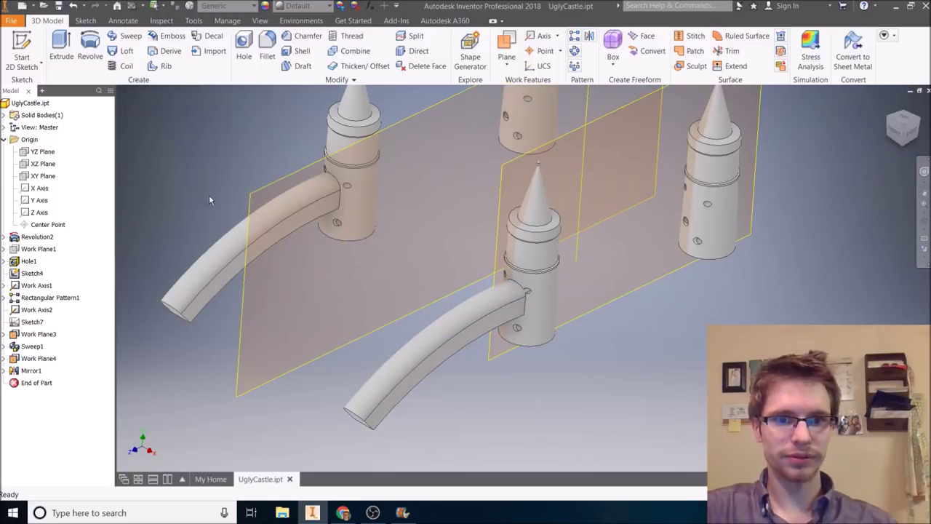
left_click(343, 513)
left_click_drag(408, 286, 328, 298)
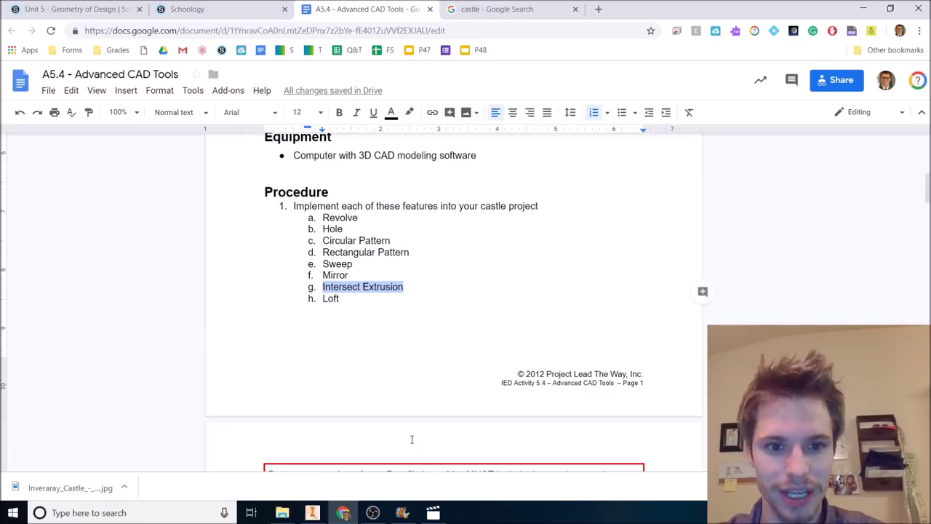
Replace item g's 'Intersect Extrusion' with 'Extrude with Taper', then return to Inventor.
key("BackSpace")
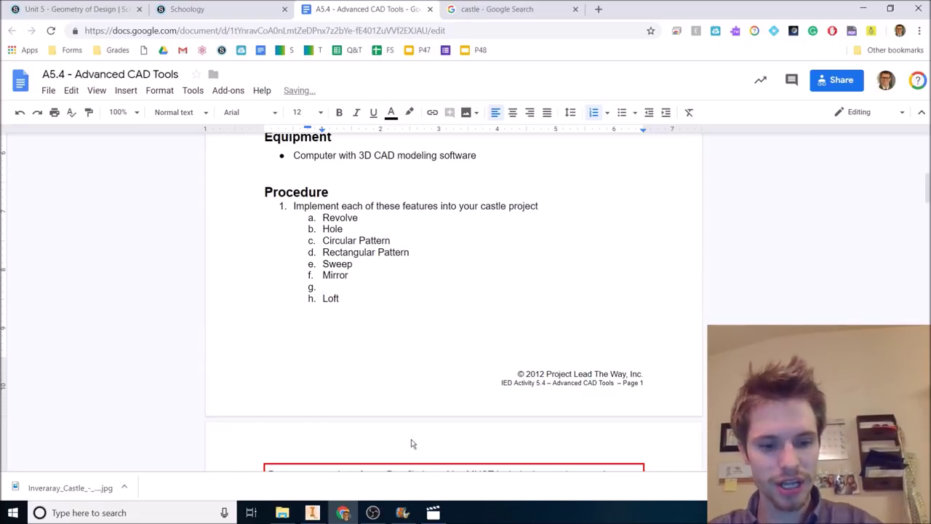
type("Extrus")
type("e with Taper")
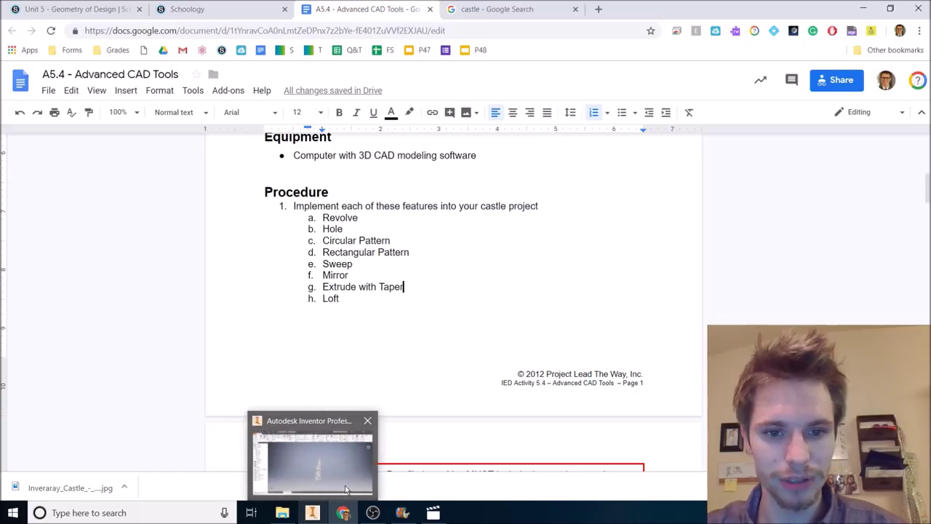
left_click(315, 516)
Add Work Plane5 offset 1.0625 in from the XY Plane, in front of the tower.
scroll(526, 288, "up", 3)
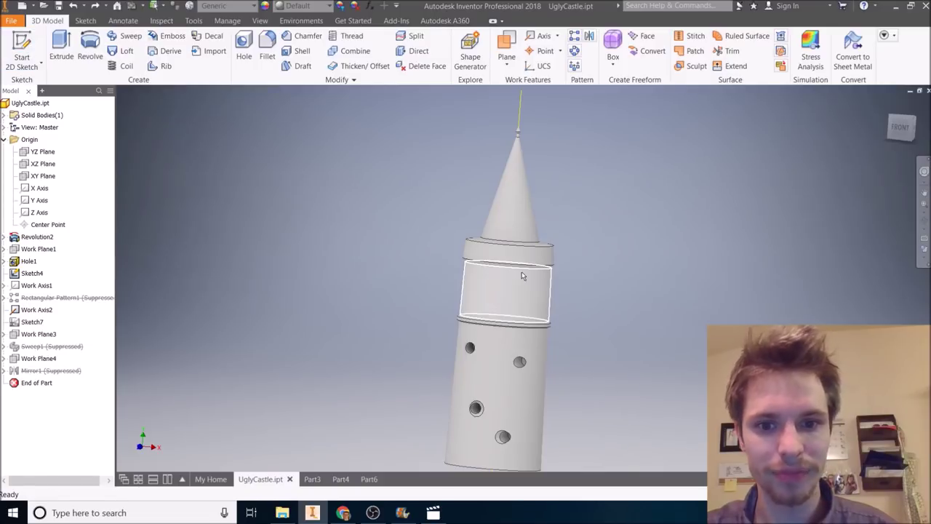
middle_click_drag(445, 318, 469, 345, "shift")
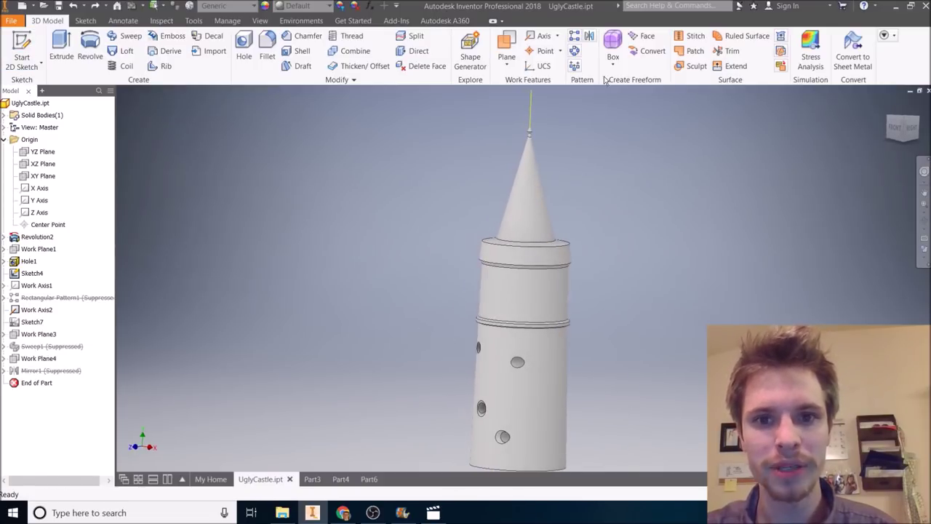
left_click(506, 59)
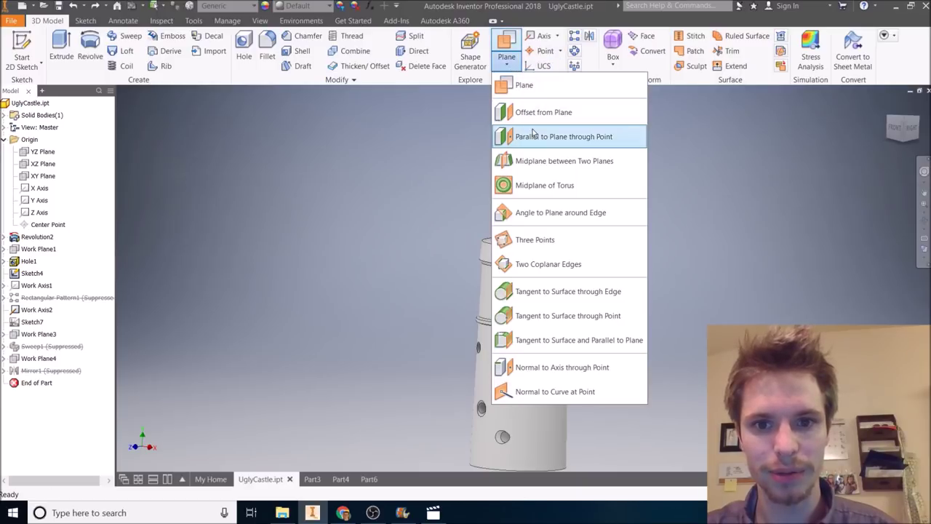
left_click(542, 115)
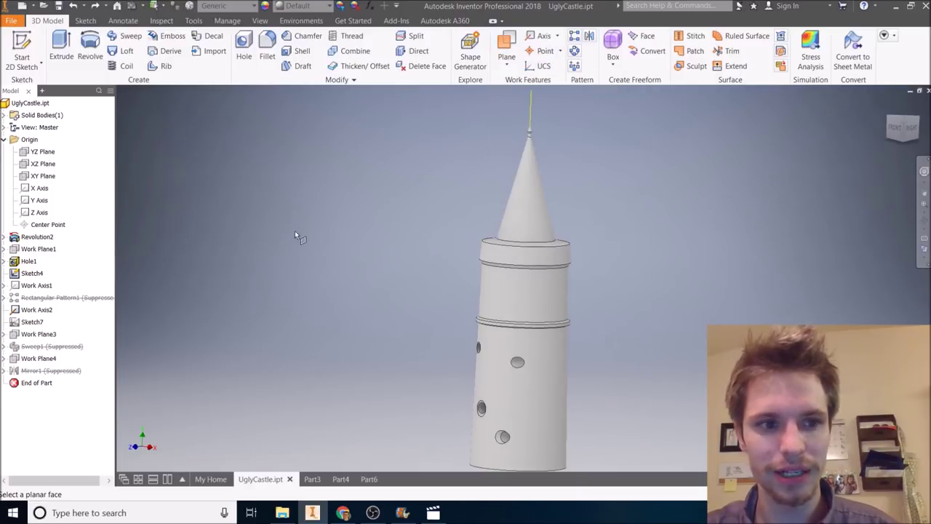
left_click(43, 176)
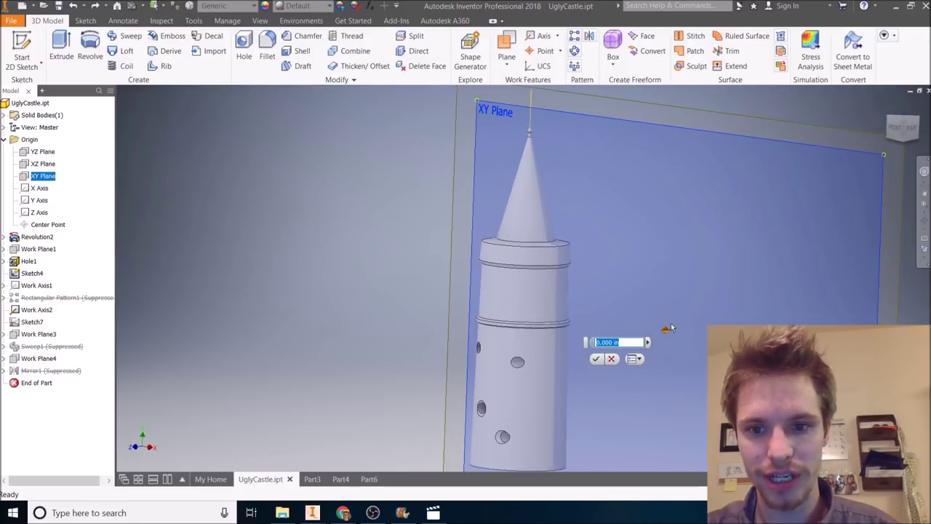
left_click_drag(669, 335, 635, 334)
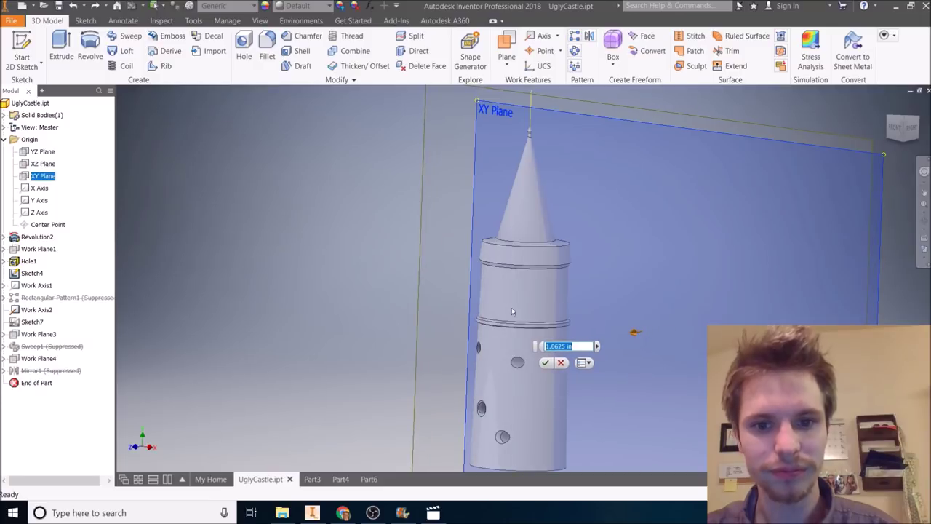
left_click(544, 362)
Start a sketch on Work Plane5 and draw the window rectangle on the tower.
left_click(29, 64)
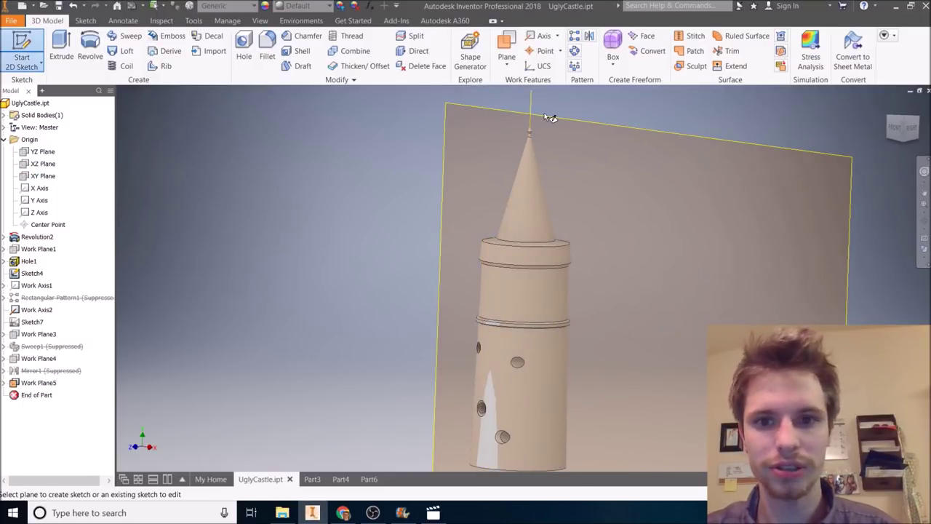
left_click(545, 118)
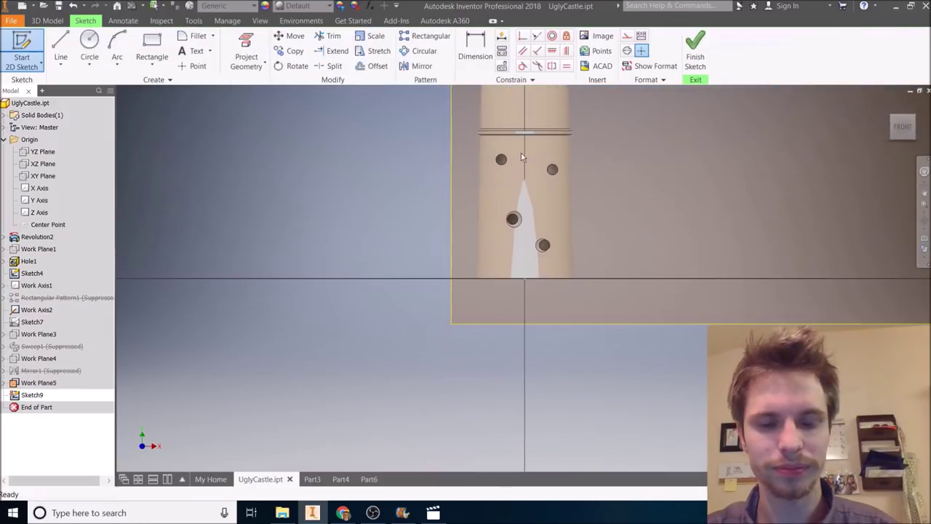
left_click(152, 51)
left_click(453, 254)
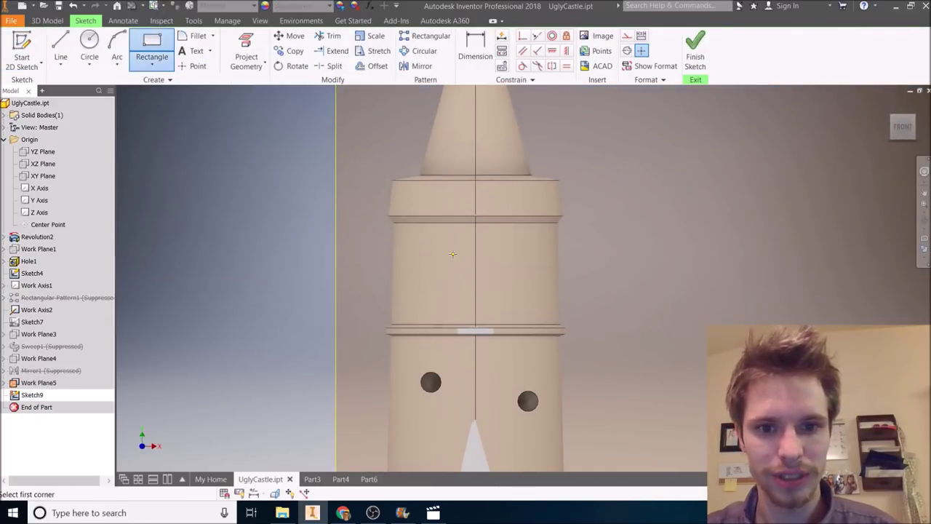
left_click(495, 313)
scroll(445, 315, "up", 6)
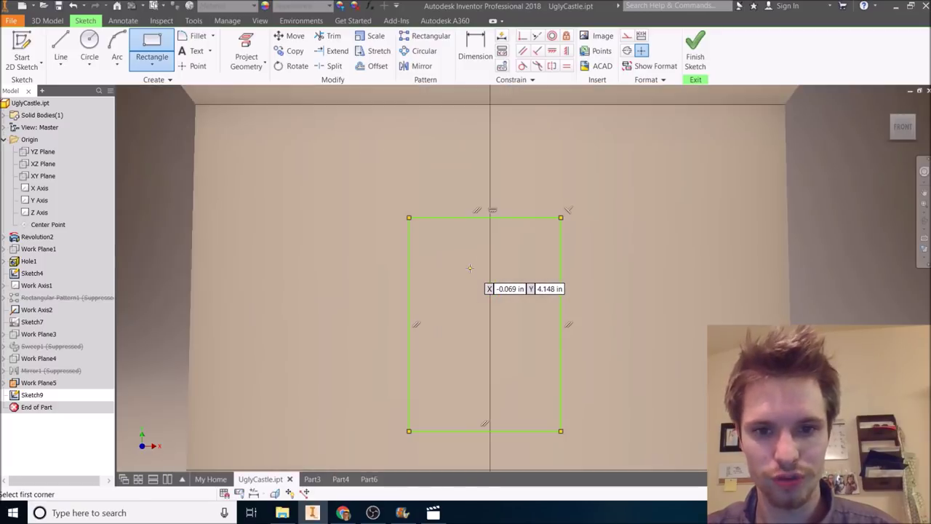
scroll(440, 312, "down", 5)
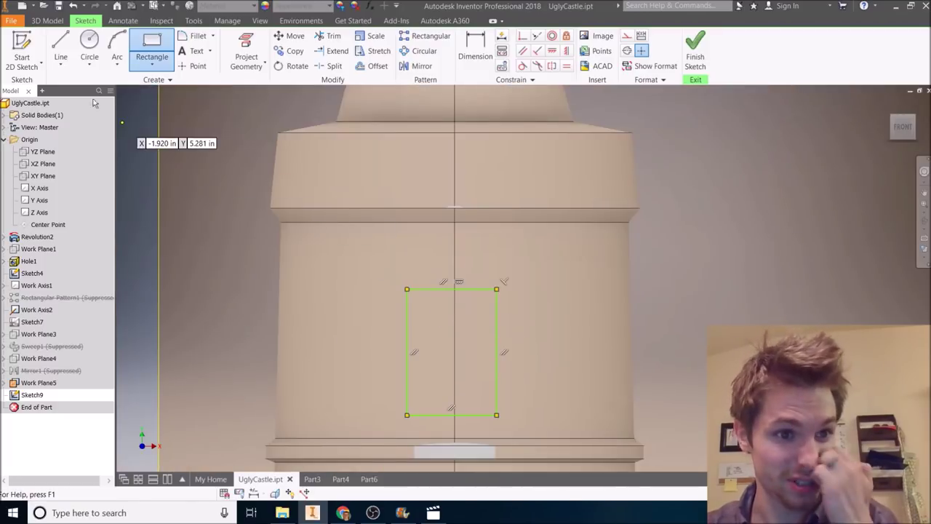
Draw two slanted lines from the rectangle's top corners meeting in a peak.
left_click(61, 50)
scroll(400, 293, "up", 6)
left_click(412, 284)
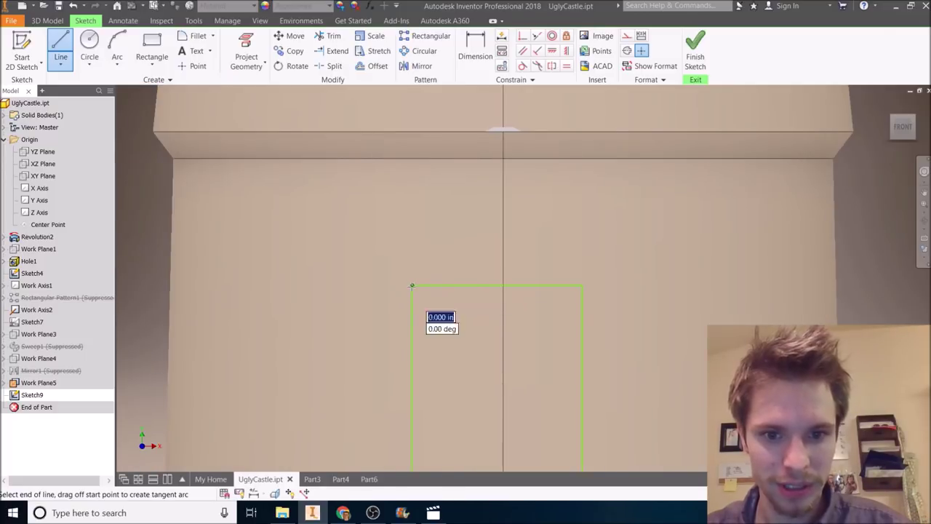
left_click(497, 198)
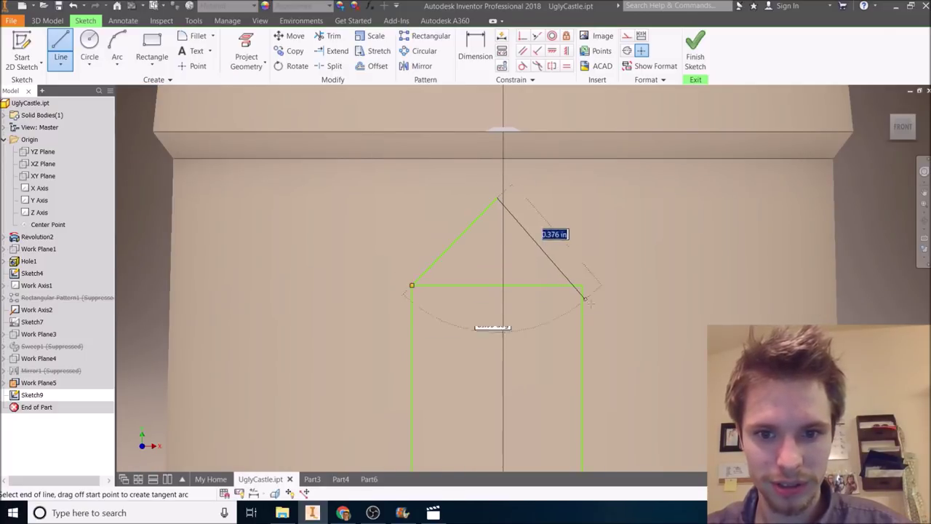
left_click(598, 305)
right_click(646, 231)
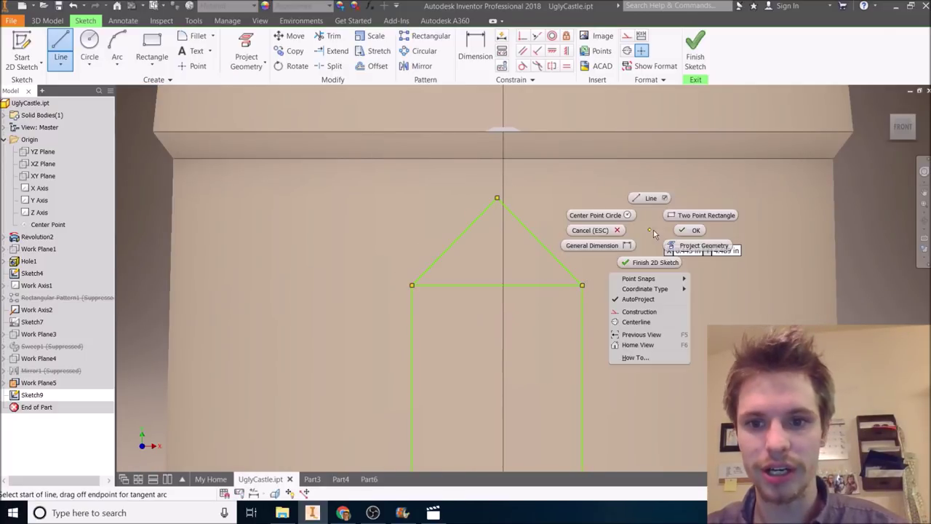
left_click(671, 245)
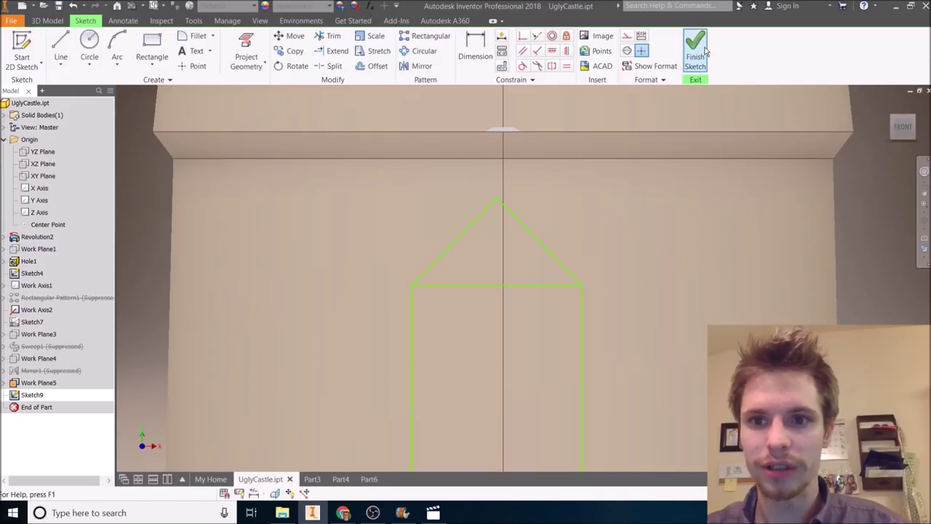
Trim the rectangle's top edge under the peak and finish the window sketch.
left_click(329, 36)
left_click(473, 286)
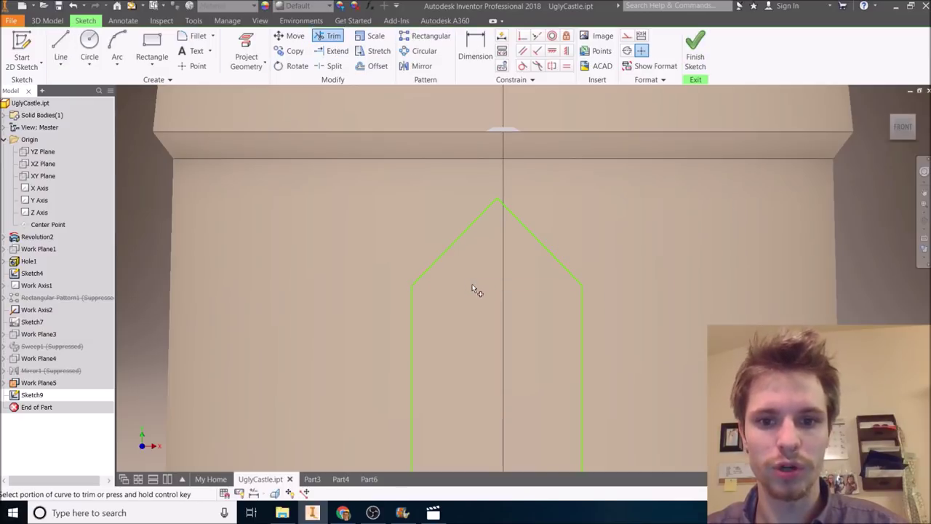
scroll(399, 362, "down", 3)
mouse_move(399, 363)
middle_mouse_down()
mouse_move(452, 327)
mouse_move(459, 271)
middle_mouse_up()
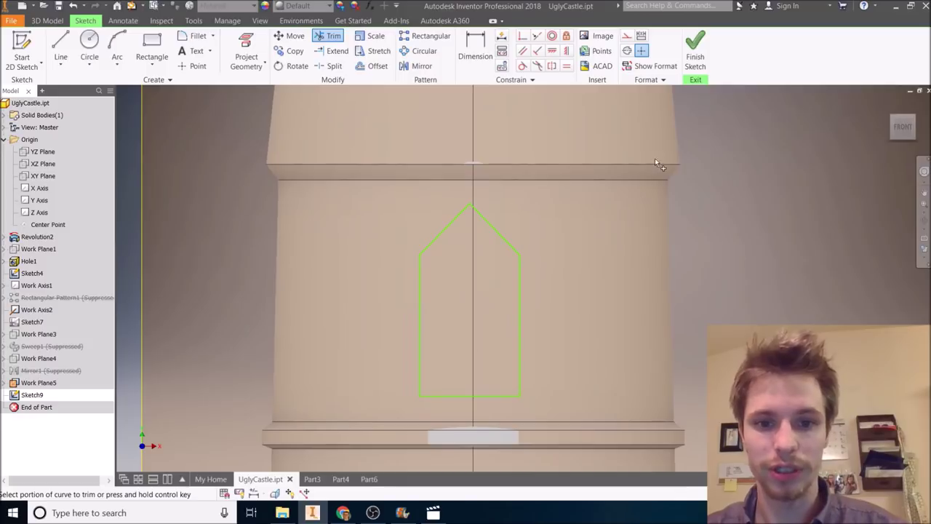
left_click(696, 51)
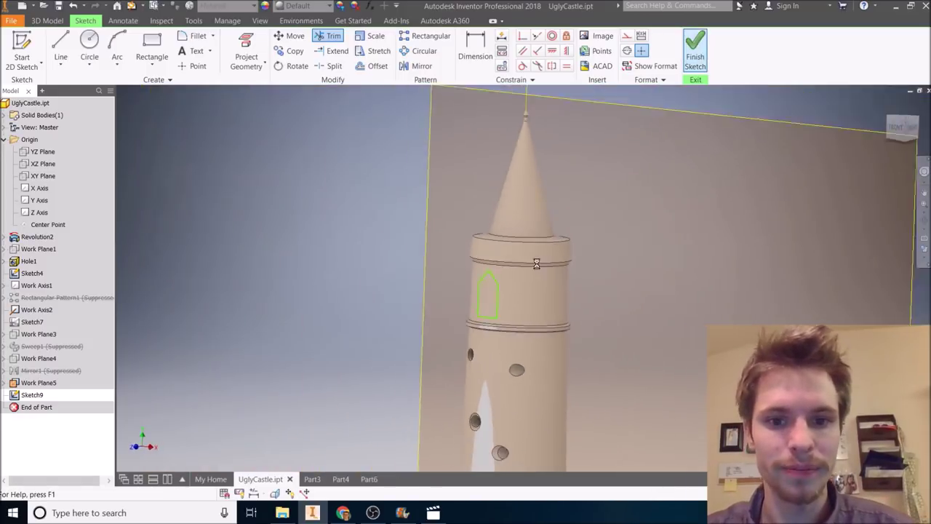
scroll(508, 303, "up", 3)
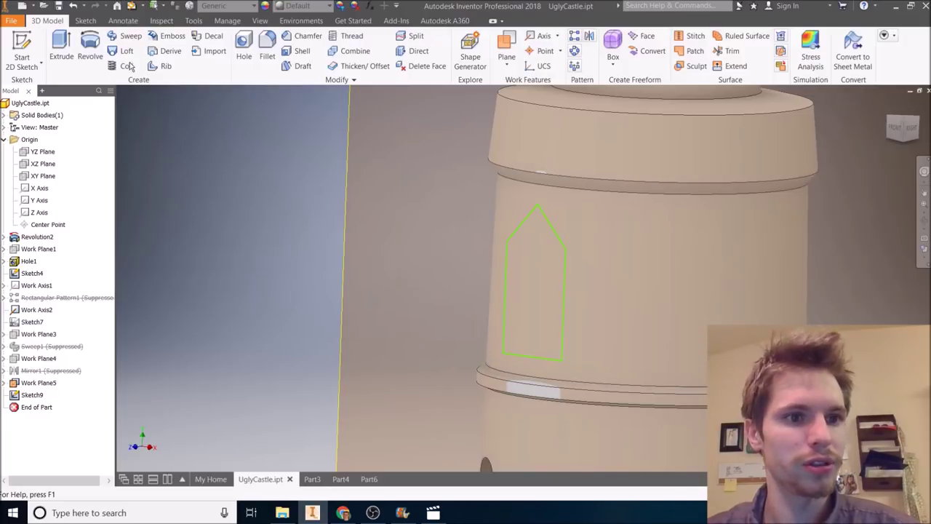
key("e")
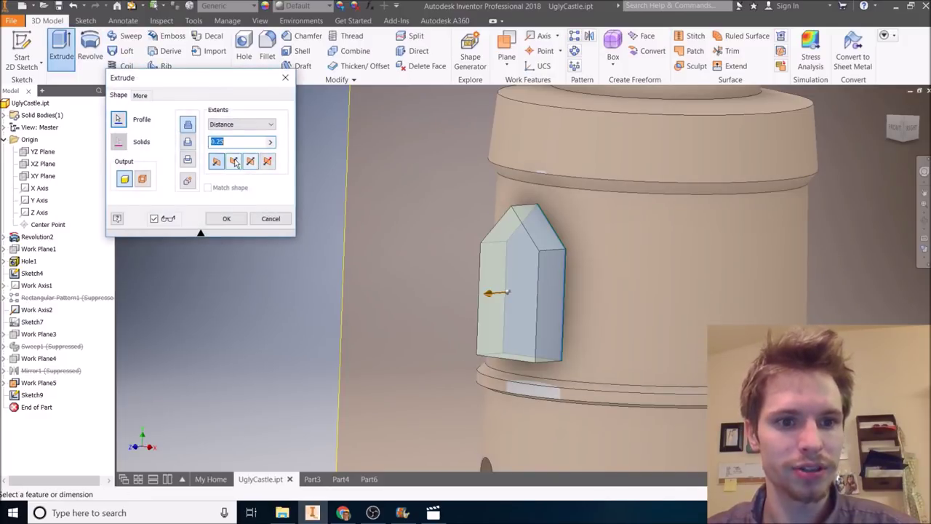
Cut the pointed window 0.25 deep into the tower with a -30 taper.
left_click(187, 144)
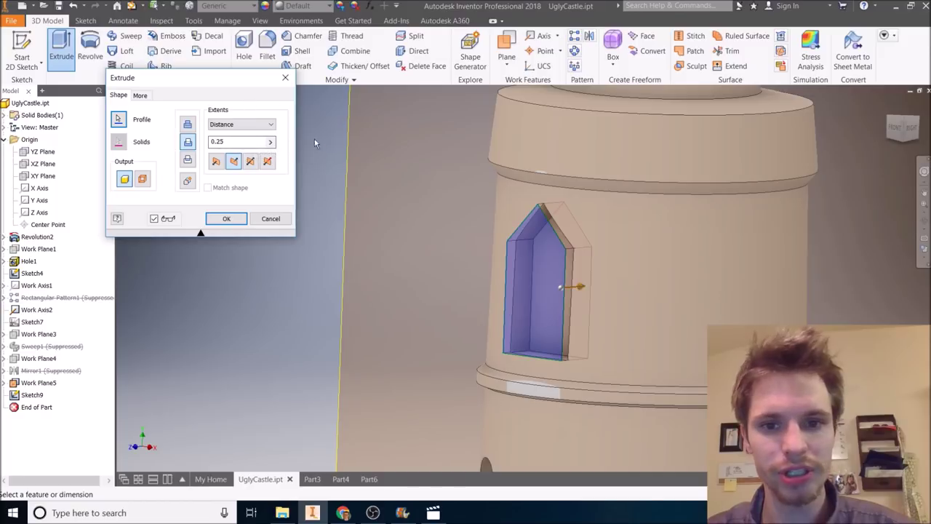
left_click(141, 98)
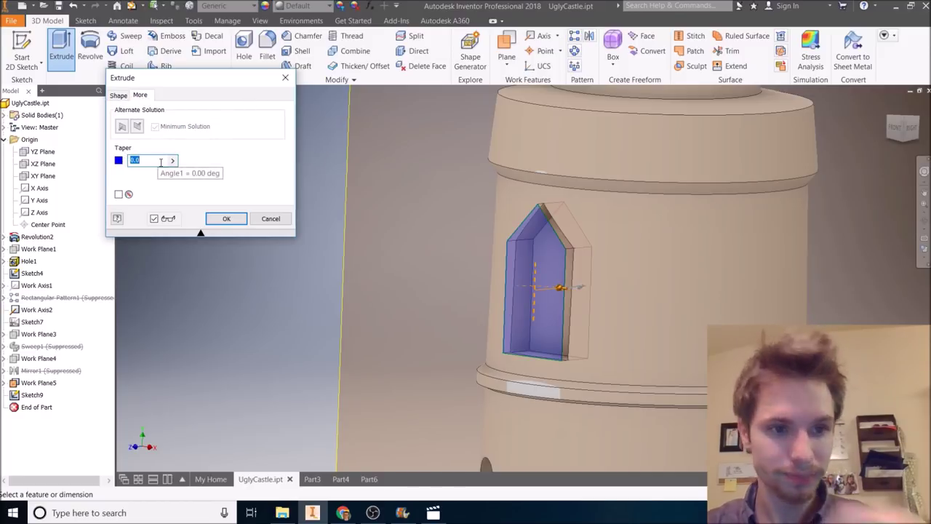
type("15")
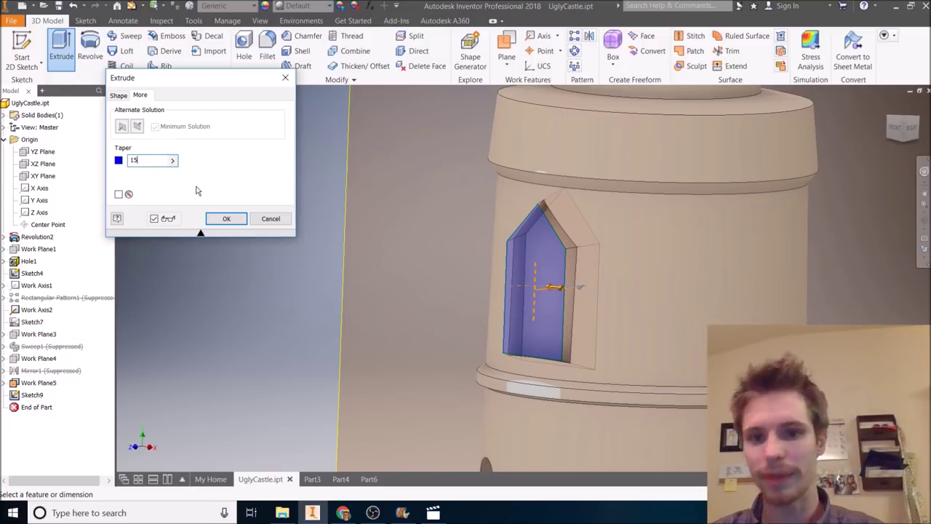
key("BackSpace")
key("BackSpace")
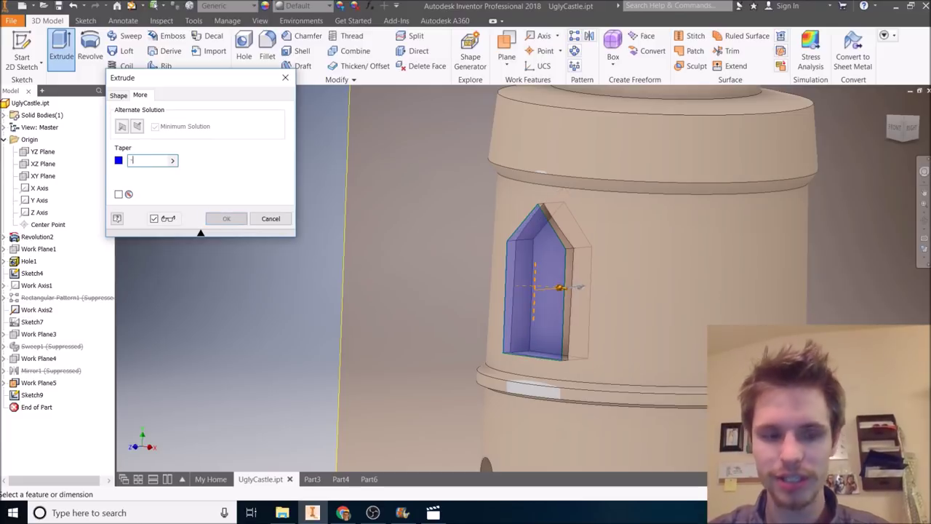
type("-1")
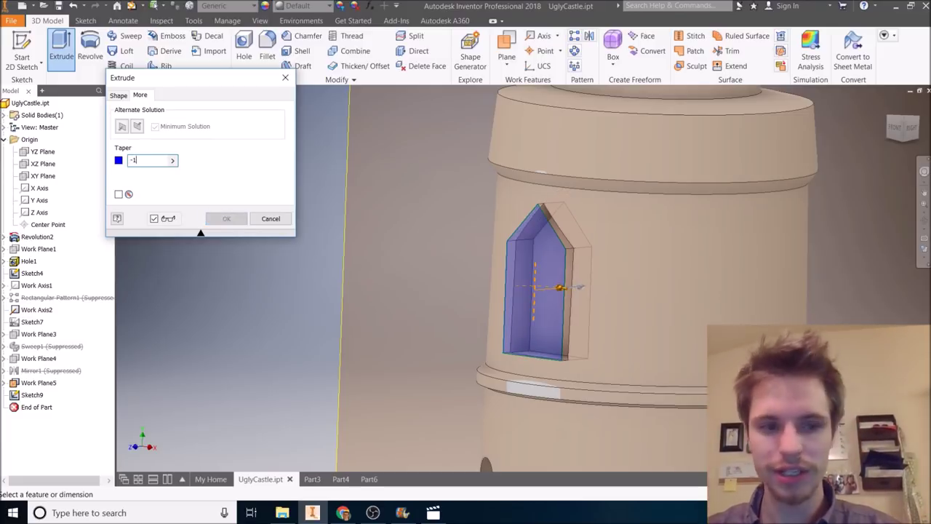
type("5")
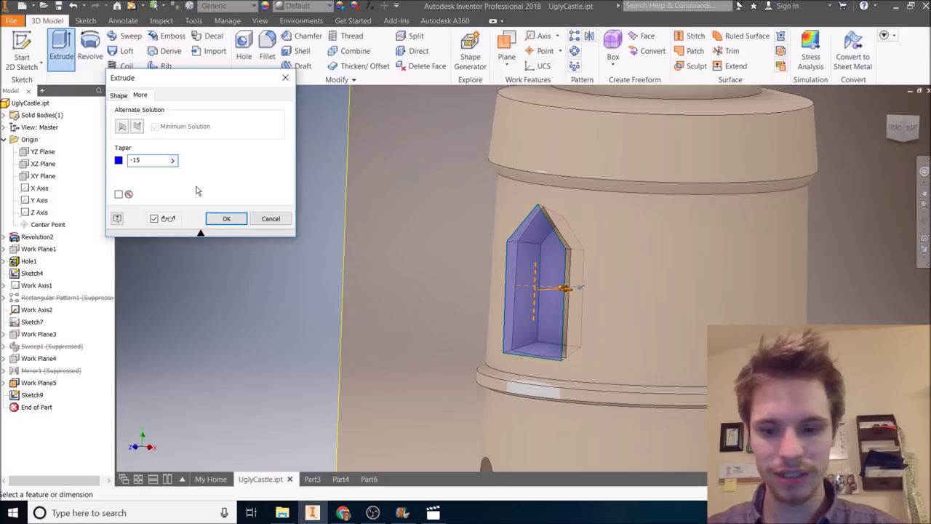
type("30")
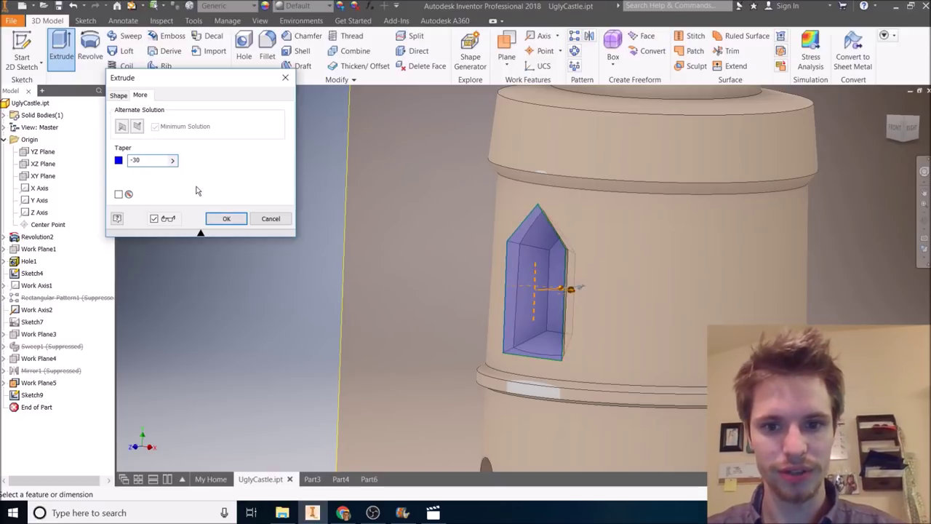
left_click(221, 219)
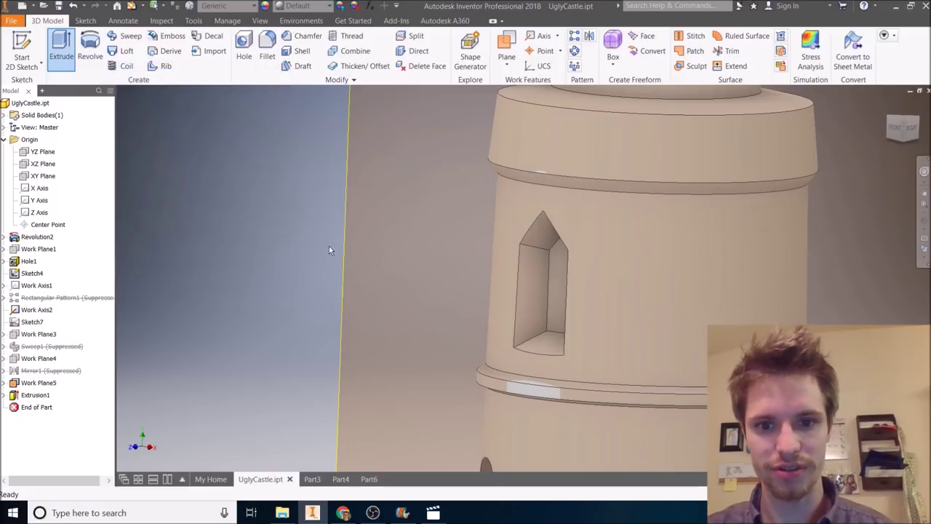
Orbit to inspect the window, then highlight Loft in the procedure document.
middle_click_drag(565, 311, 486, 280, "shift")
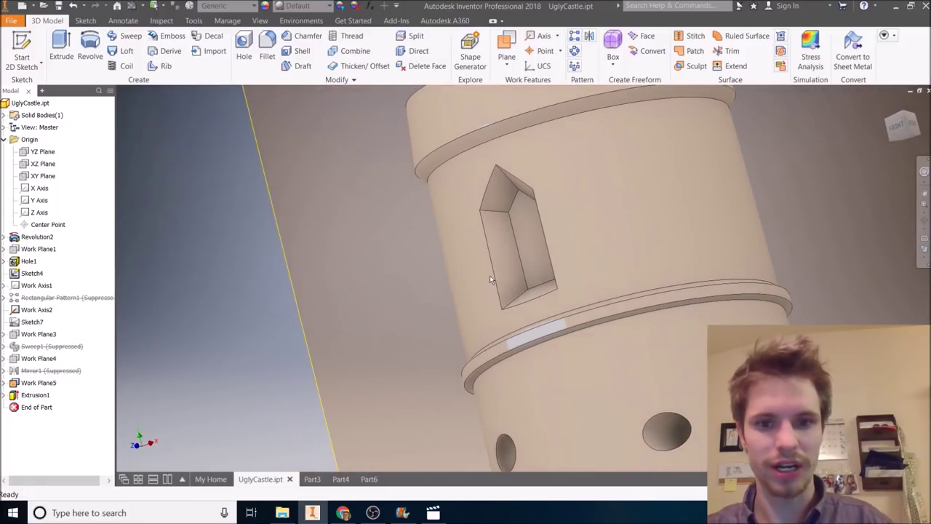
key("alt+Tab")
left_click_drag(351, 301, 317, 299)
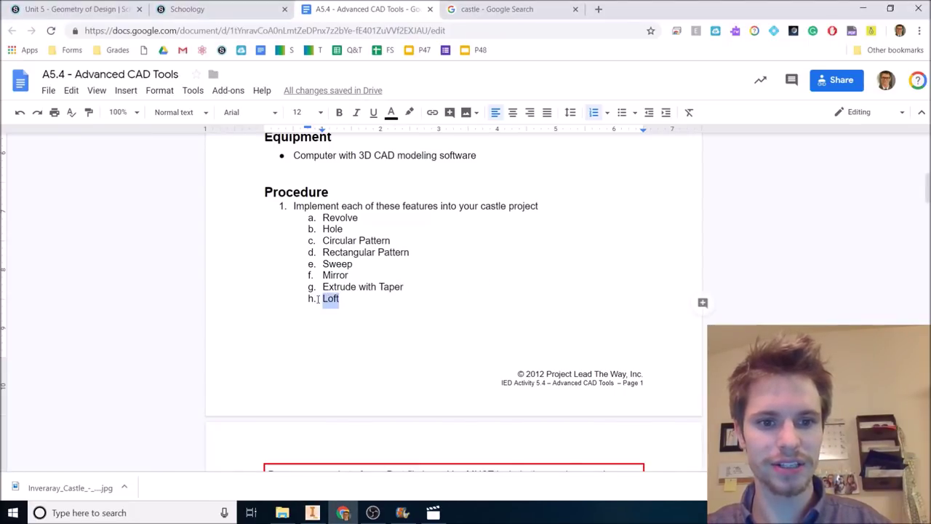
Switch back to the UglyCastle part in Inventor.
key("alt+Tab")
key("alt+Tab")
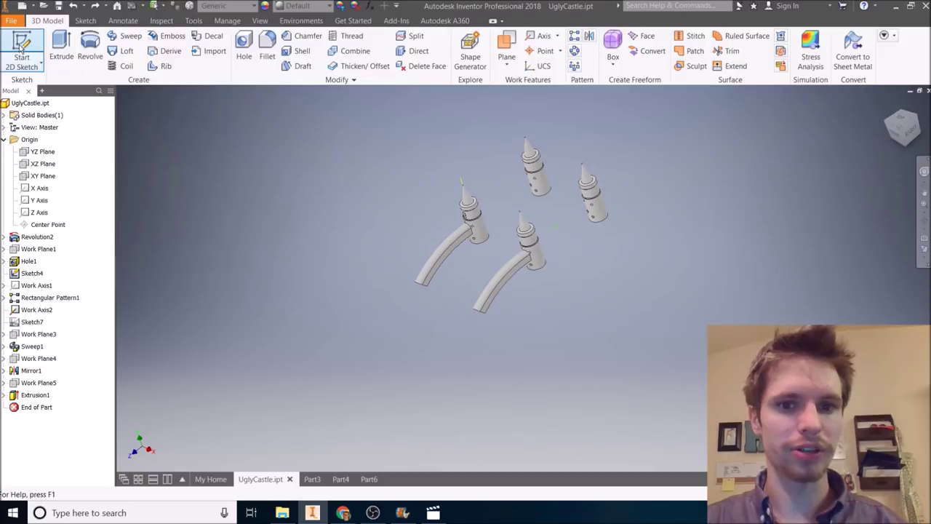
Sketch a rectangle on the XZ Plane enclosing all four tower bases.
left_click(21, 48)
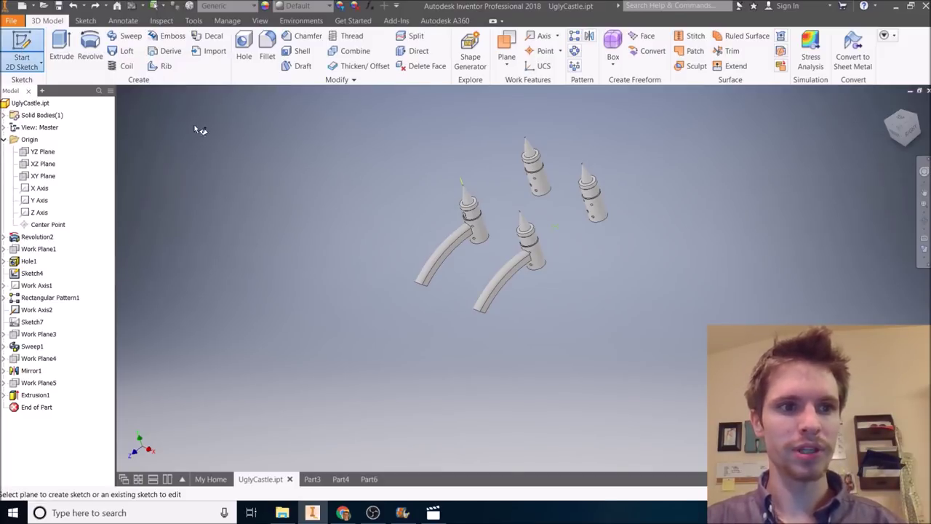
left_click(52, 166)
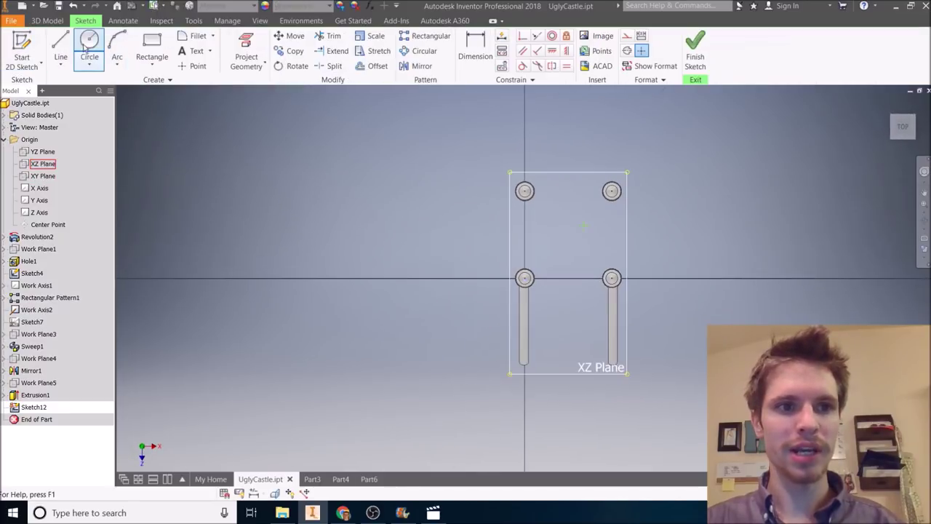
left_click(152, 44)
left_click(510, 171)
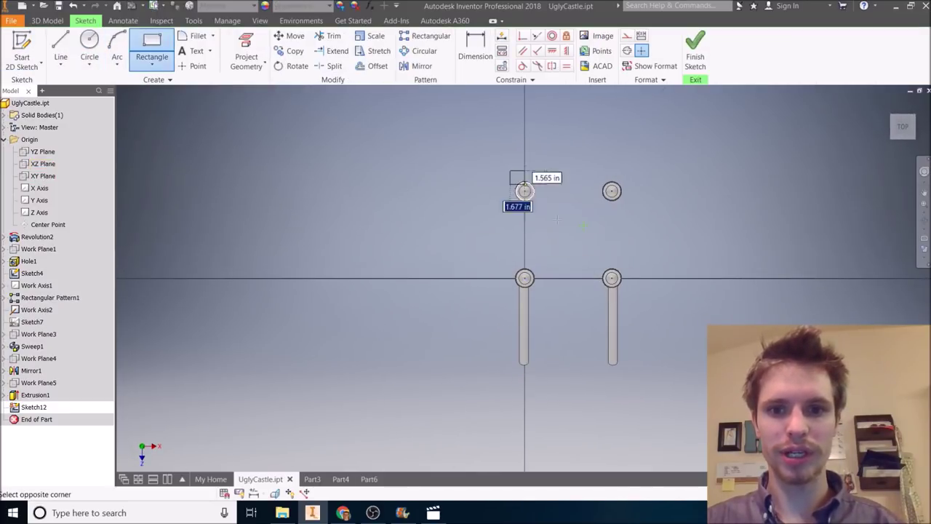
left_click(633, 294)
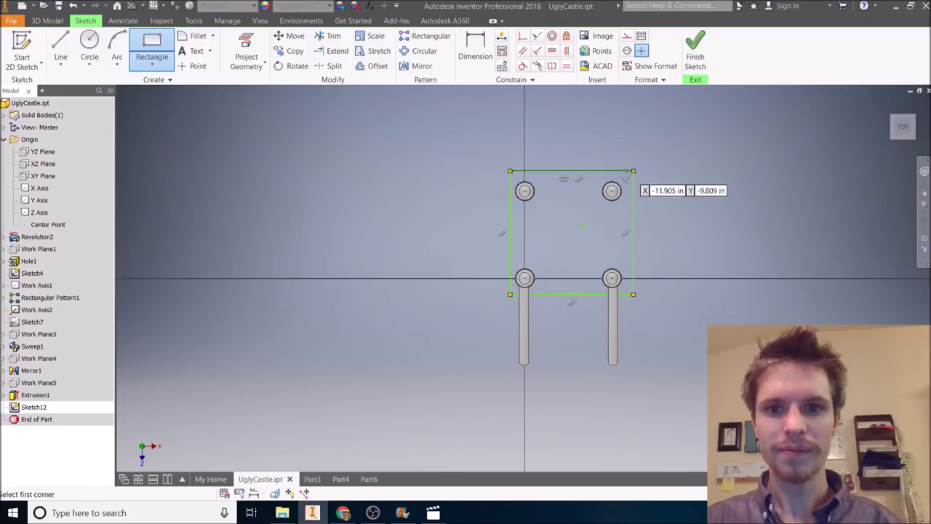
left_click(695, 51)
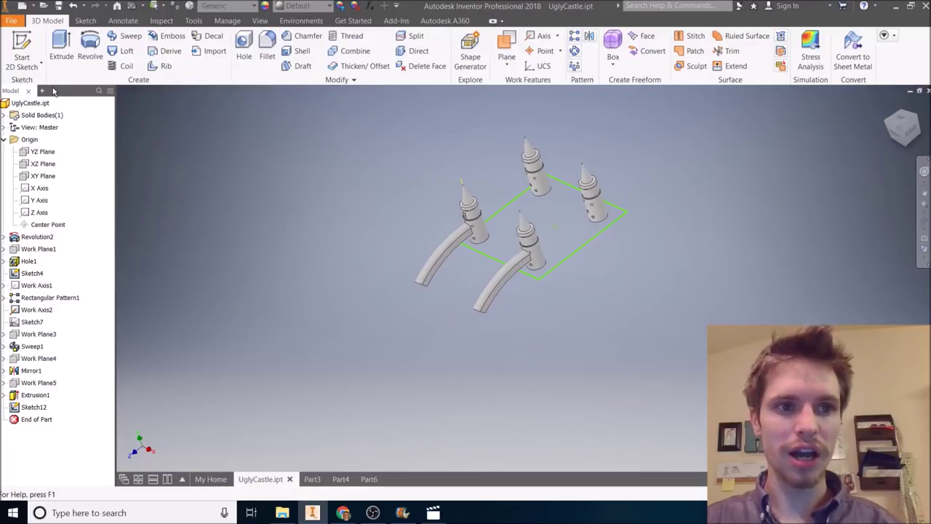
left_click(507, 60)
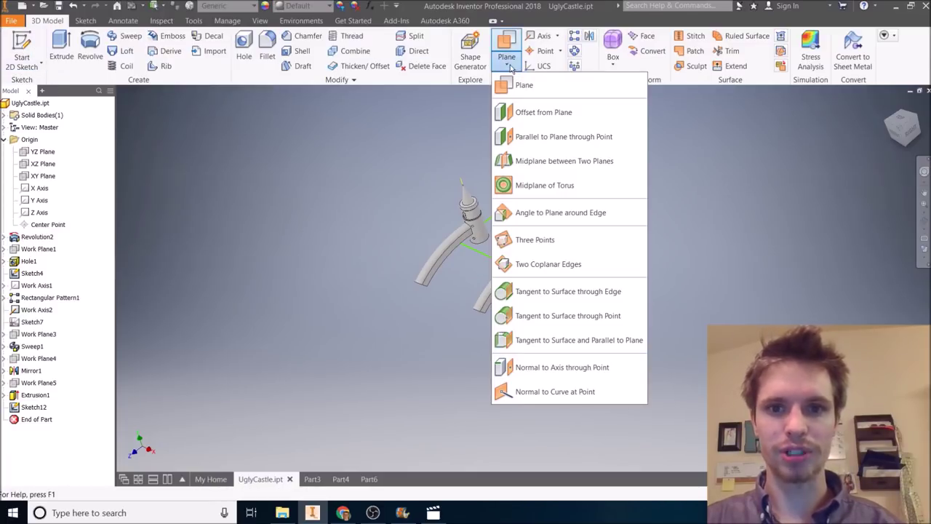
Add Work Plane7 offset -14 in from the XZ Plane, below the towers.
left_click(547, 117)
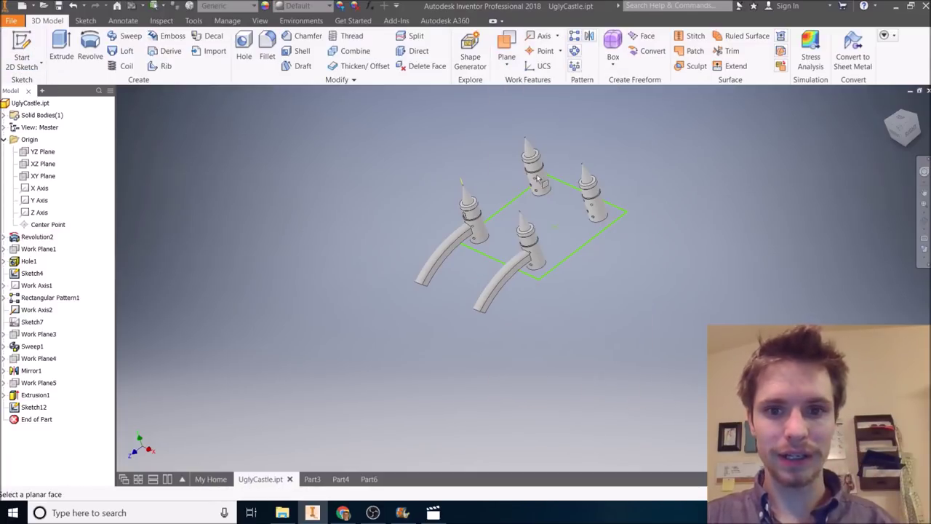
left_click(42, 164)
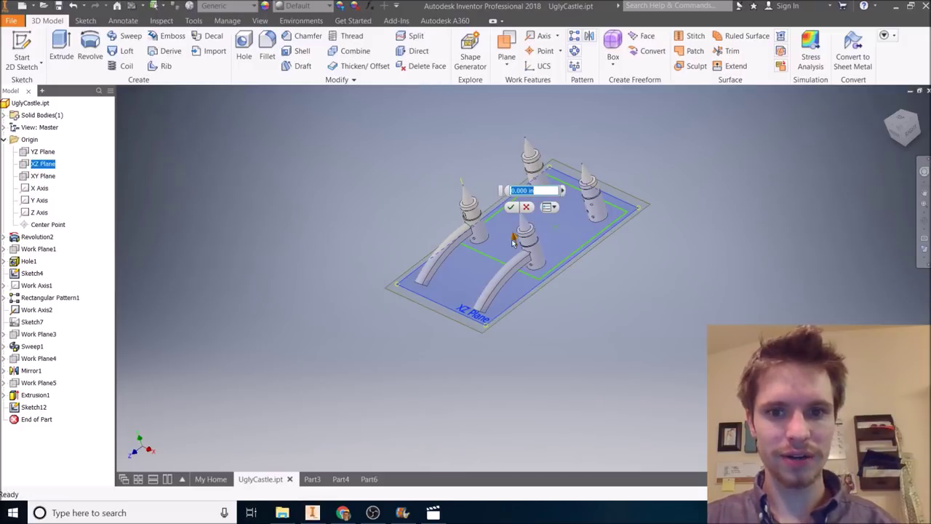
left_click_drag(515, 238, 549, 333)
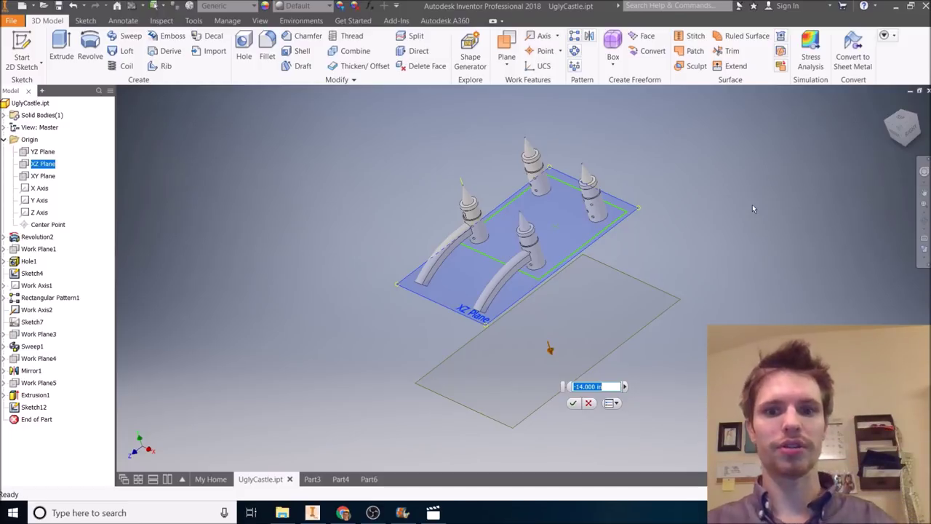
left_click(574, 404)
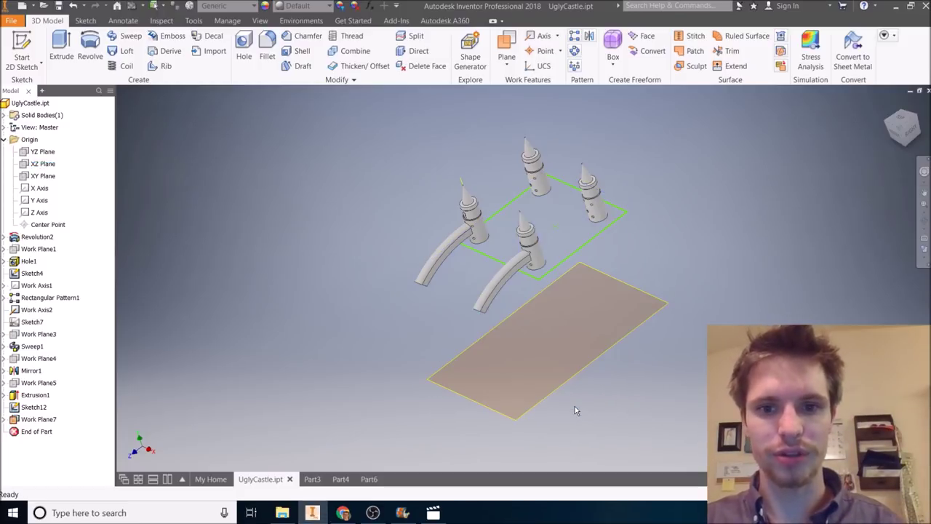
Sketch a large circle on Work Plane7 surrounding the rectangle.
left_click(24, 45)
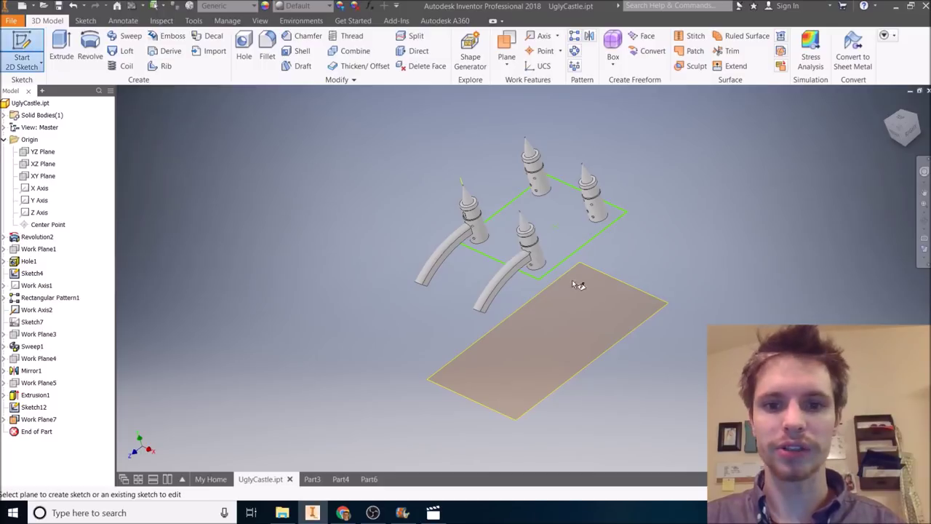
left_click(530, 300)
left_click(90, 45)
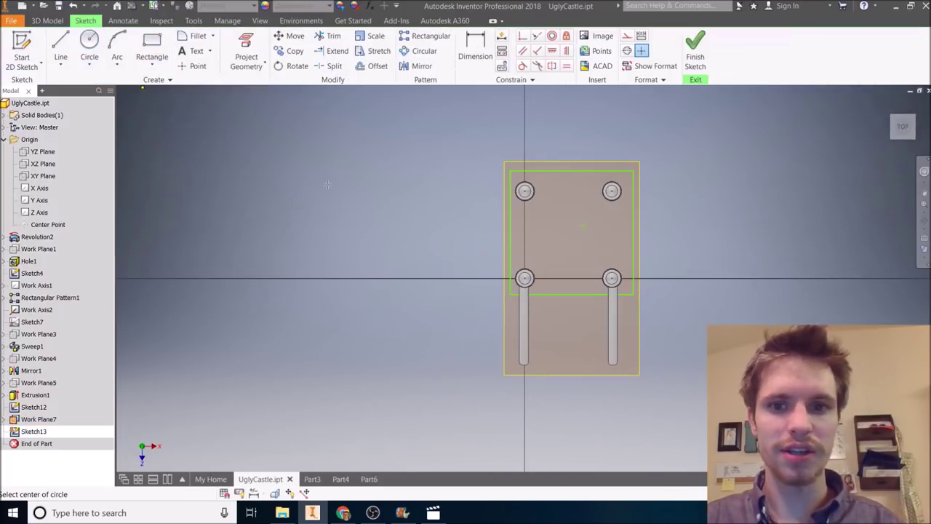
left_click(545, 254)
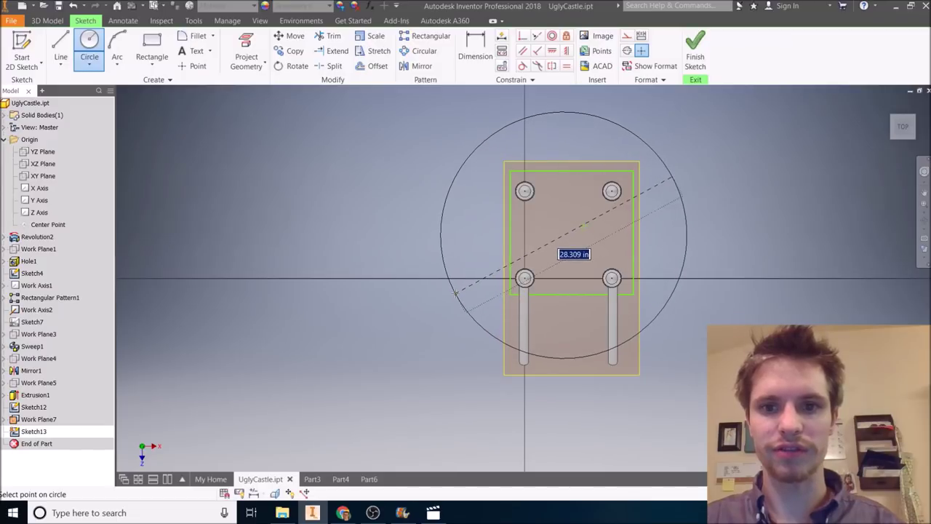
left_click(677, 182)
left_click(695, 66)
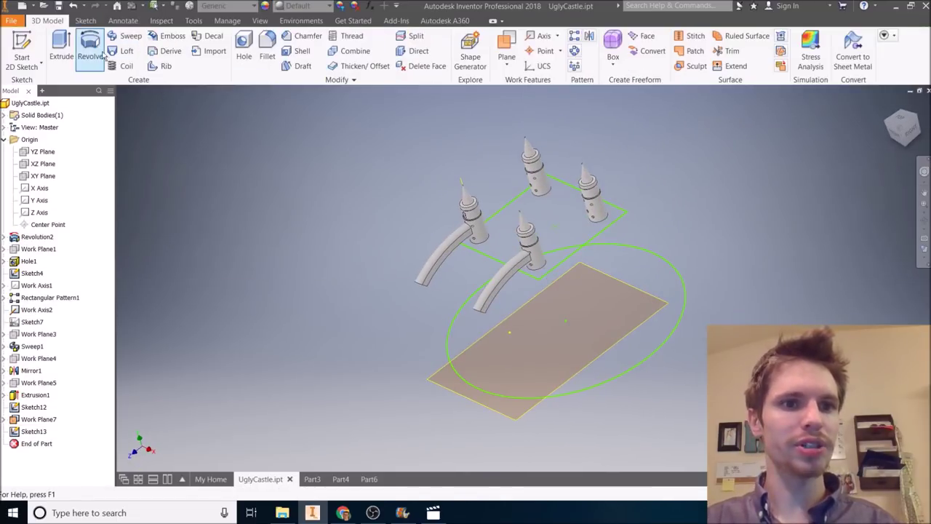
Loft from the rectangle sketch to the circle sketch to form Loft1, then orbit to inspect it.
left_click(127, 52)
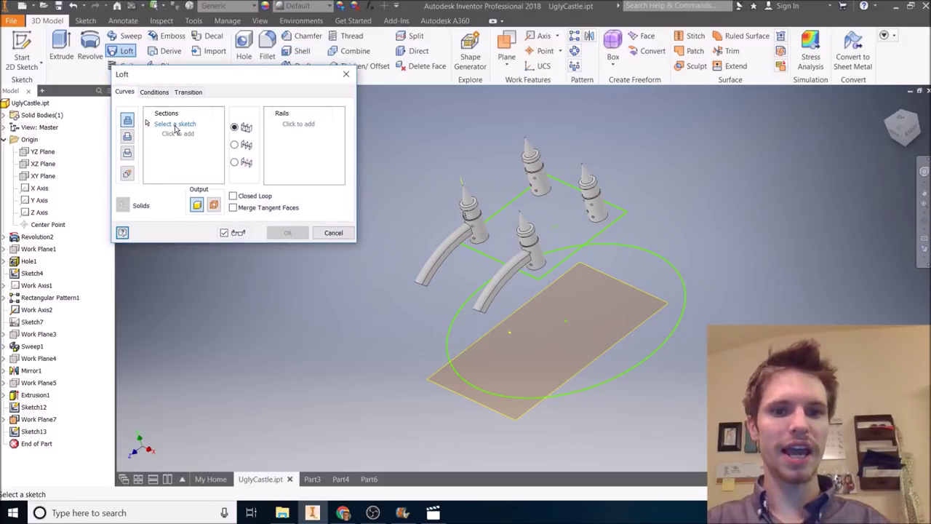
left_click(590, 248)
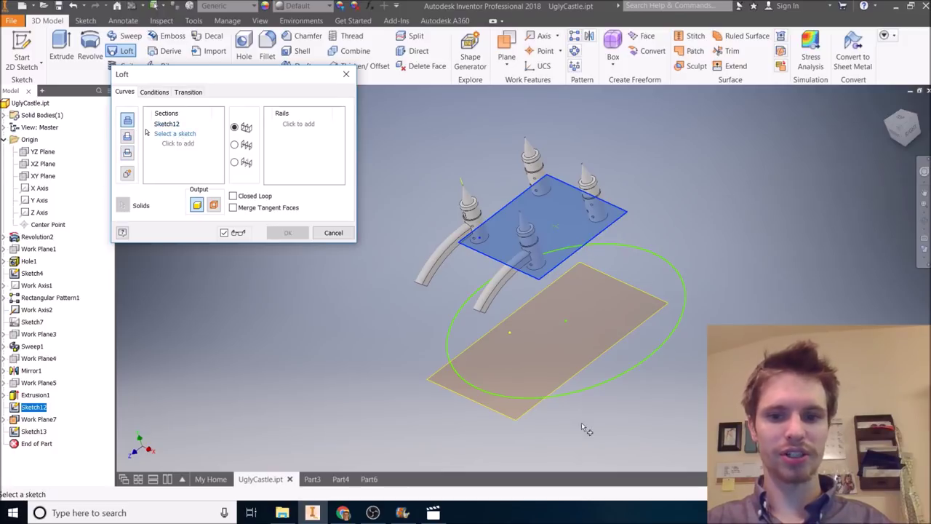
left_click(600, 388)
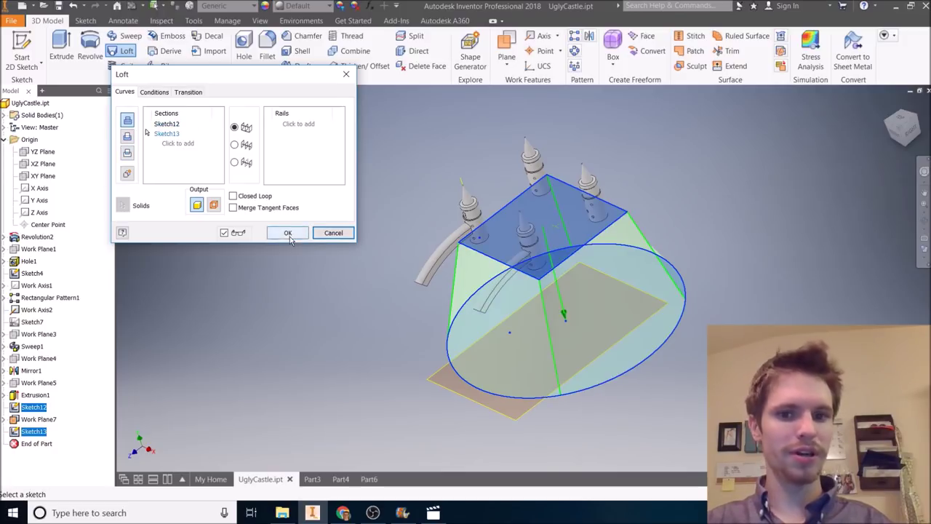
left_click(288, 234)
middle_click_drag(589, 311, 561, 312, "shift")
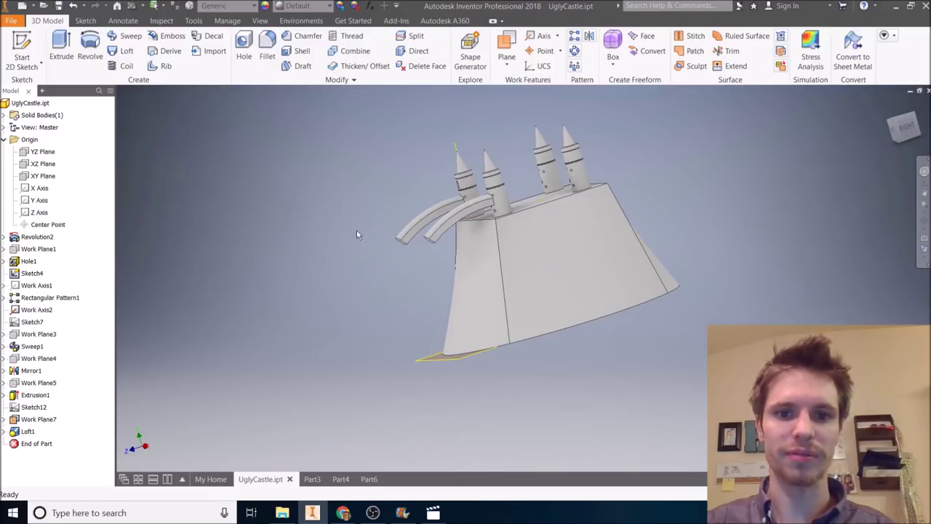
middle_click_drag(303, 337, 550, 231, "shift")
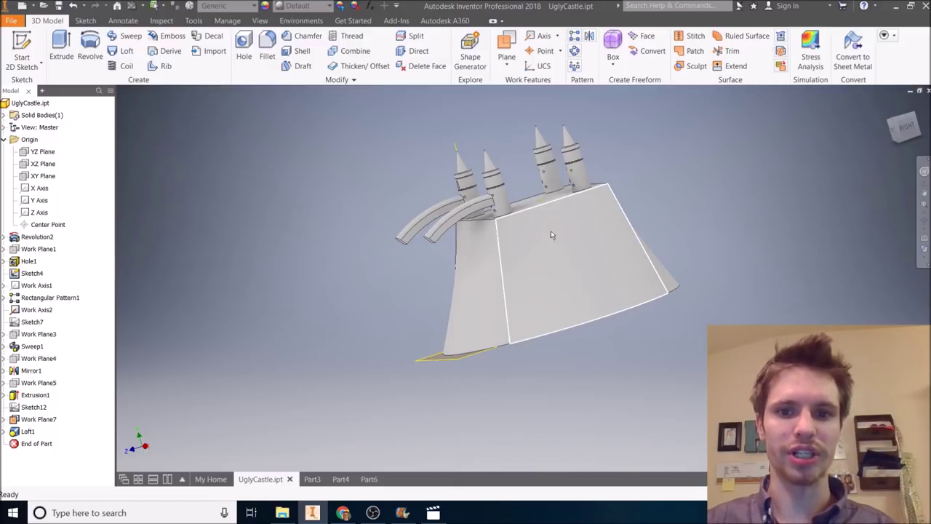
scroll(582, 260, "down", 2)
middle_click_drag(553, 344, 606, 332, "shift")
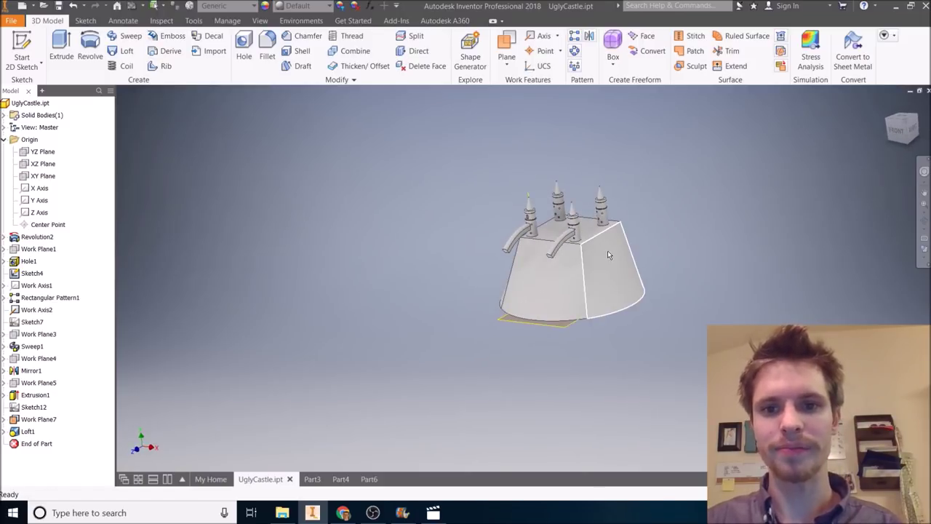
scroll(608, 250, "down", 2)
scroll(568, 269, "up", 5)
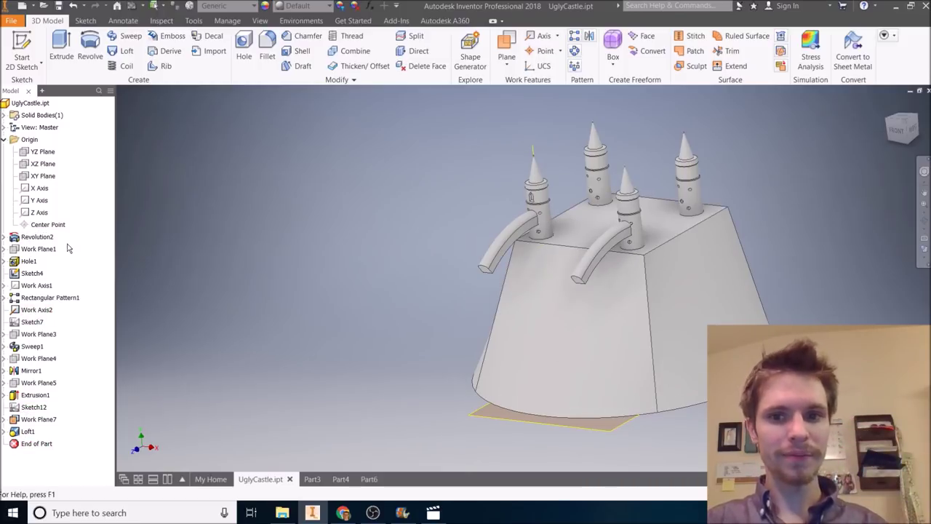
Launch Snipping Tool via 'snip' search and snip a region of the UglyCastle part with its model browser.
key("super")
type("snip")
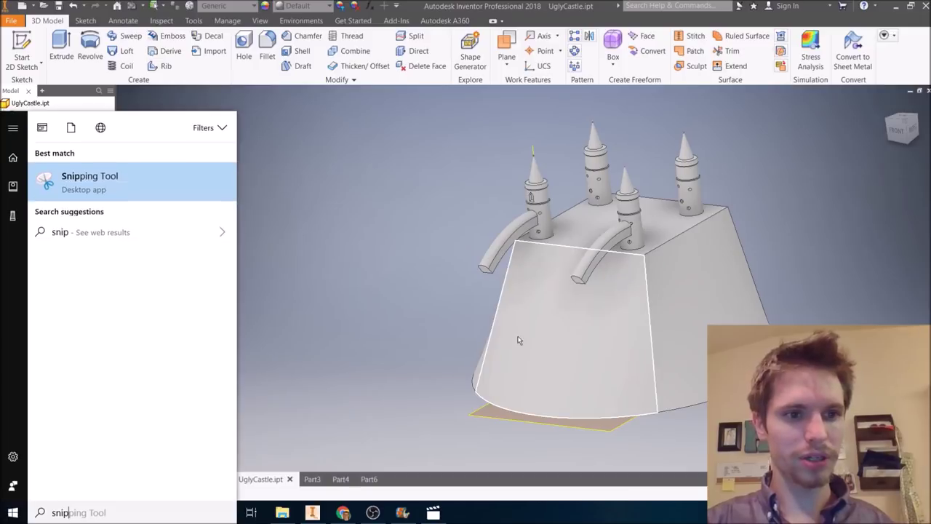
key("Return")
key("ctrl+n")
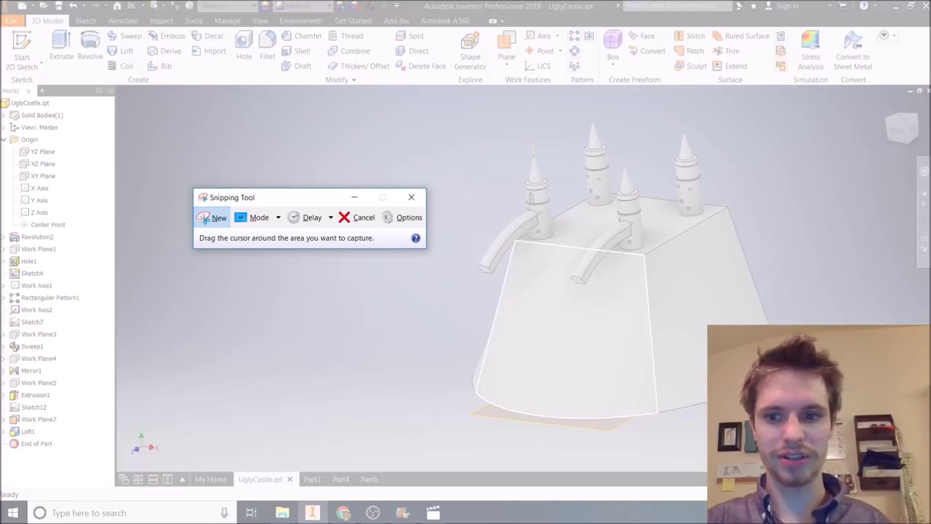
left_click_drag(829, 457, 0, 0)
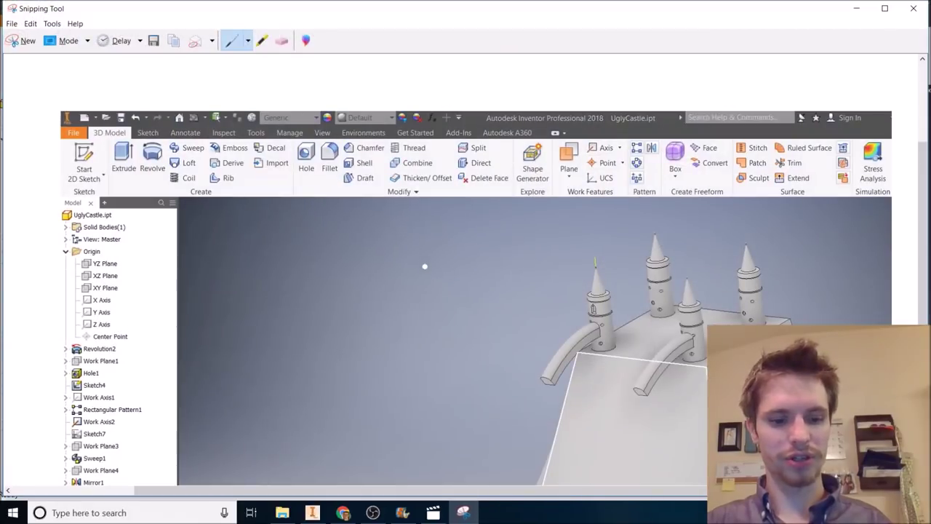